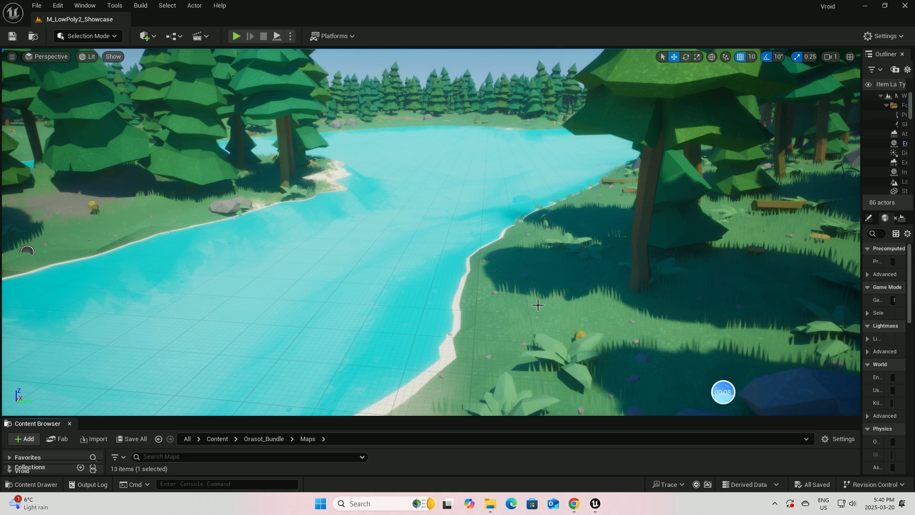
Switch to Chrome and show the Bilibili channel's collection list (合集) as a thumbnail grid
left_click(577, 508)
left_click(195, 12)
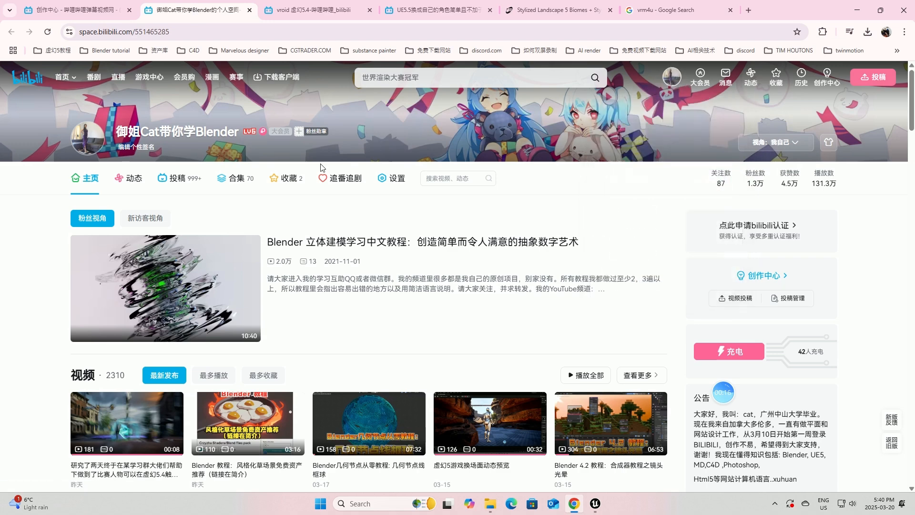
left_click(239, 180)
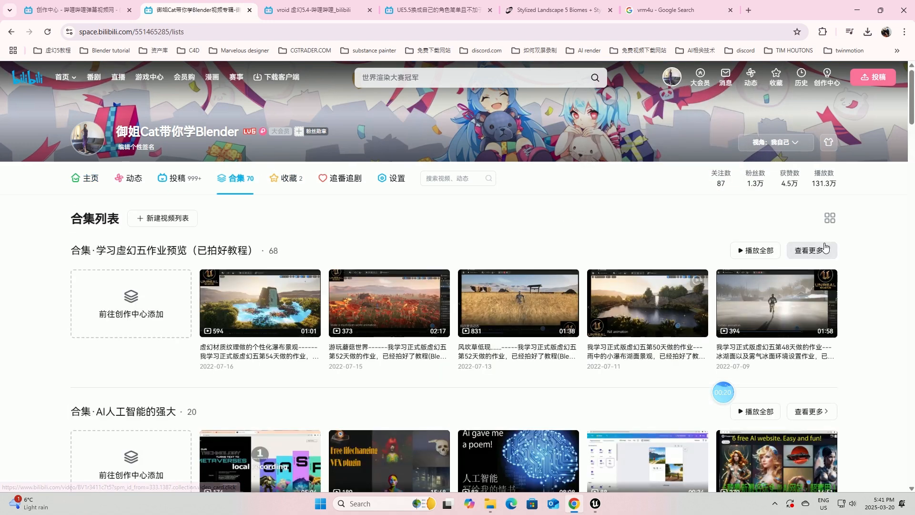
left_click(829, 220)
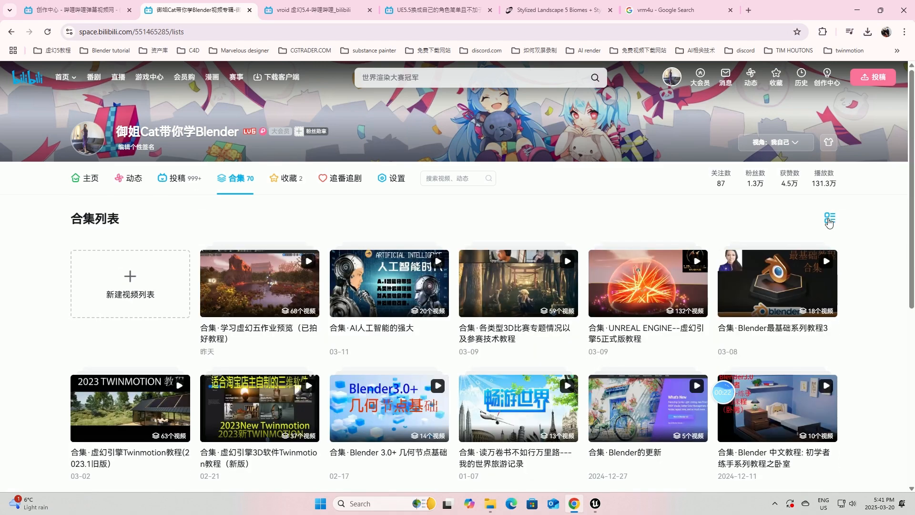
Browse the first page of the channel's collections, look into the Marvelous Designer collection and return to the list
scroll(402, 369, "down", 7)
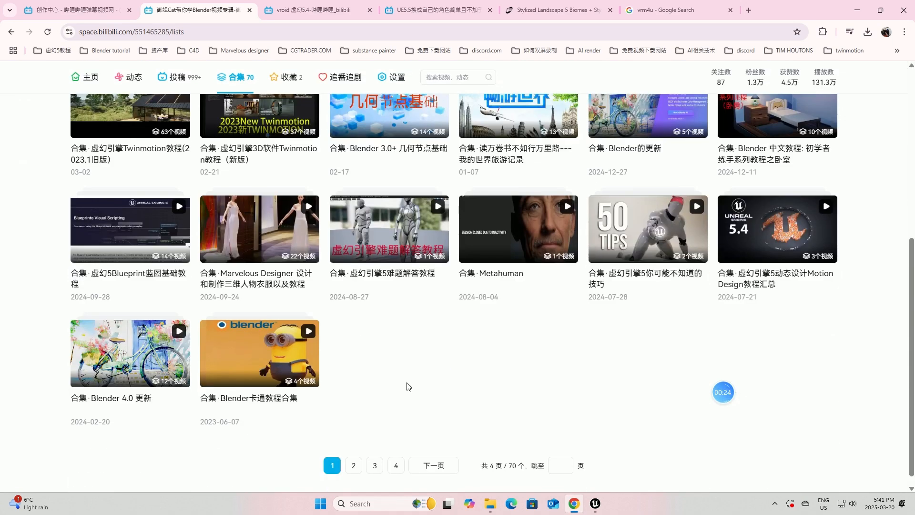
scroll(349, 312, "up", 2)
scroll(311, 137, "up", 2)
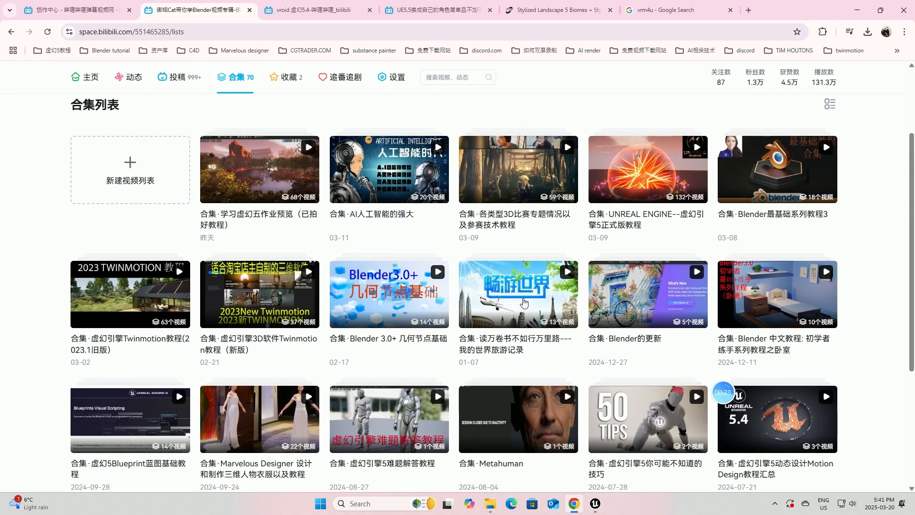
scroll(524, 303, "down", 1)
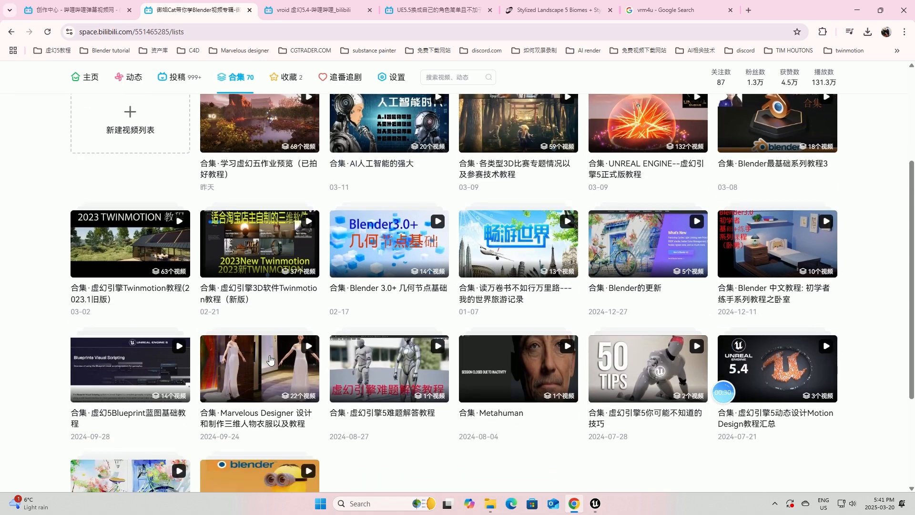
scroll(279, 344, "up", 2)
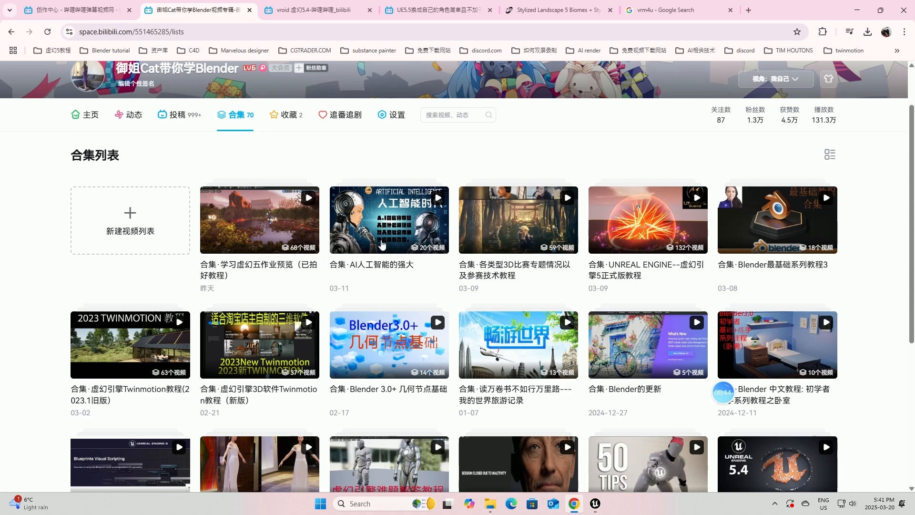
scroll(431, 257, "down", 2)
scroll(504, 167, "up", 1)
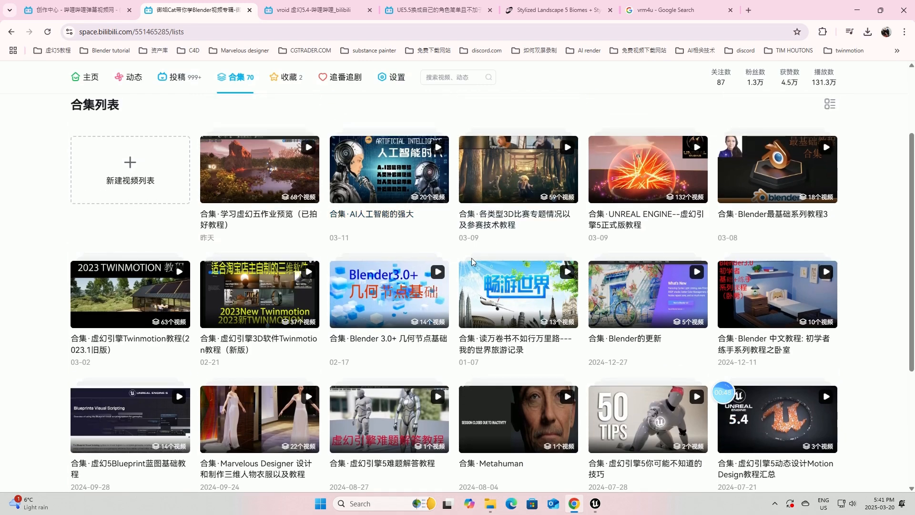
scroll(263, 328, "down", 2)
left_click(247, 307)
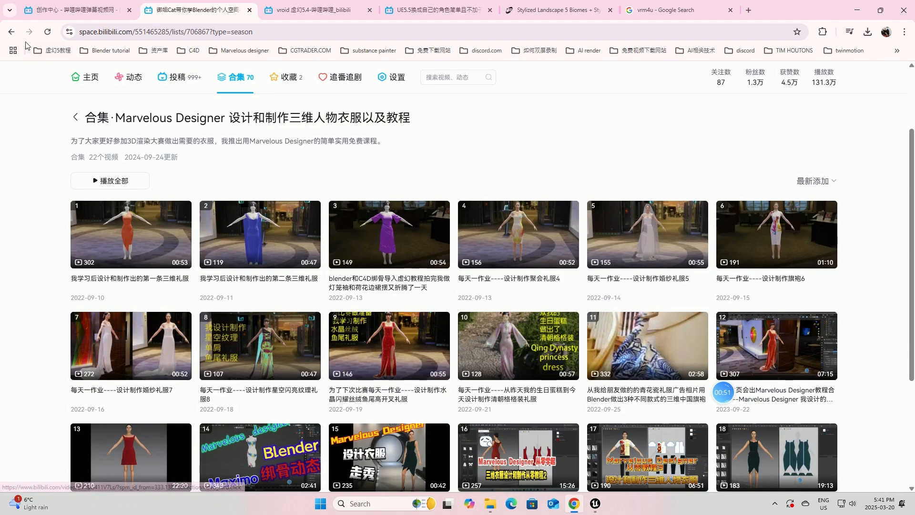
left_click(11, 32)
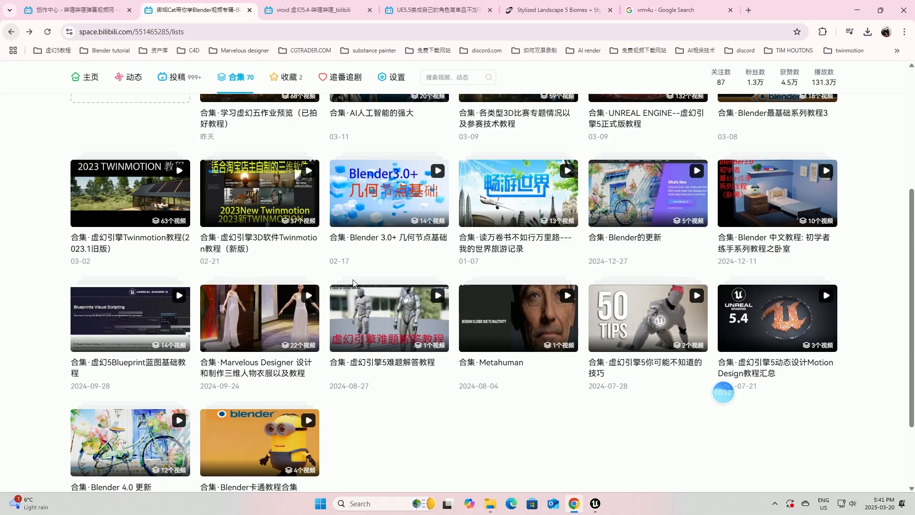
Advance through the collection list to page 4, view the videos in the Vroid人物建模 series, and return to the list
scroll(357, 384, "down", 2)
left_click(353, 453)
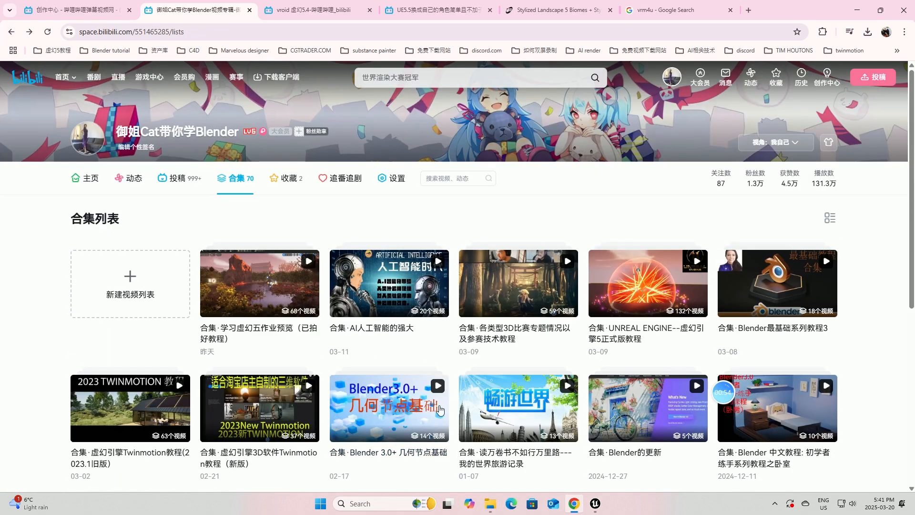
scroll(835, 287, "down", 4)
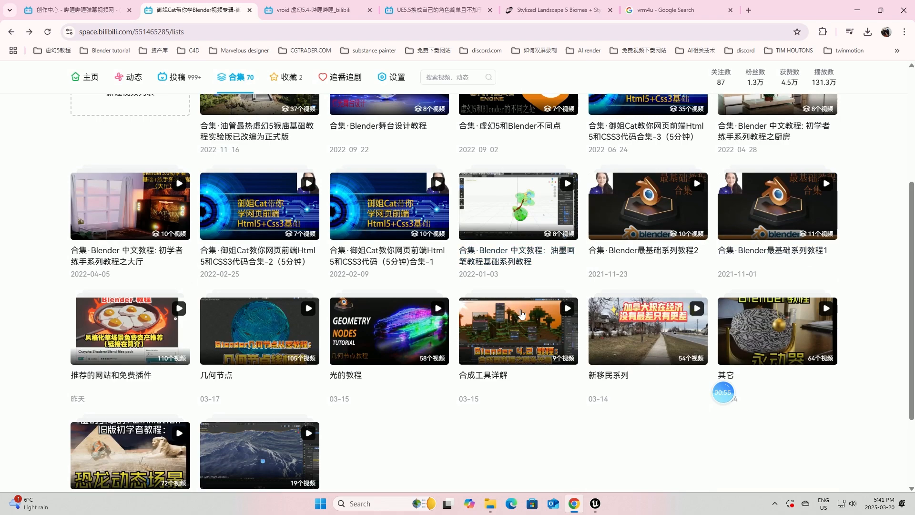
scroll(460, 432, "down", 1)
scroll(461, 432, "down", 2)
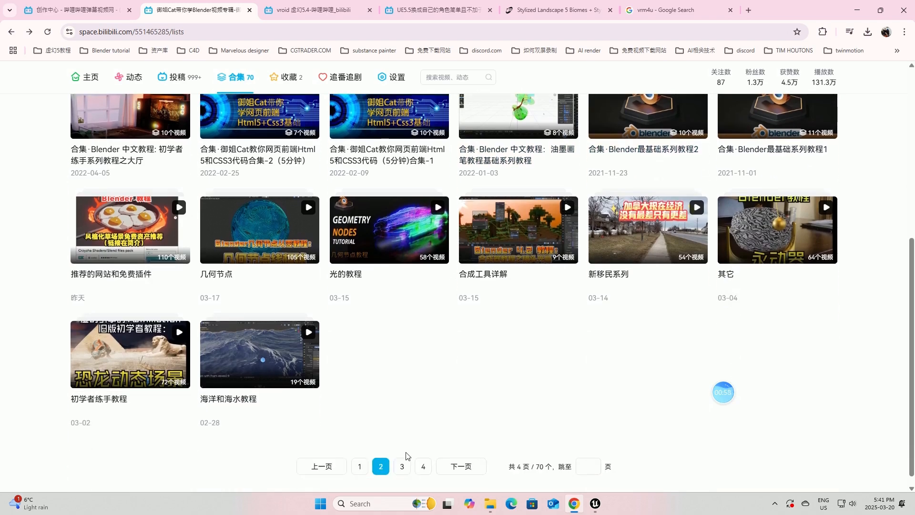
left_click(418, 465)
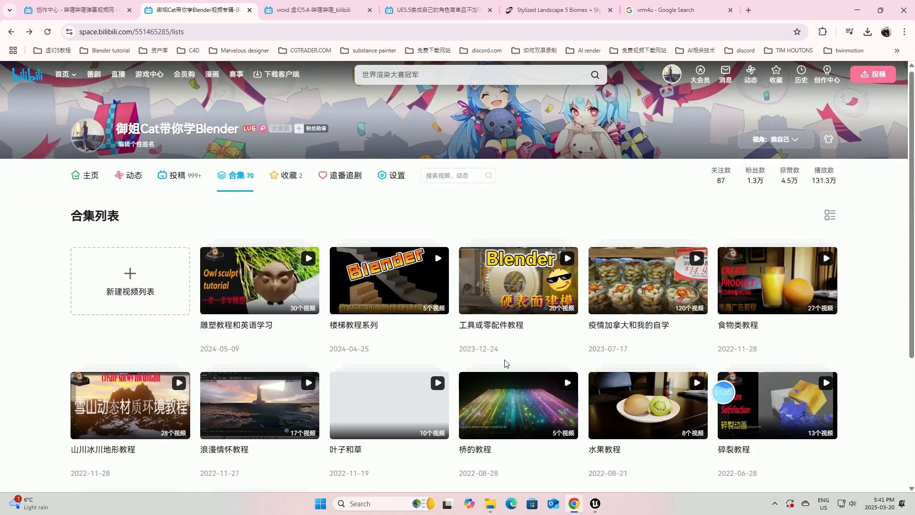
scroll(506, 364, "down", 4)
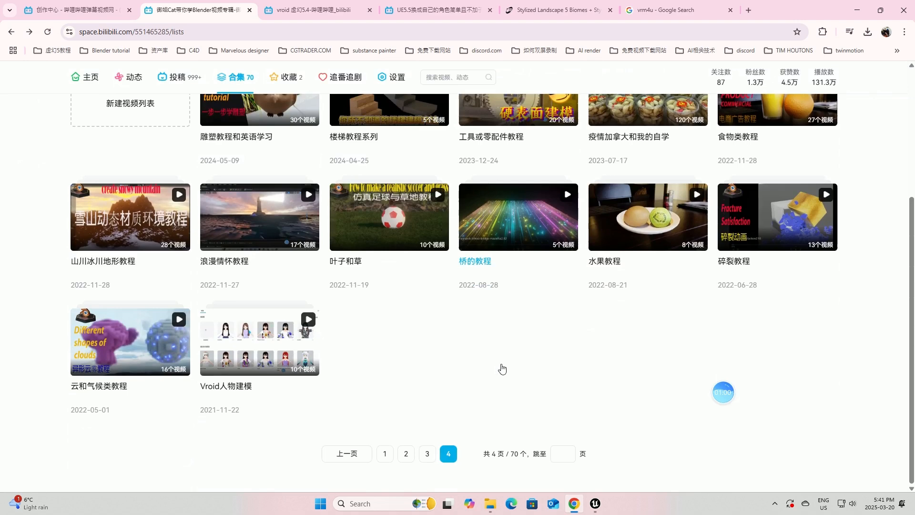
left_click(252, 352)
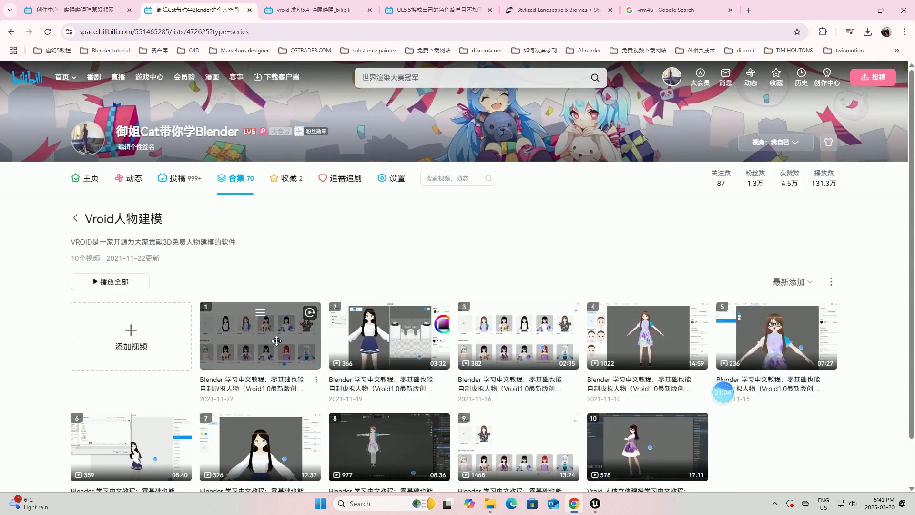
scroll(598, 334, "down", 1)
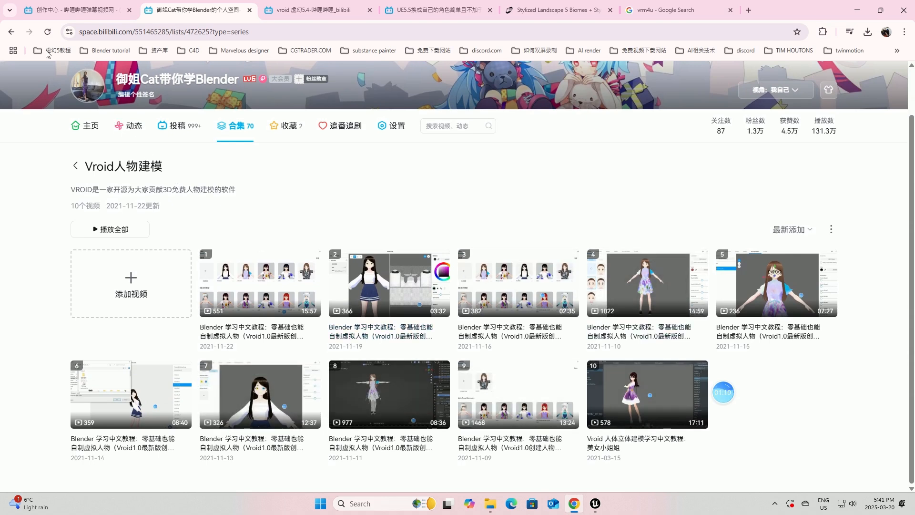
left_click(10, 32)
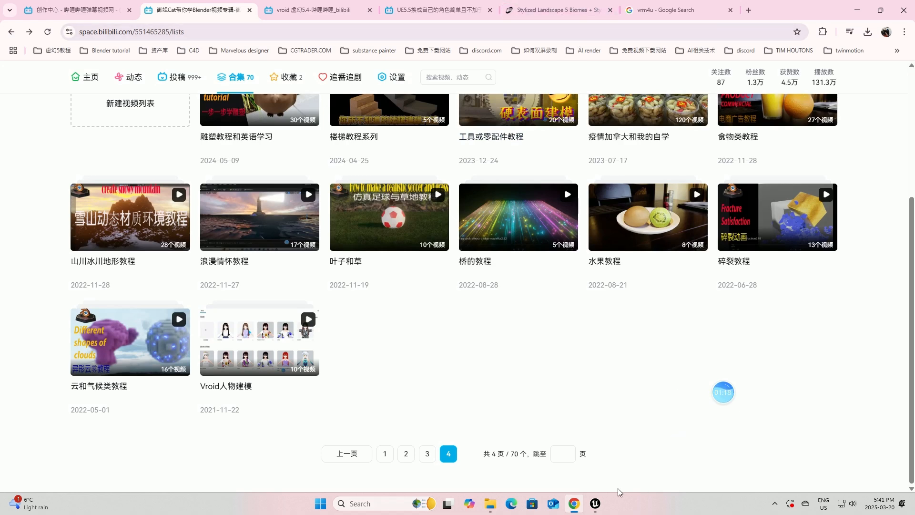
Switch to Unreal Editor, play-test the level by running the character through the forest, and save the level after stopping
left_click(594, 503)
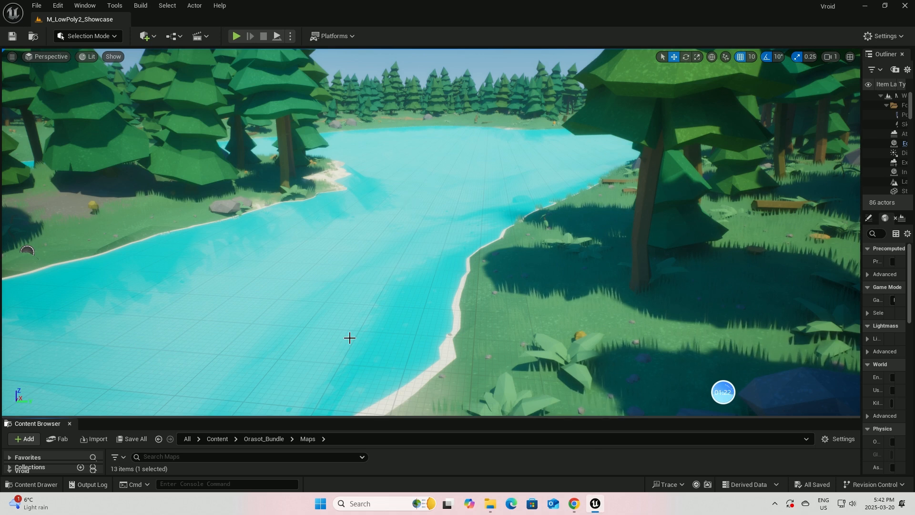
left_click(236, 36)
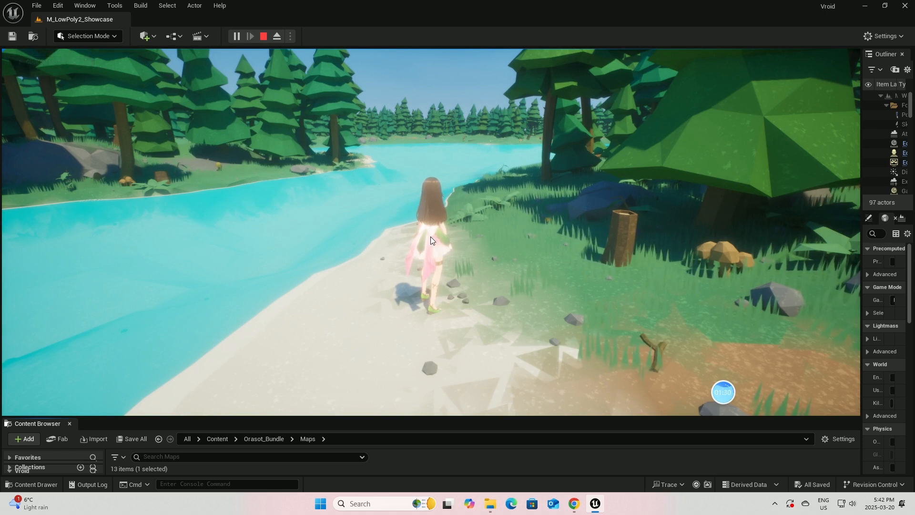
left_click(428, 234)
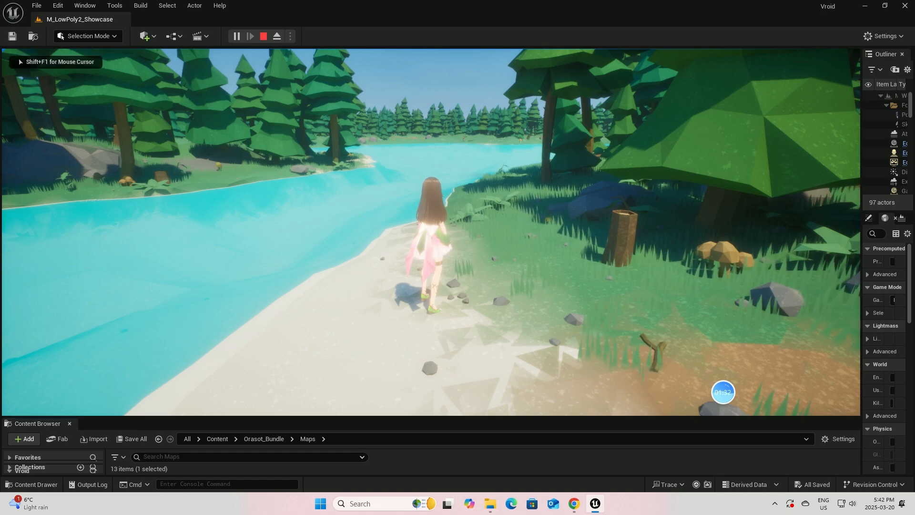
key("w")
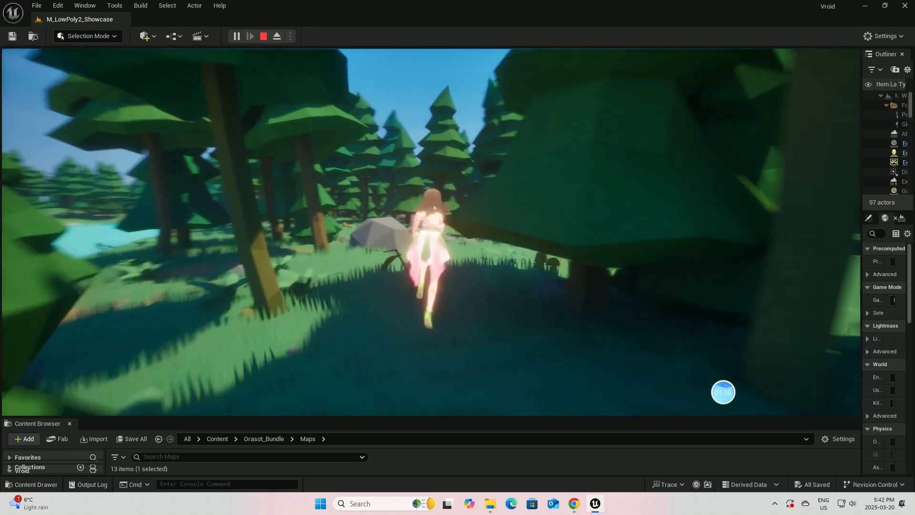
key("Escape")
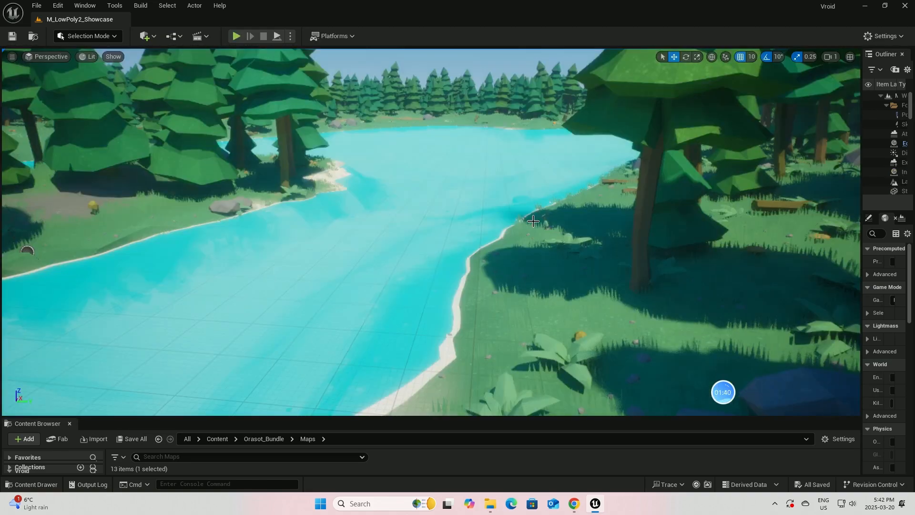
scroll(495, 318, "down", 5)
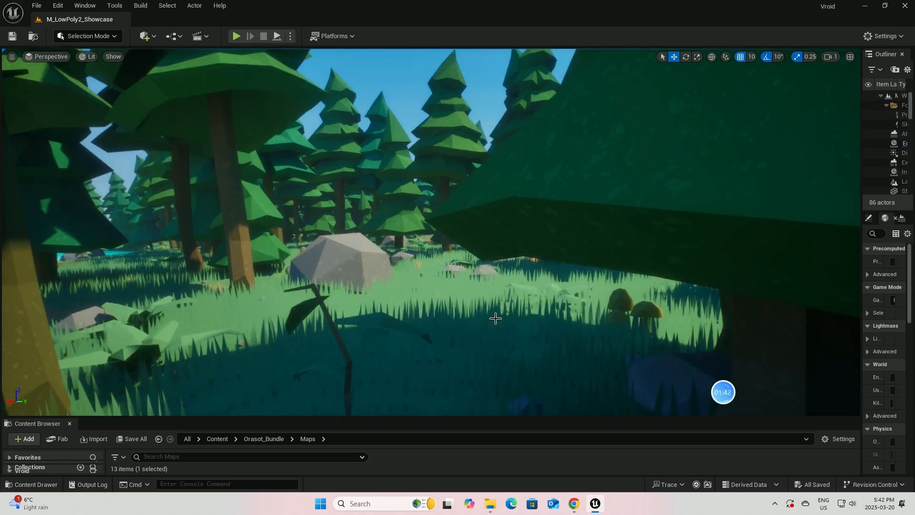
left_click(12, 36)
Switch to Chrome and show the Google search results for vrm4u, highlighting the search term
left_click(574, 503)
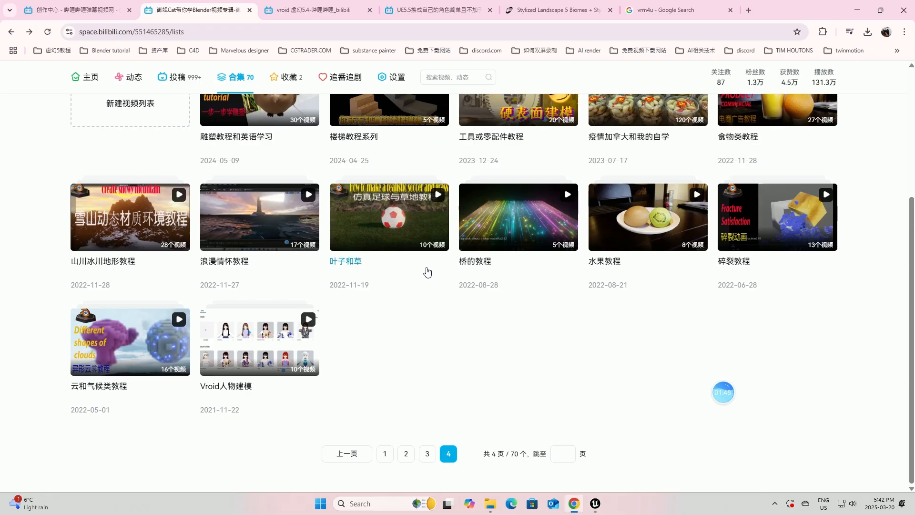
scroll(447, 292, "up", 5)
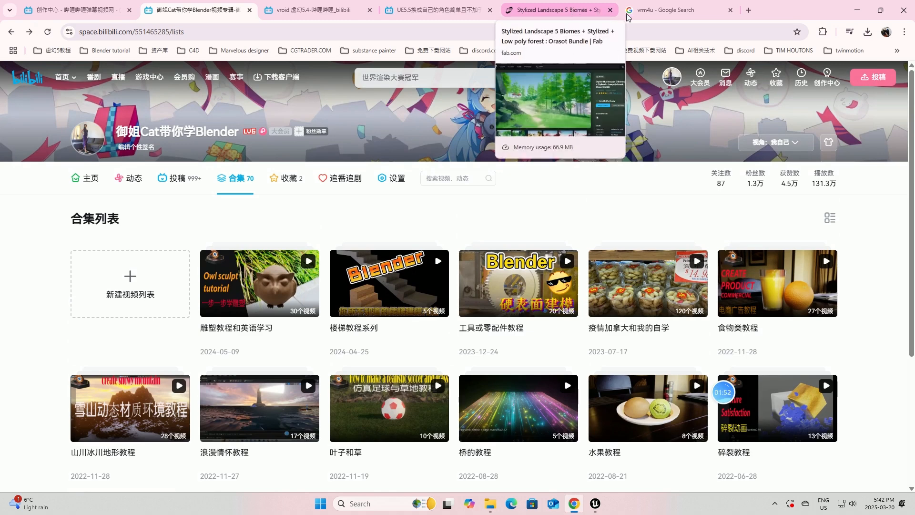
left_click(642, 10)
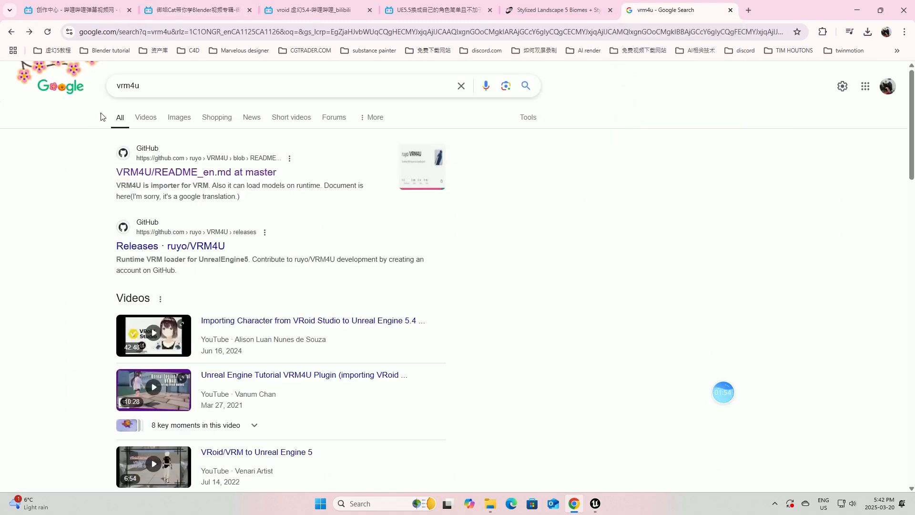
left_click(116, 88)
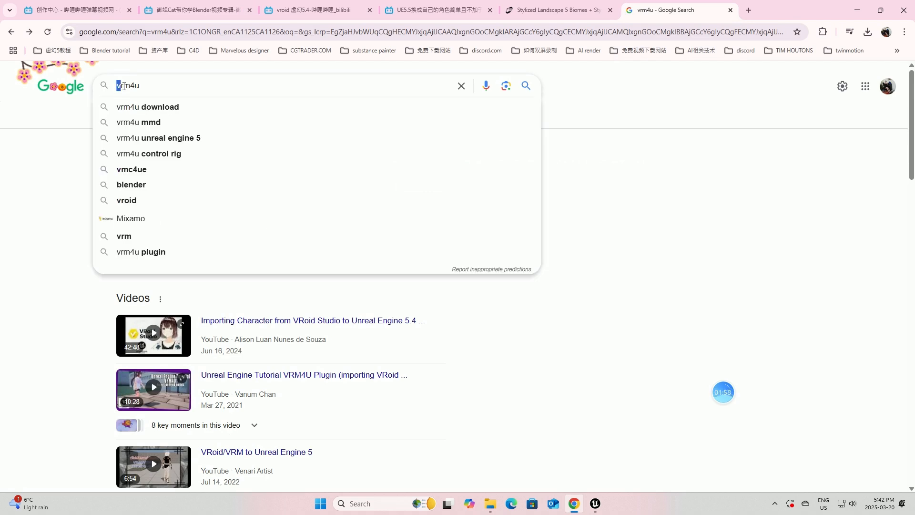
left_click_drag(124, 86, 149, 91)
left_click(35, 169)
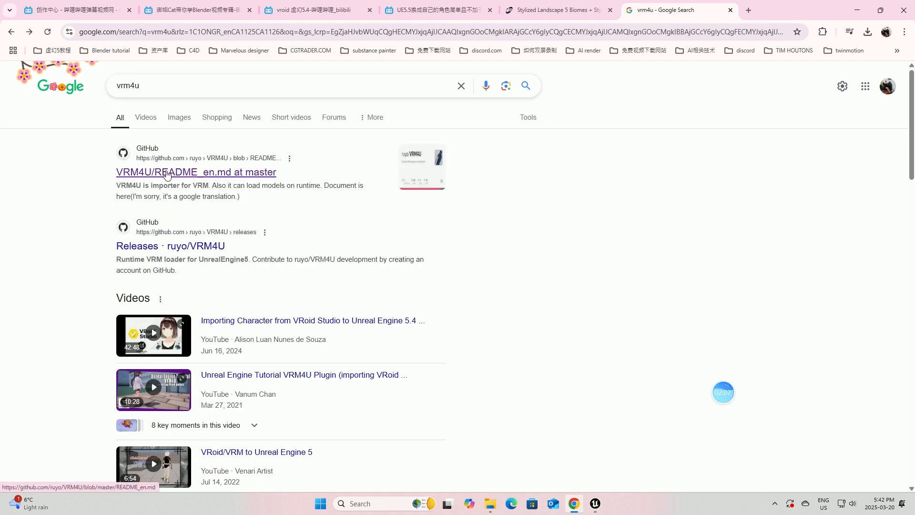
View the Fab listing of the Stylized Landscape 5 Biomes + Stylized + Low poly forest : Orasot Bundle
left_click(577, 10)
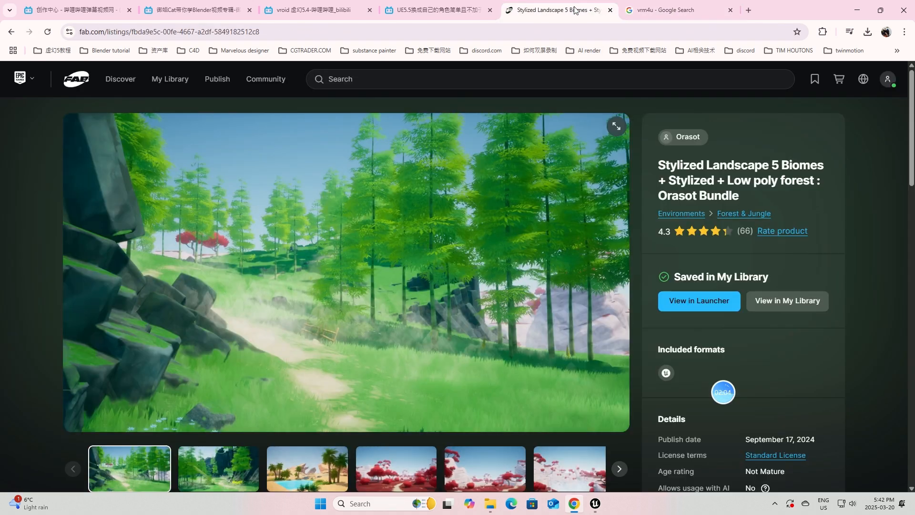
left_click(666, 11)
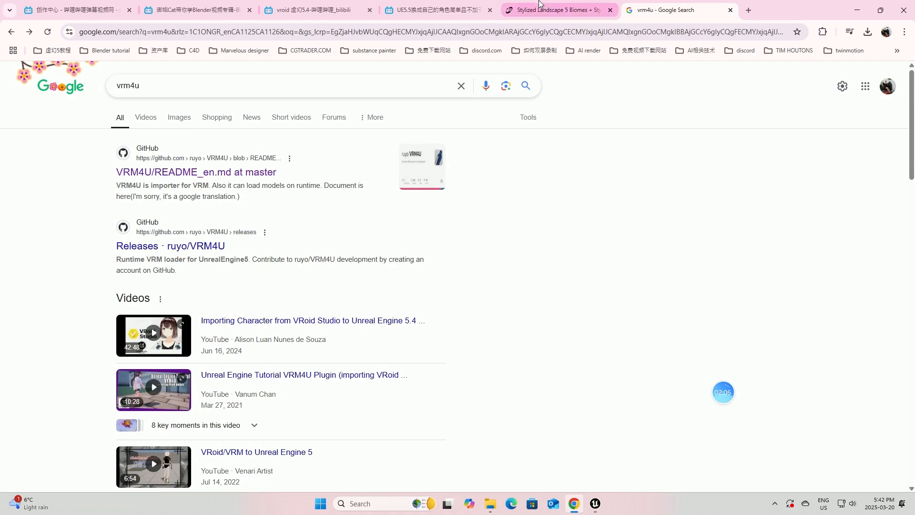
left_click(565, 11)
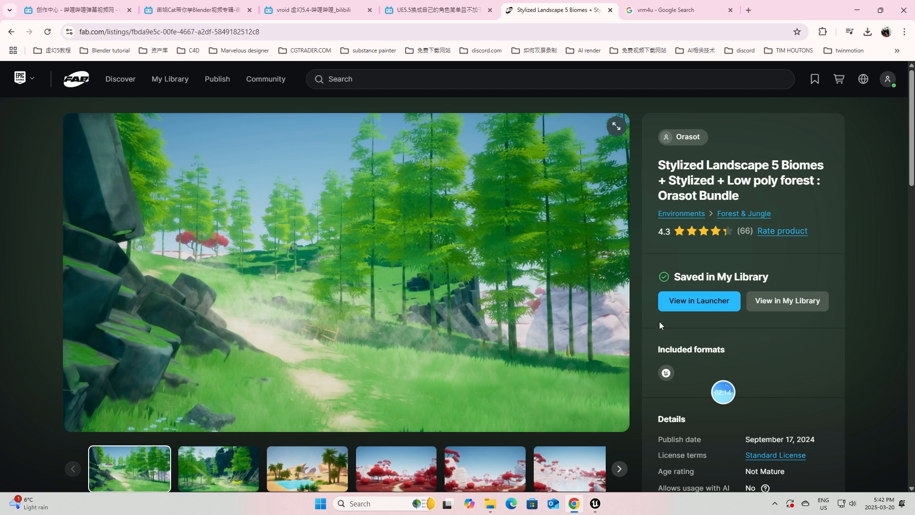
From the vrm4u search results, open the VRM4U GitHub repository and its latest release, 20250308
left_click(667, 10)
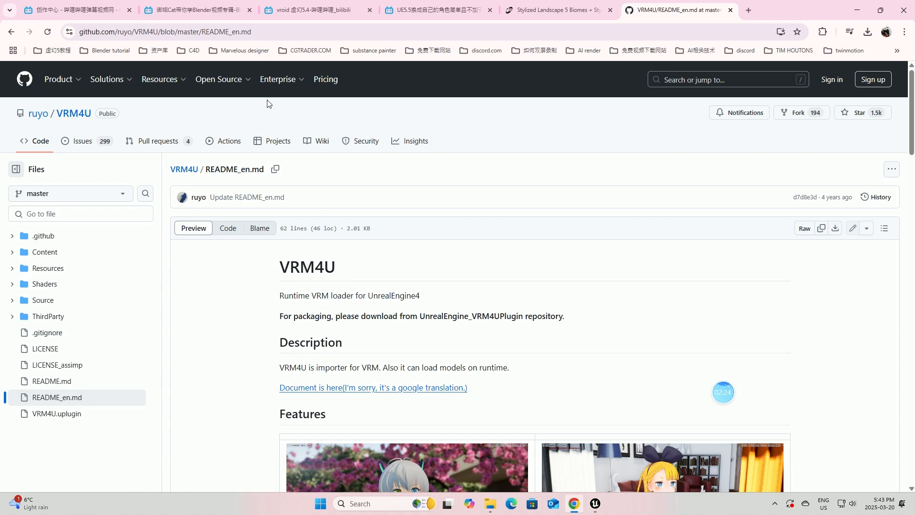
left_click(184, 171)
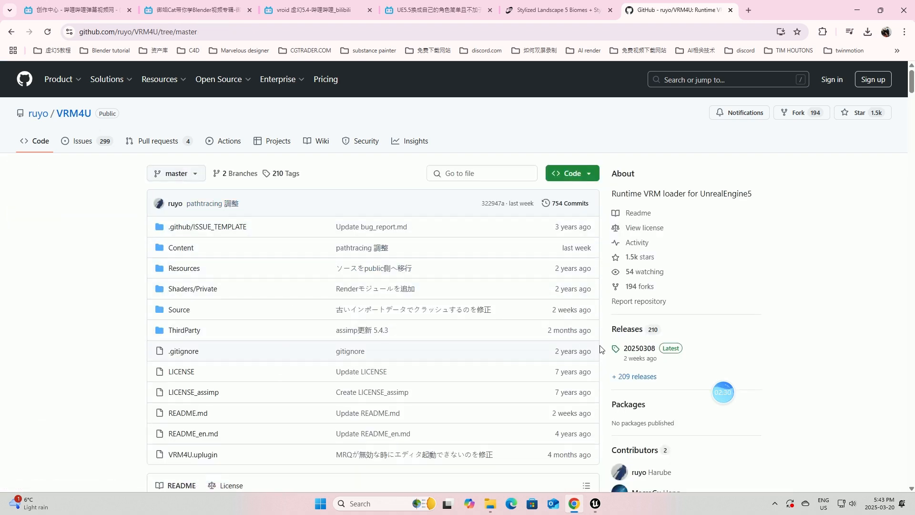
left_click(645, 352)
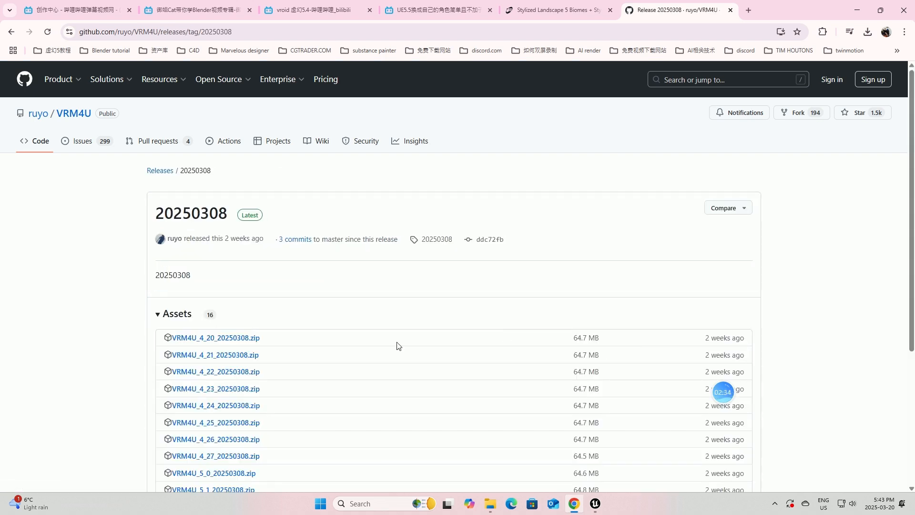
Locate VRM4U_5_5_20250308.zip in the release assets, switch to File Explorer, and show the archive's extraction options in Downloads
scroll(299, 373, "down", 5)
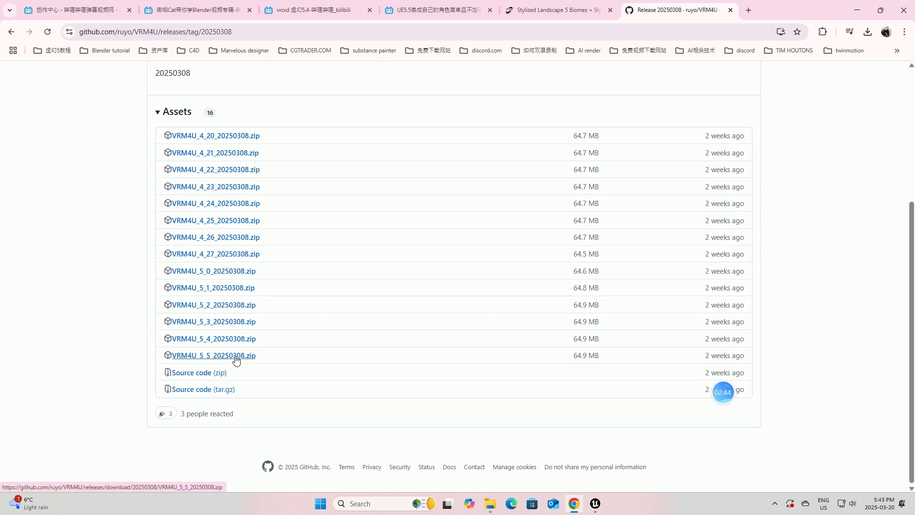
left_click(490, 504)
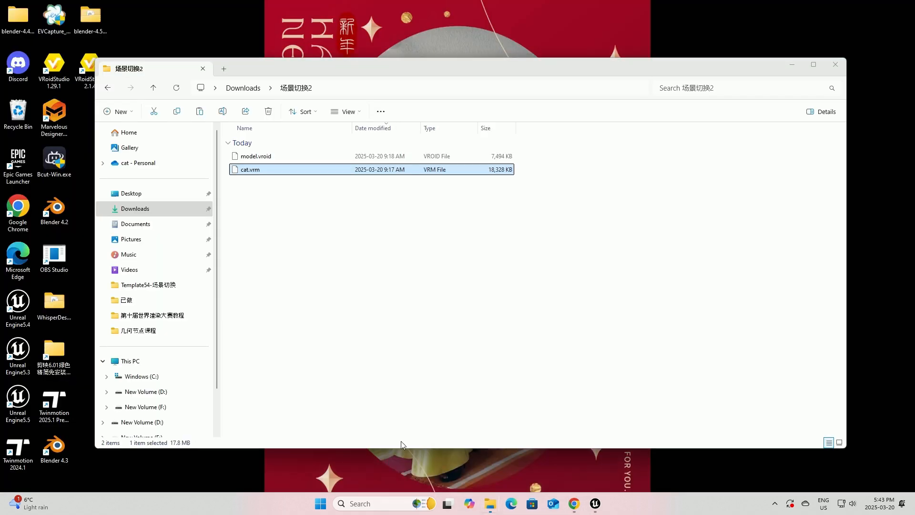
left_click(403, 447)
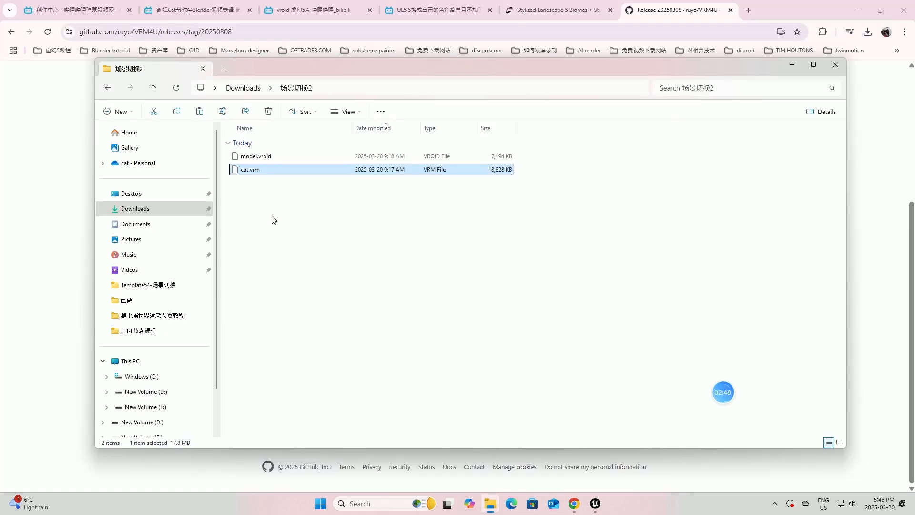
left_click(744, 397)
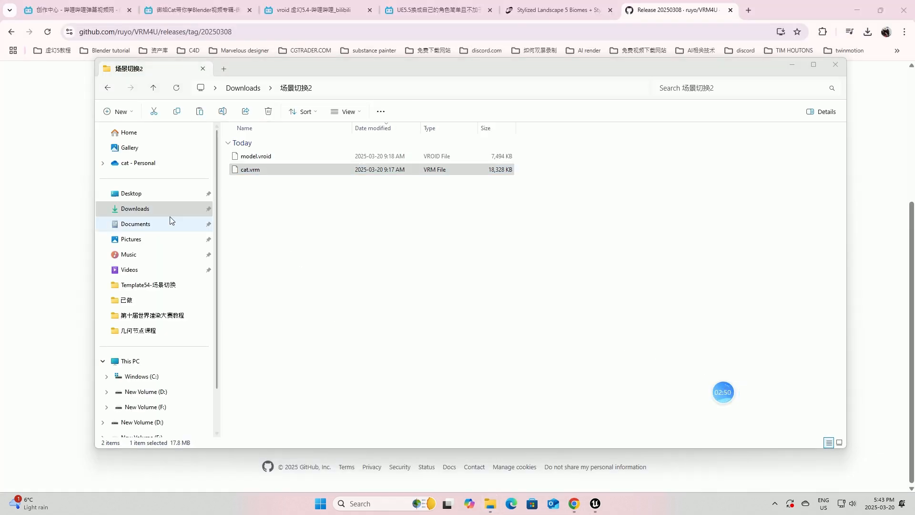
left_click(148, 208)
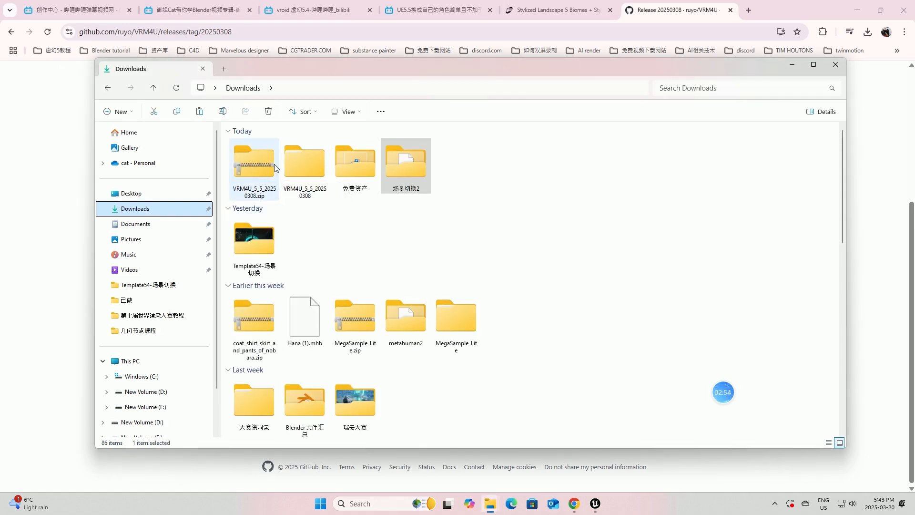
right_click(259, 165)
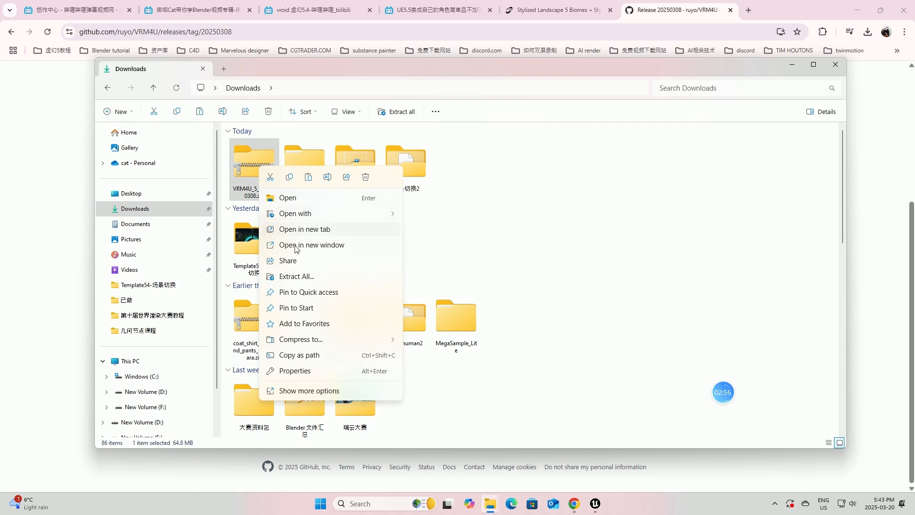
left_click(461, 205)
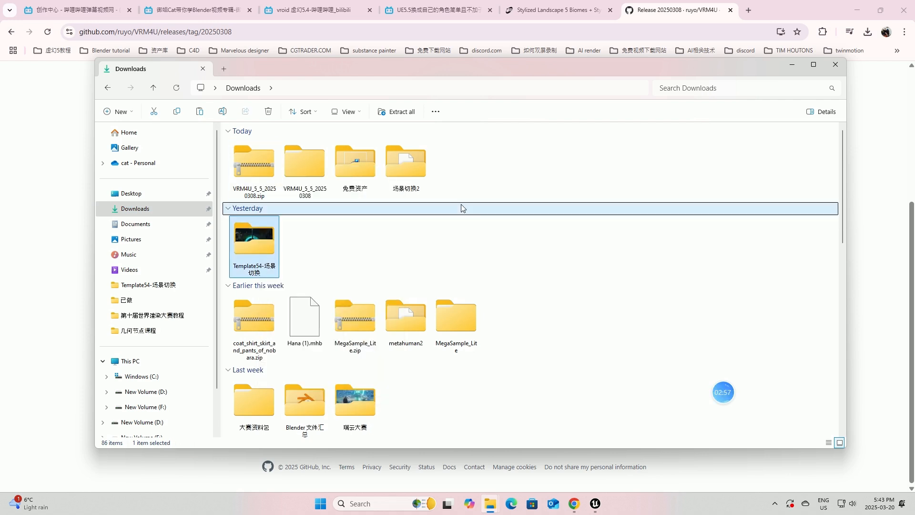
Open the extracted VRM4U_5_5_20250308 folder and its Plugins subfolder to show the VRM4U plugin folder
double_click(298, 166)
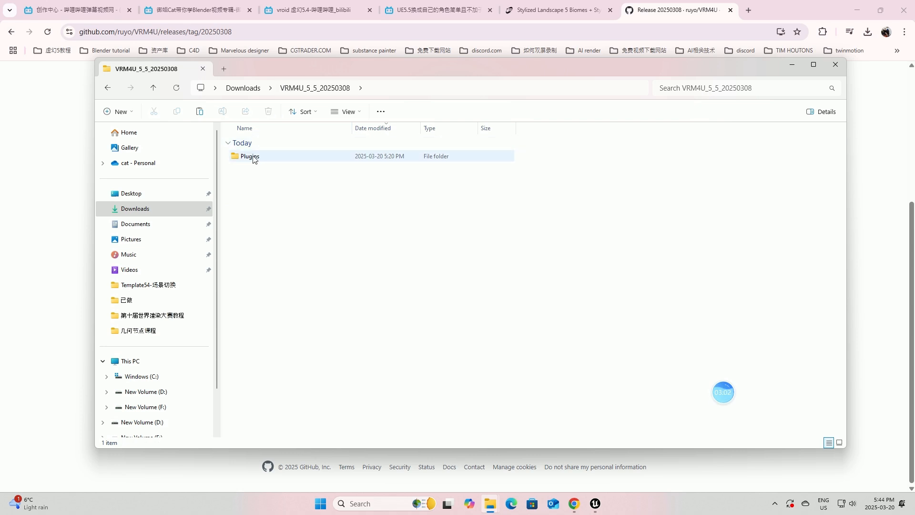
key("alt+Left")
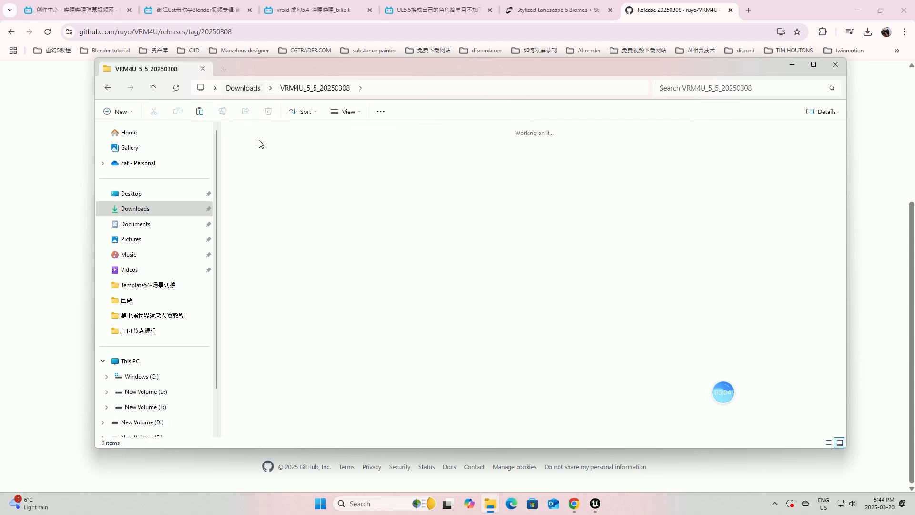
double_click(292, 179)
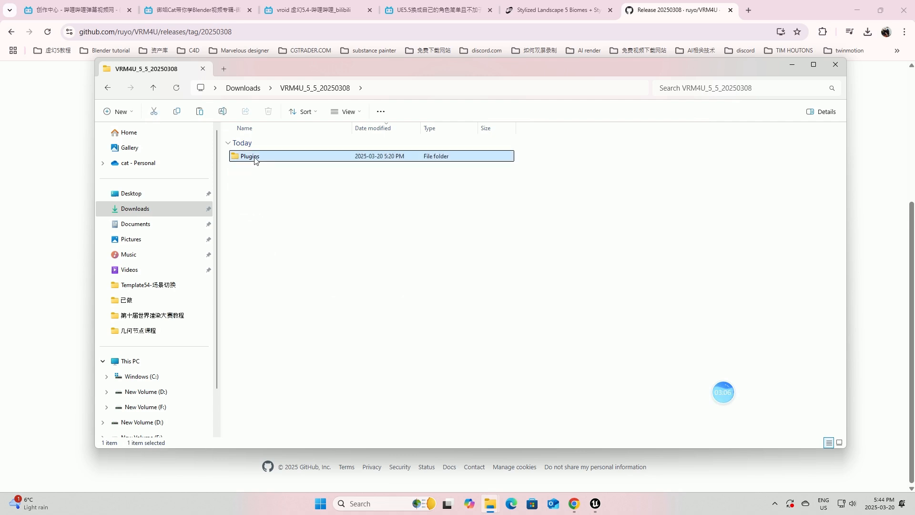
double_click(253, 158)
left_click(257, 159)
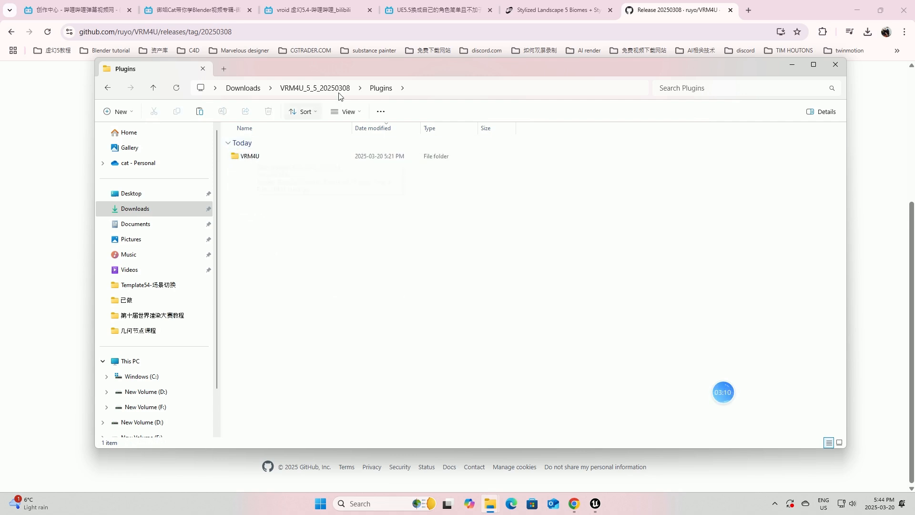
right_click(267, 162)
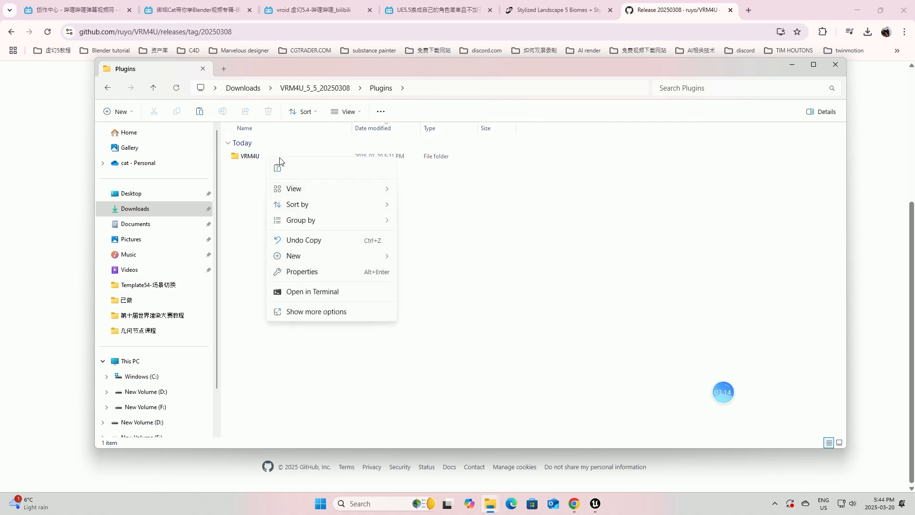
left_click(255, 158)
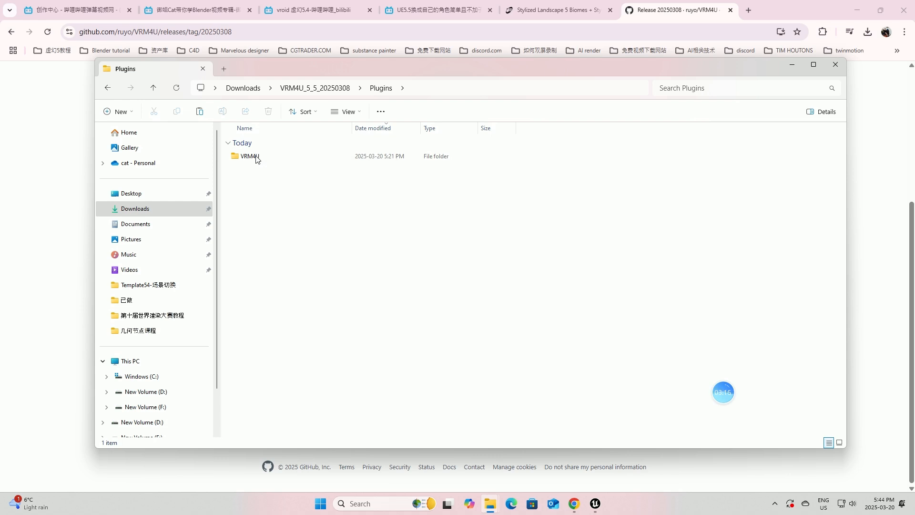
left_click(254, 158)
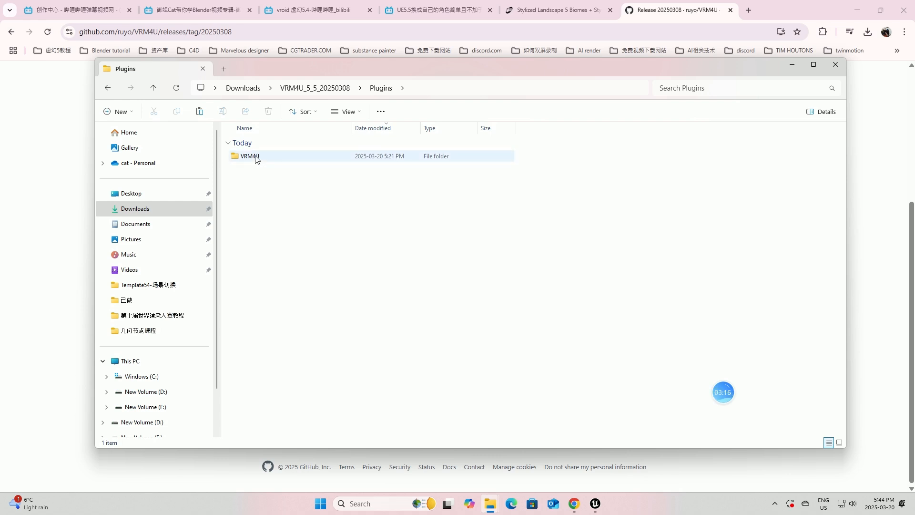
Browse to the engine plugin folder at C:\Program Files\Epic Games\UE_5.5\Engine\Plugins
left_click(150, 377)
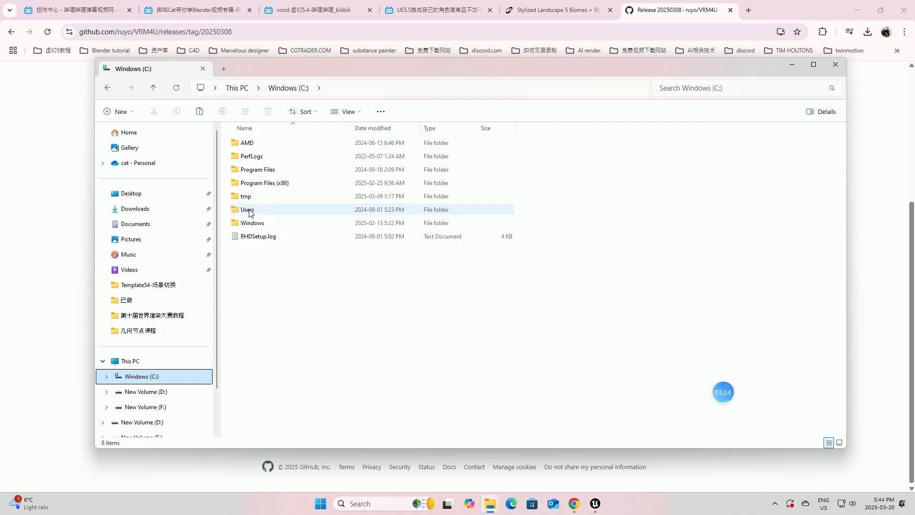
left_click(266, 171)
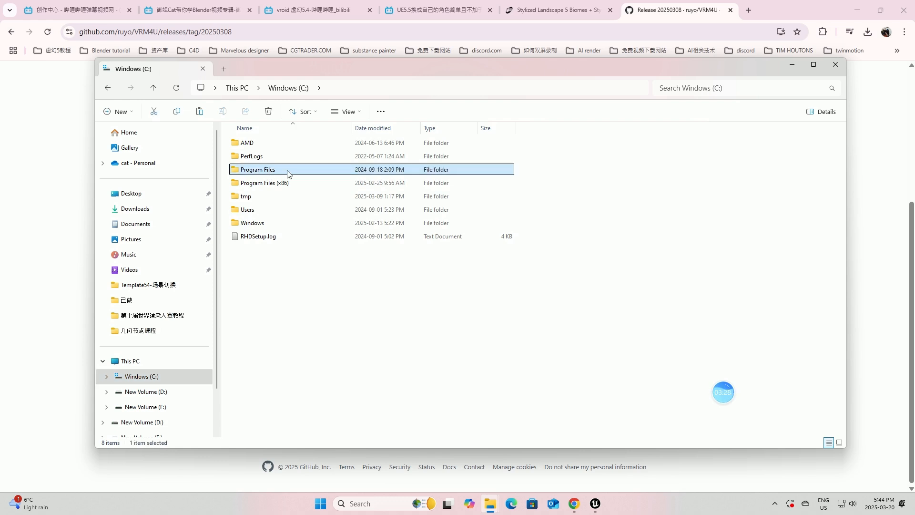
double_click(275, 172)
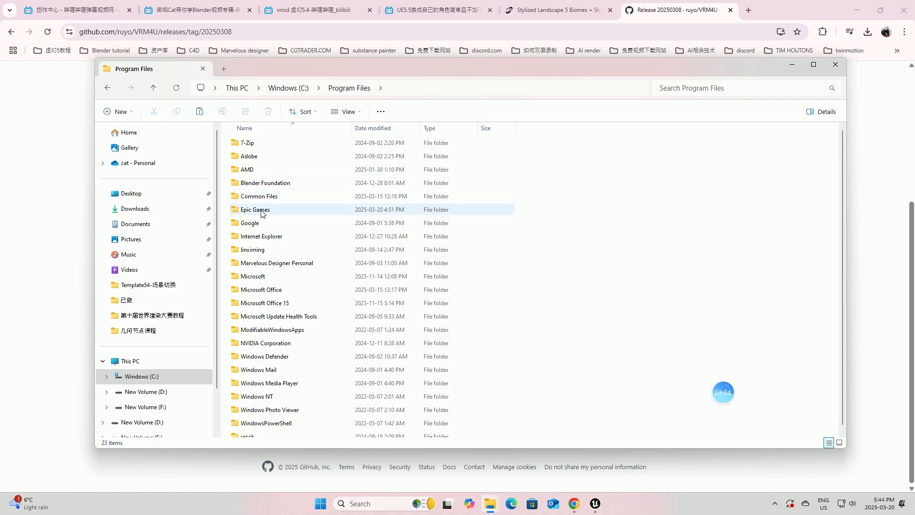
double_click(261, 212)
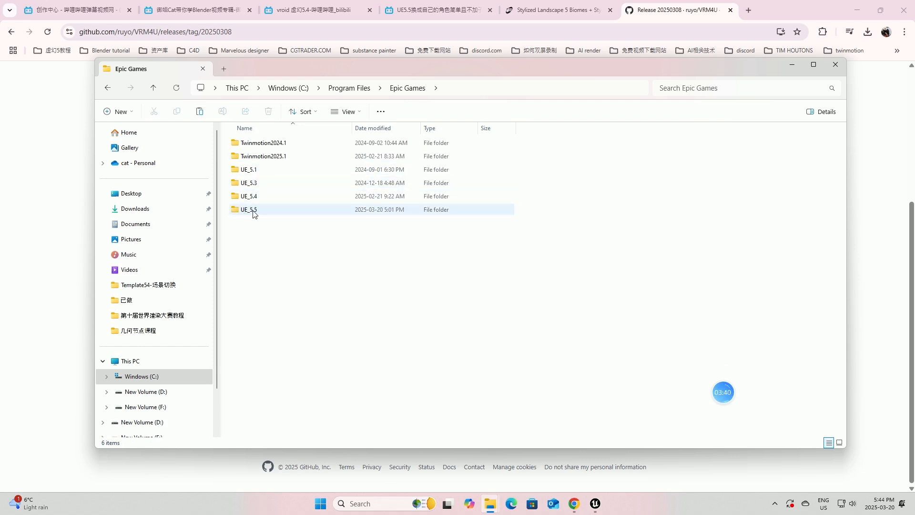
double_click(253, 212)
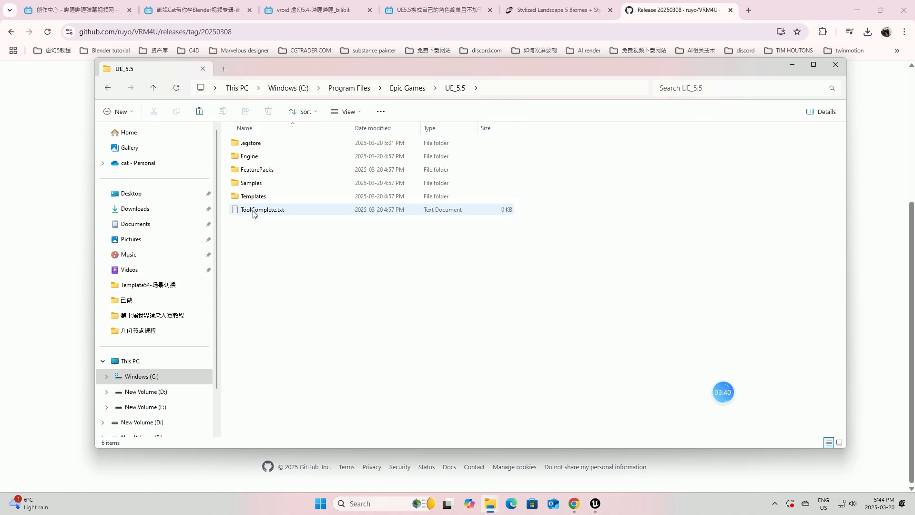
double_click(251, 157)
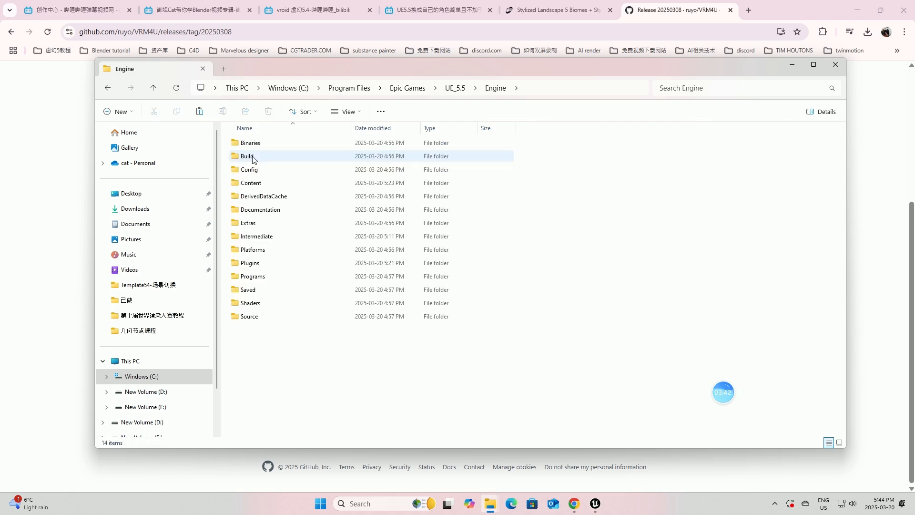
double_click(251, 265)
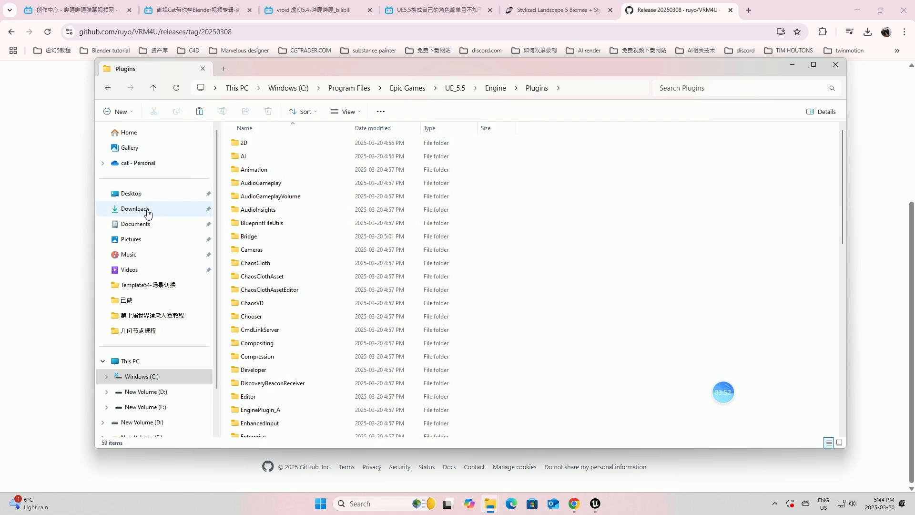
Show the paste option in the engine's Plugins folder without pasting, and return to the Downloads folder
right_click(304, 210)
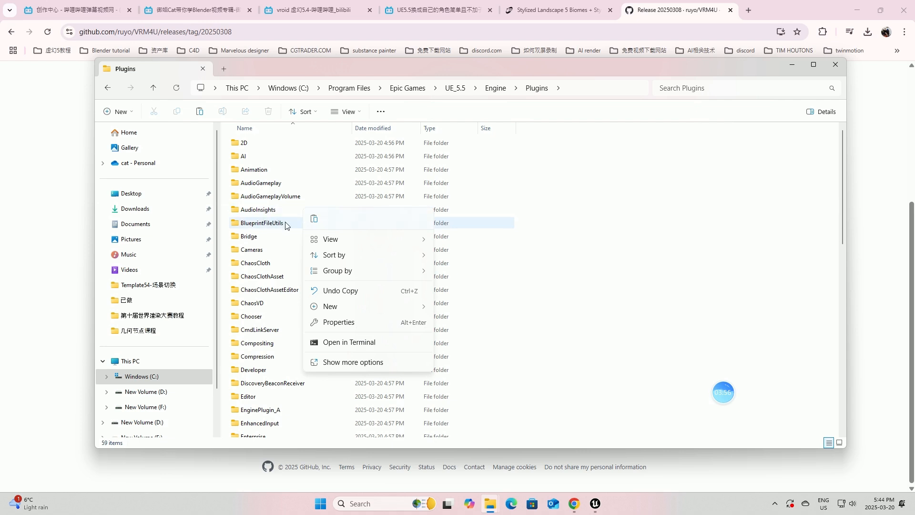
left_click(522, 271)
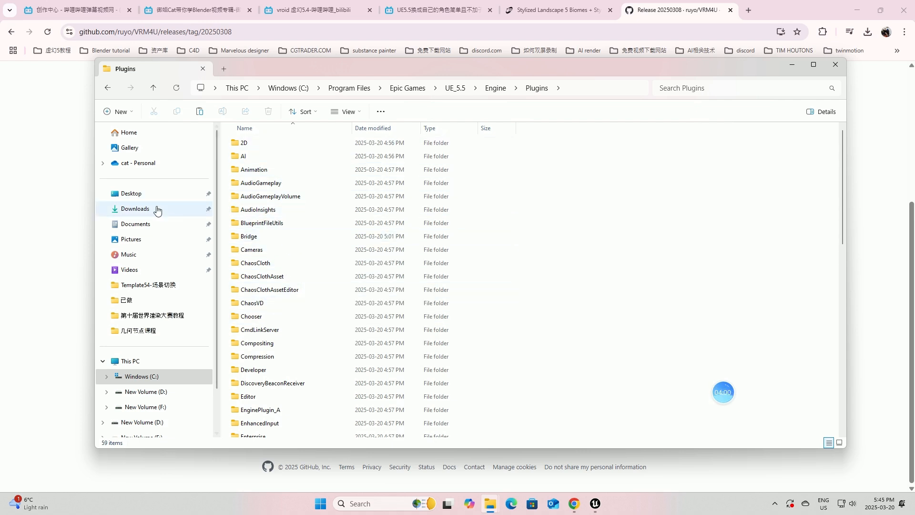
left_click(140, 211)
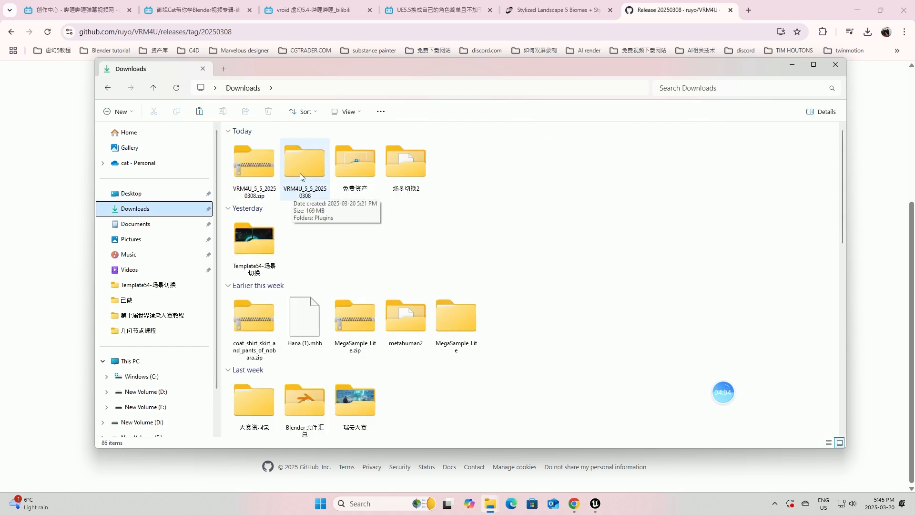
Close the Vroid project in Unreal Editor and launch Unreal Engine 5.5 from the desktop
left_click(595, 503)
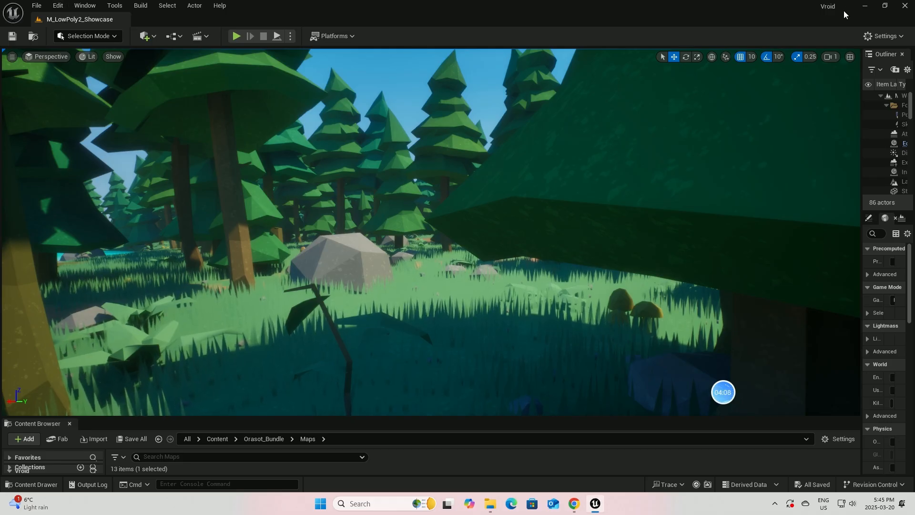
left_click(905, 5)
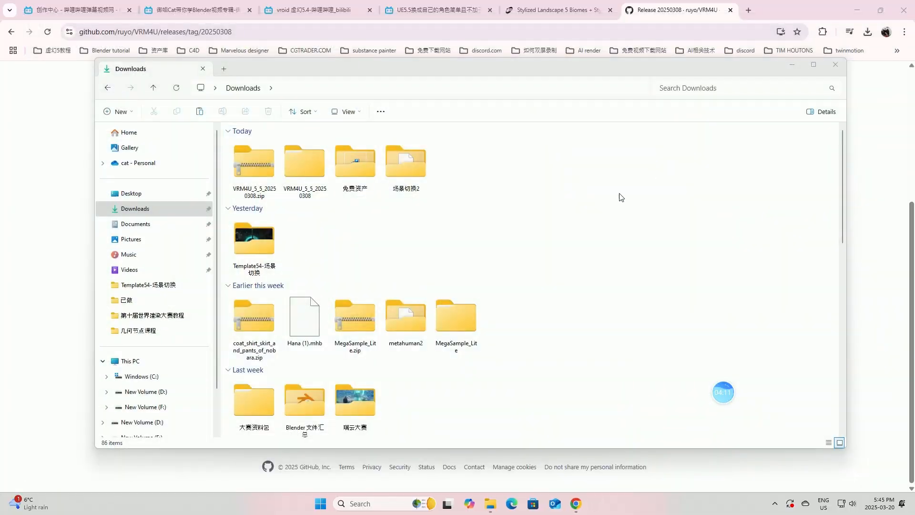
left_click(849, 15)
left_click(856, 10)
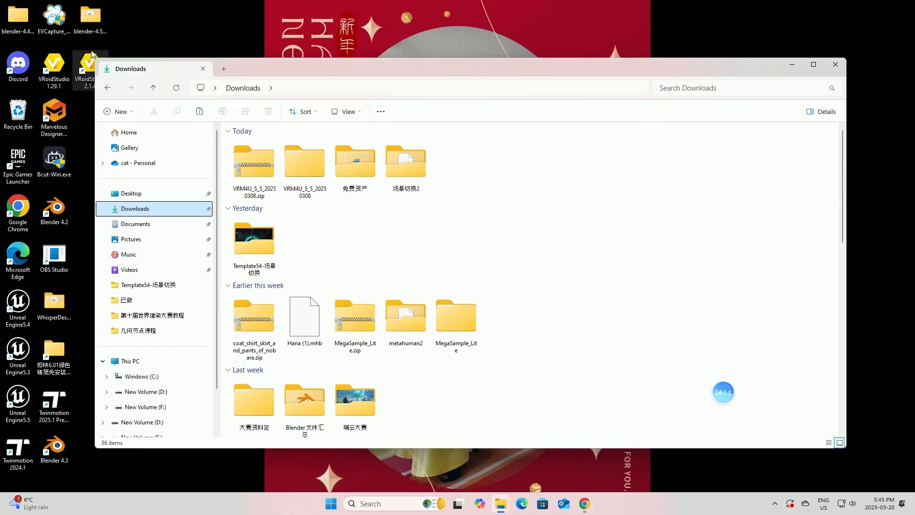
left_click_drag(285, 67, 388, 56)
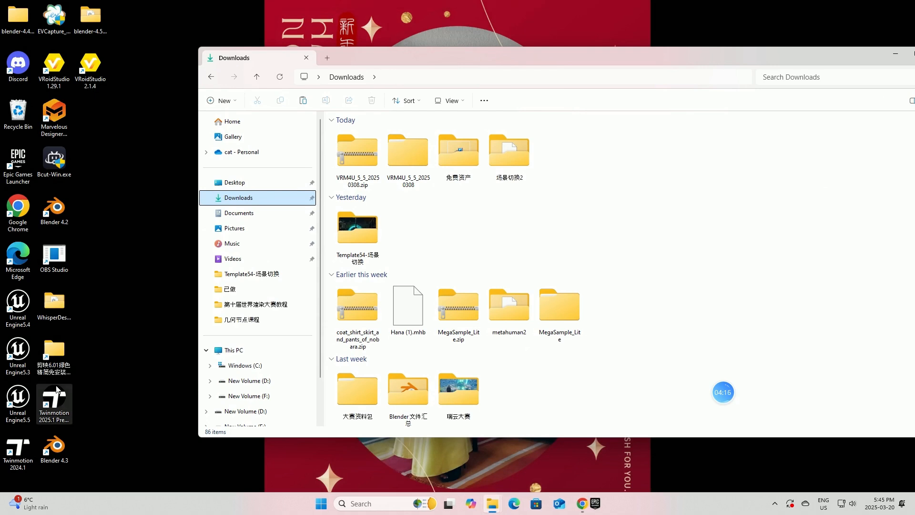
double_click(16, 398)
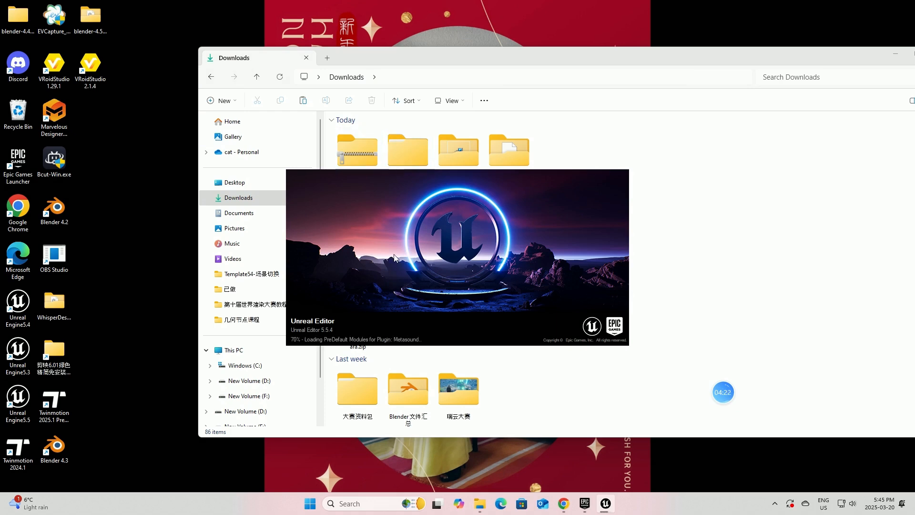
left_click(563, 504)
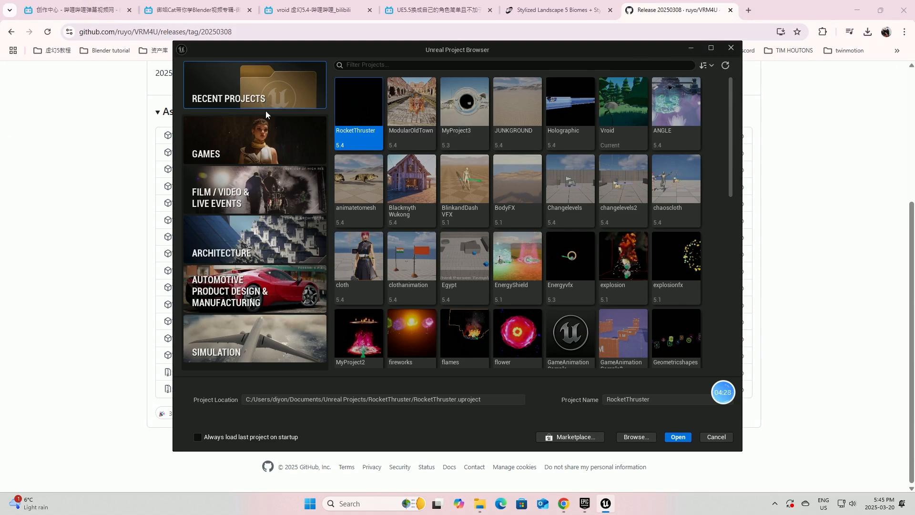
Create a Games project named Vroid2 from the Third Person template
left_click(255, 141)
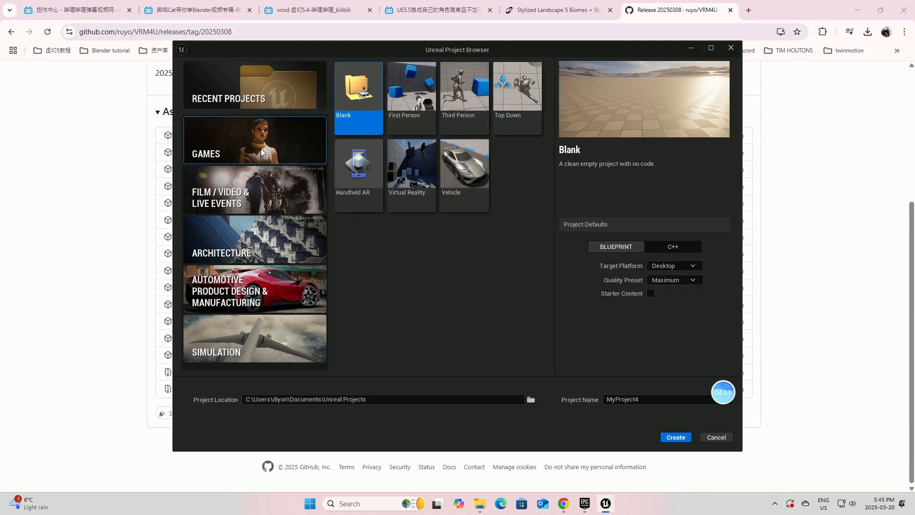
left_click(461, 102)
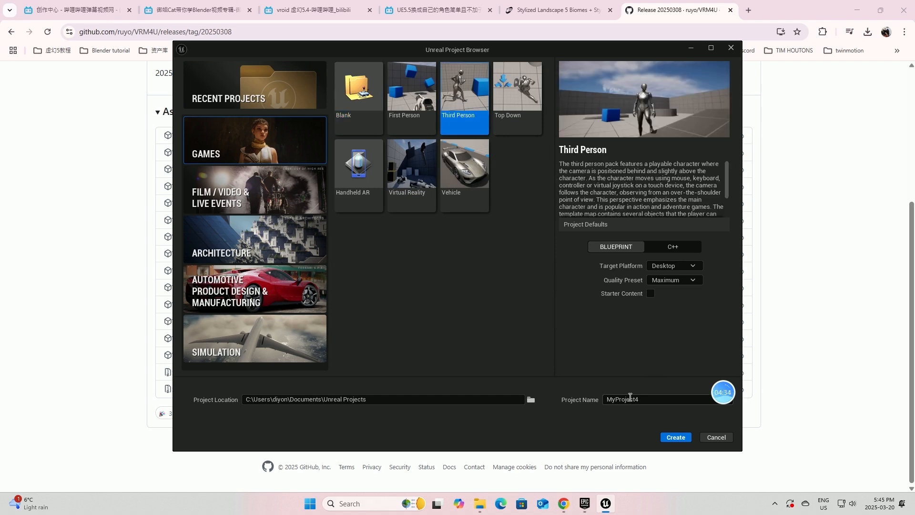
left_click_drag(639, 399, 382, 316)
key("BackSpace")
type("Vroid")
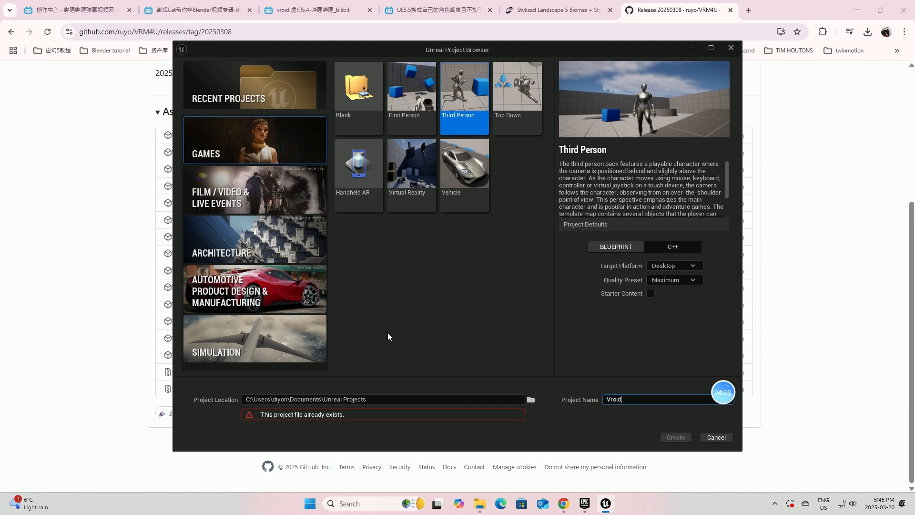
type("2")
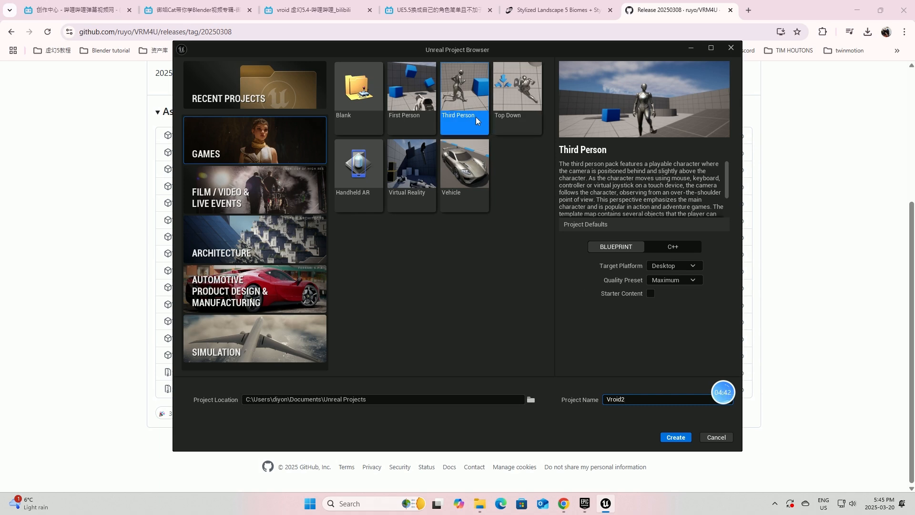
left_click(678, 438)
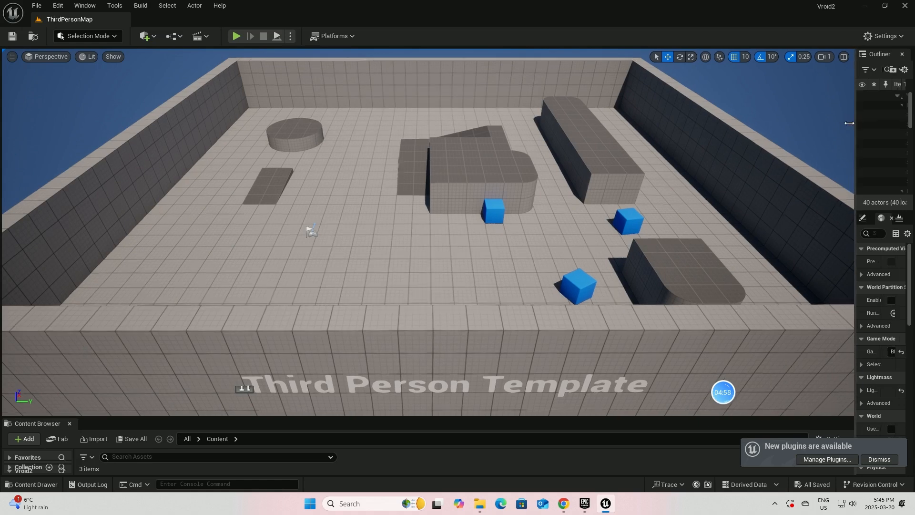
Widen the Outliner and World Settings area, enlarge the Content Browser, and reframe the level in the viewport
left_click_drag(861, 124, 741, 125)
scroll(470, 248, "down", 1)
right_click_drag(489, 267, 491, 268)
left_click_drag(490, 268, 494, 355, "alt")
scroll(389, 280, "down", 1)
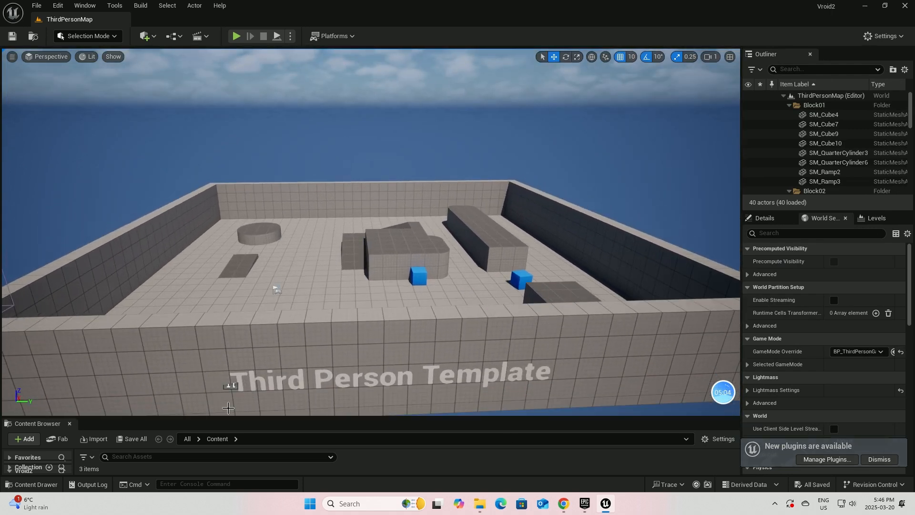
left_click_drag(229, 417, 228, 347)
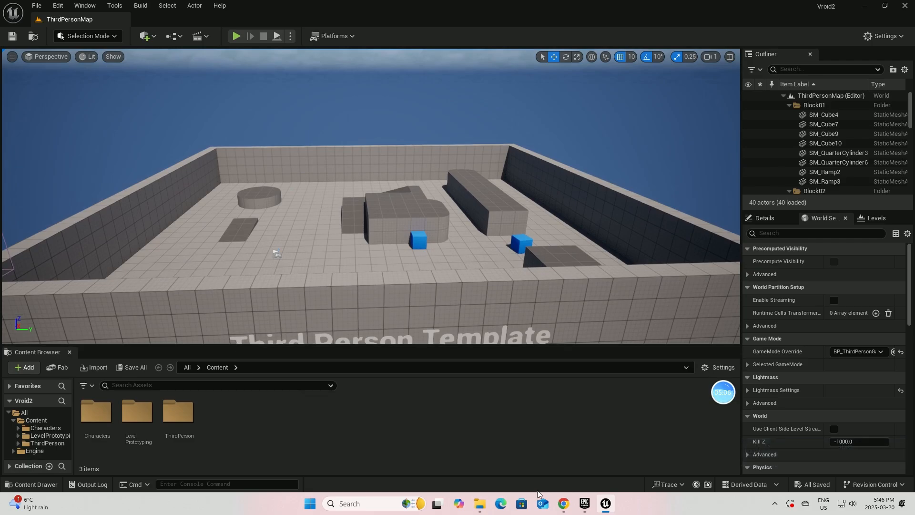
Switch to Chrome and open the Stylized Landscape 5 Biomes listing from Fab in the Epic Games Launcher
left_click(564, 503)
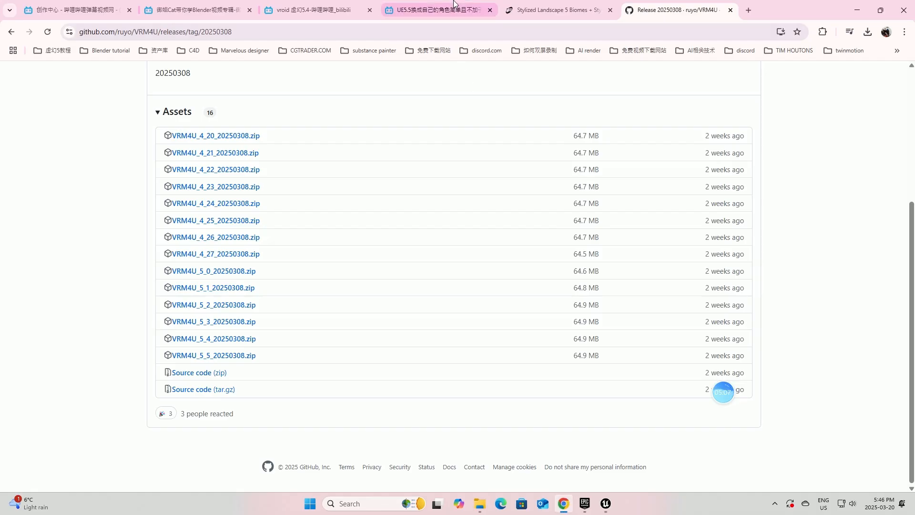
left_click(547, 12)
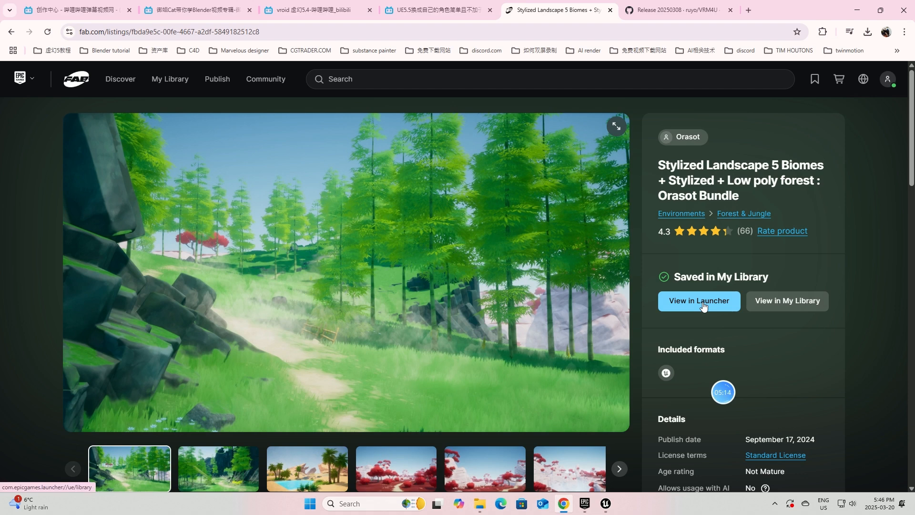
left_click(702, 305)
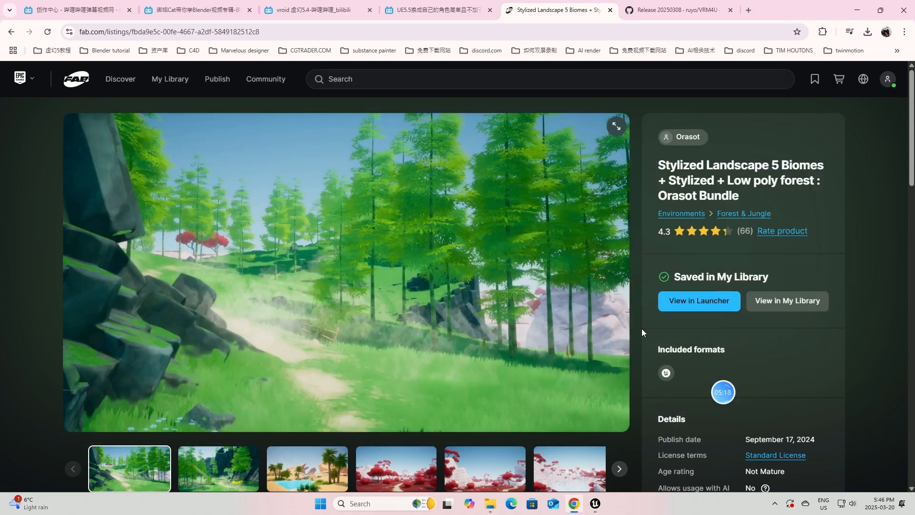
left_click(689, 305)
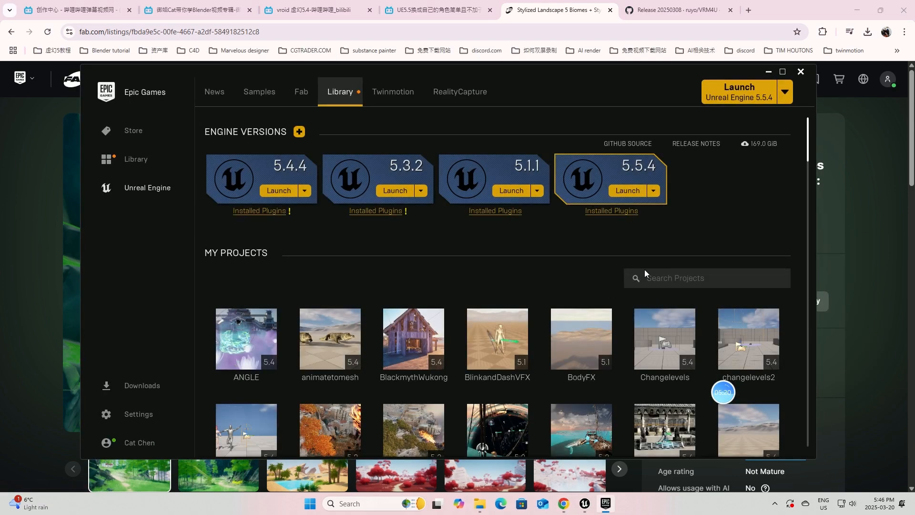
Search the launcher's own projects for "vroid"
left_click(657, 282)
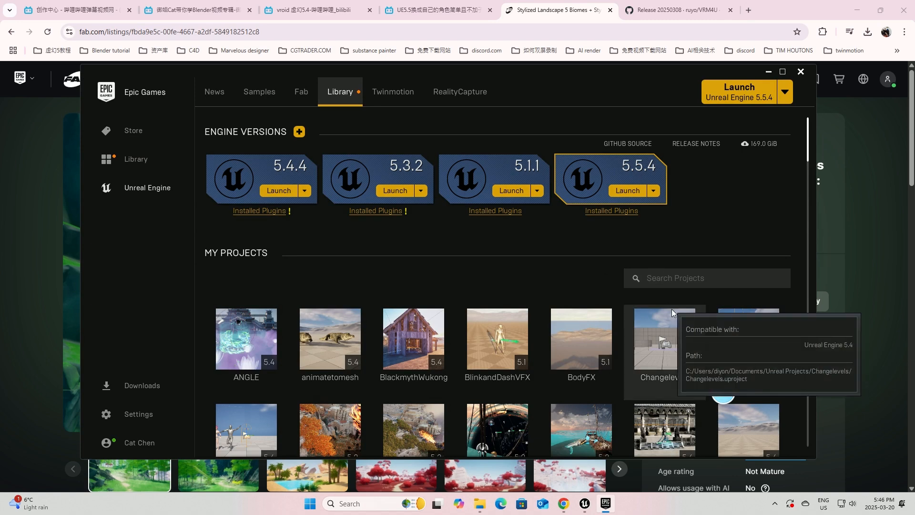
type("vri")
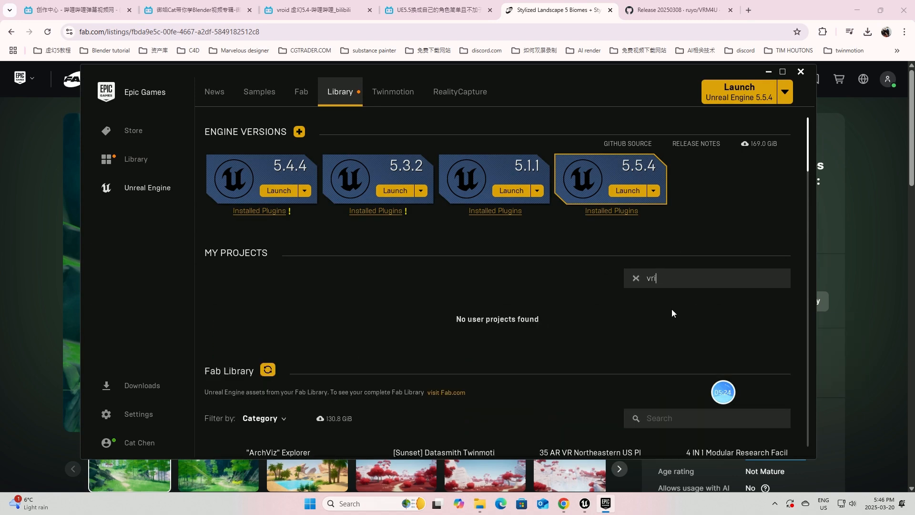
key("BackSpace")
type("oid")
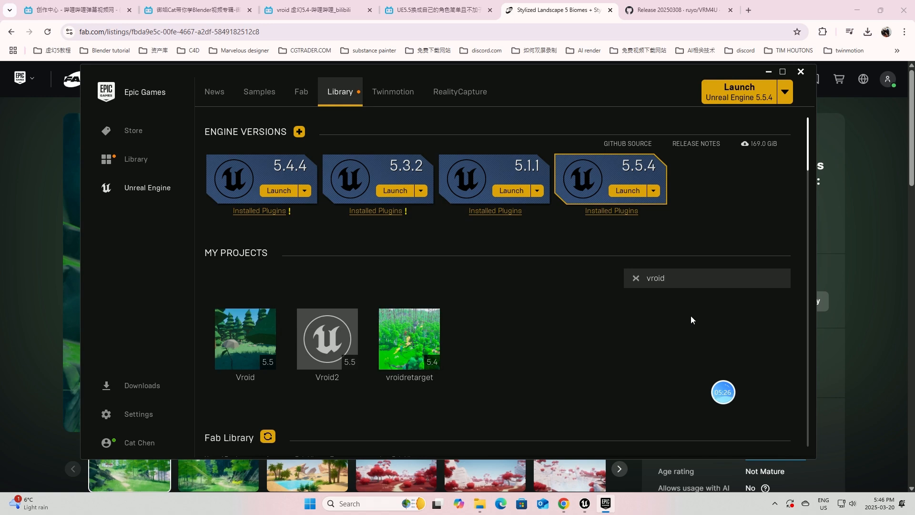
Search the launcher's Fab Library for "landsc" to find the Stylized Landscape 5 Biomes asset
scroll(545, 331, "down", 2)
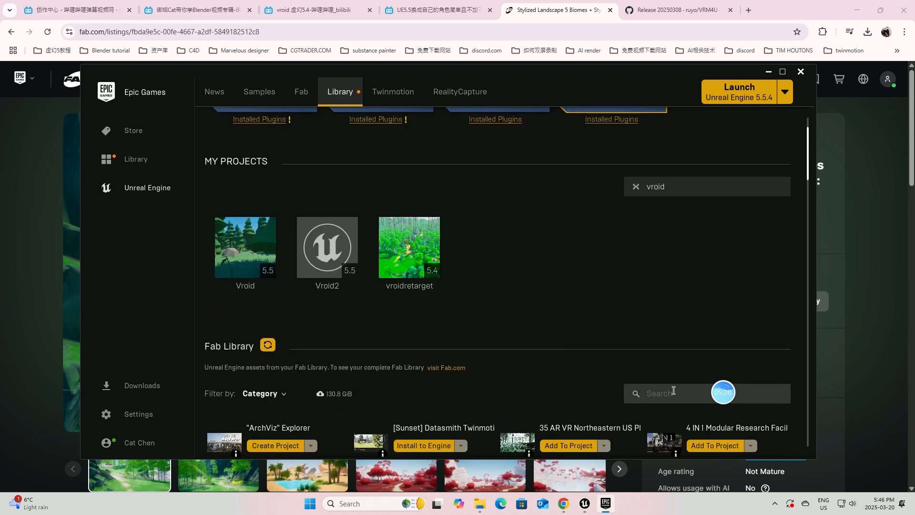
left_click(673, 390)
type("vr")
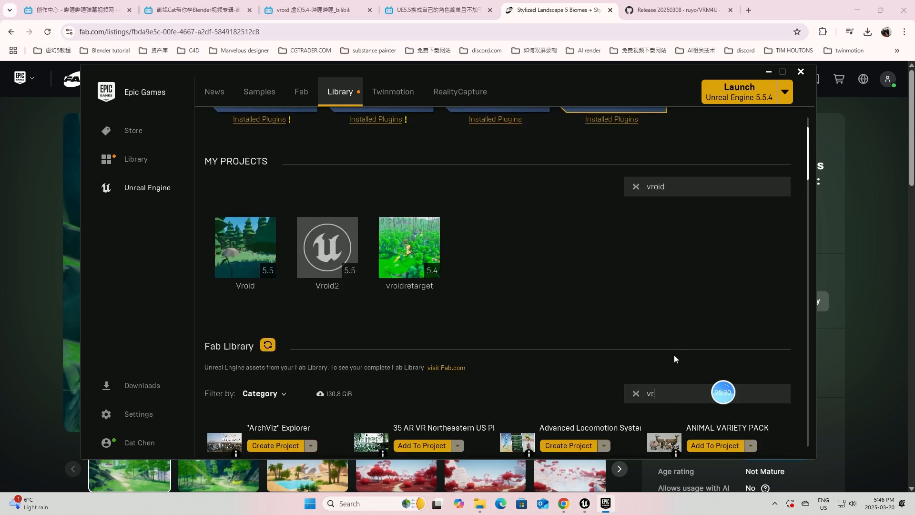
type("o")
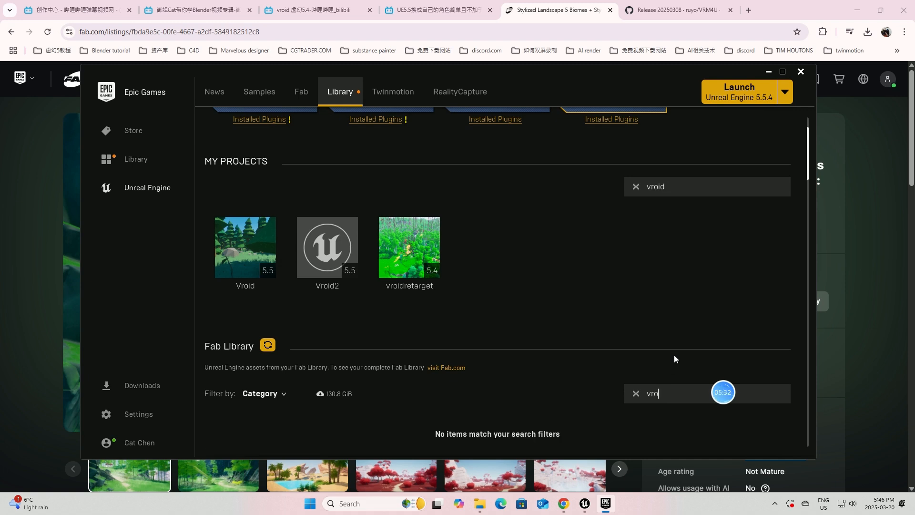
key("BackSpace")
key("BackSpace")
key("BackSpace")
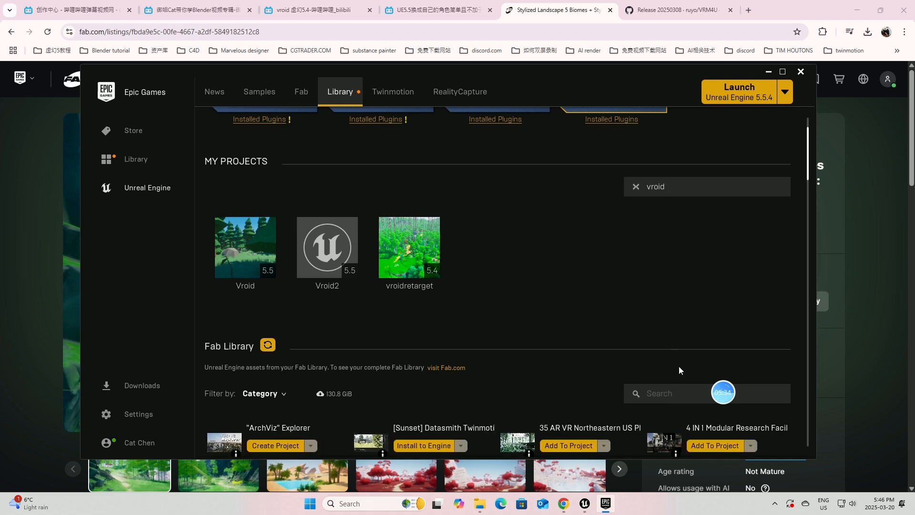
type("lands")
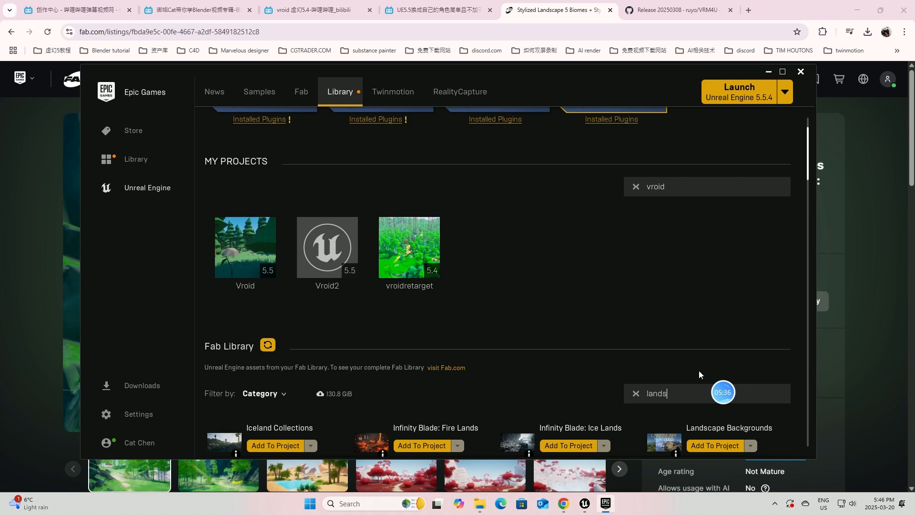
type("c")
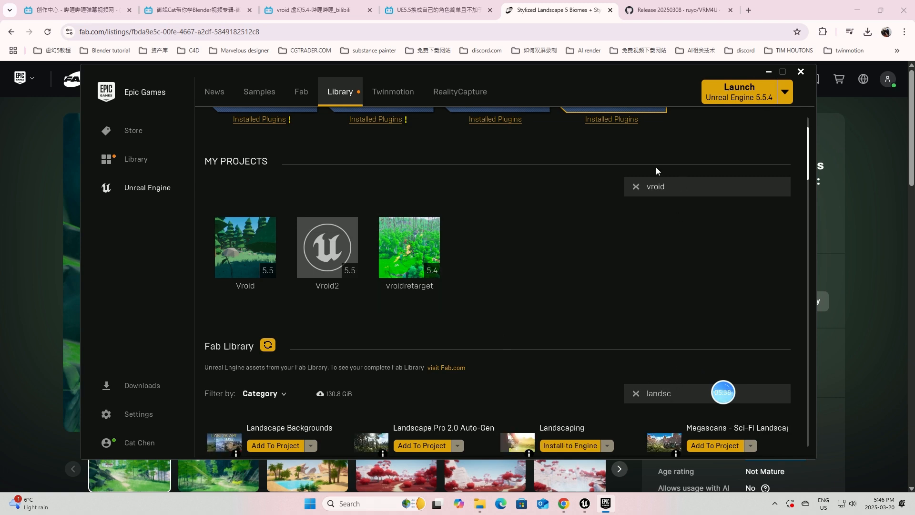
scroll(659, 239, "down", 3)
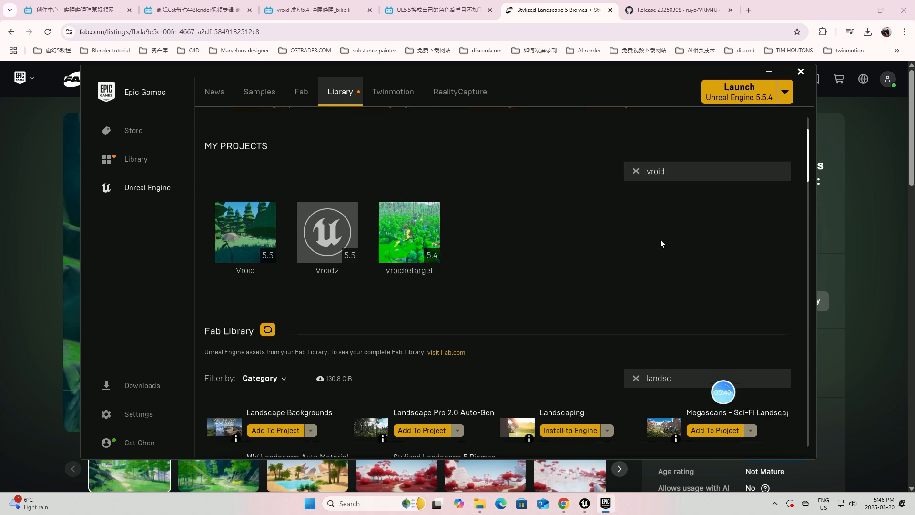
scroll(656, 351, "down", 1)
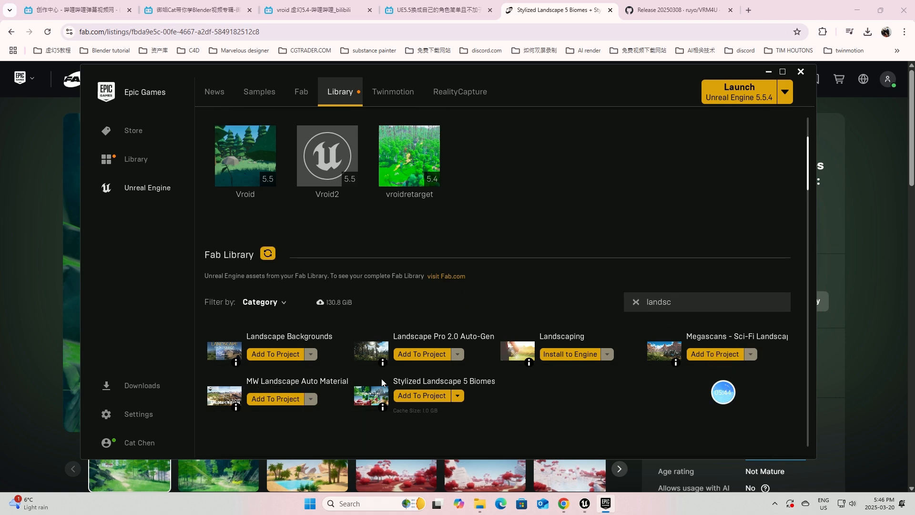
Add the Stylized Landscape 5 Biomes asset to the Vroid2 project, finding the project with the search term "vroid"
left_click(425, 398)
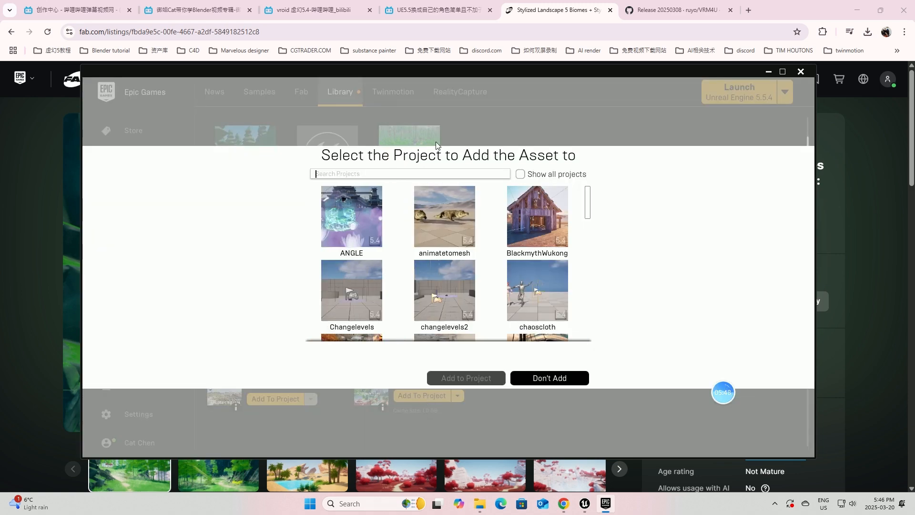
type("vori")
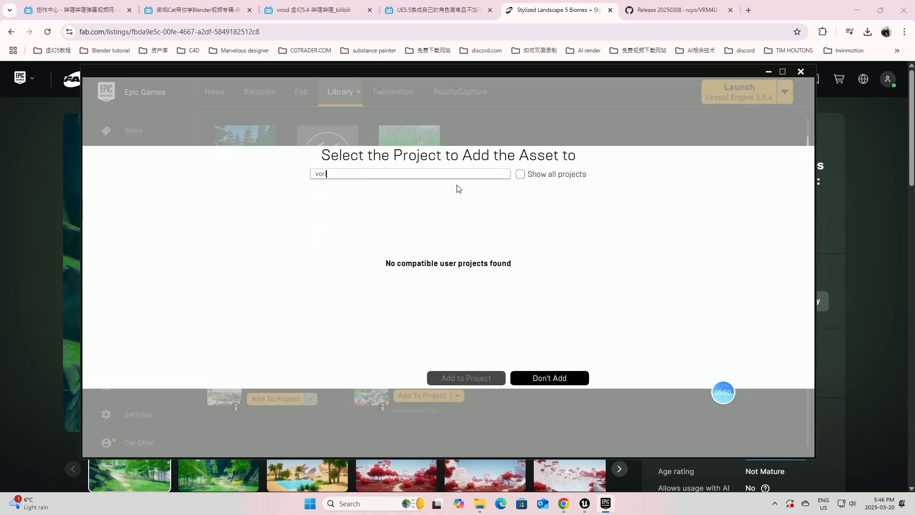
key("BackSpace")
key("BackSpace")
key("BackSpace")
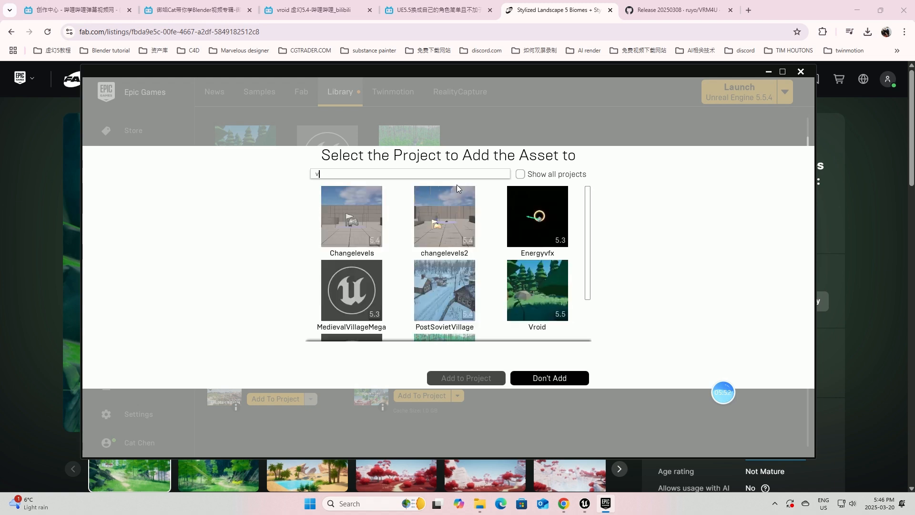
type("roid")
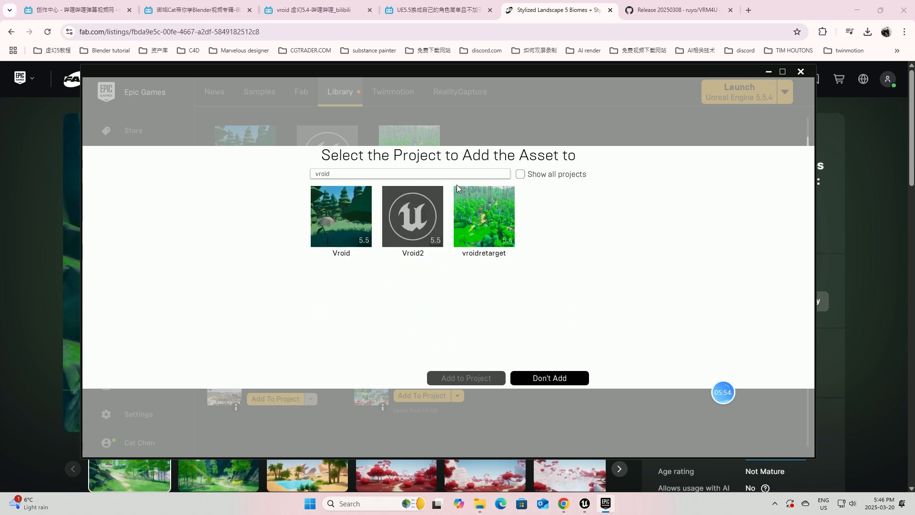
left_click(424, 214)
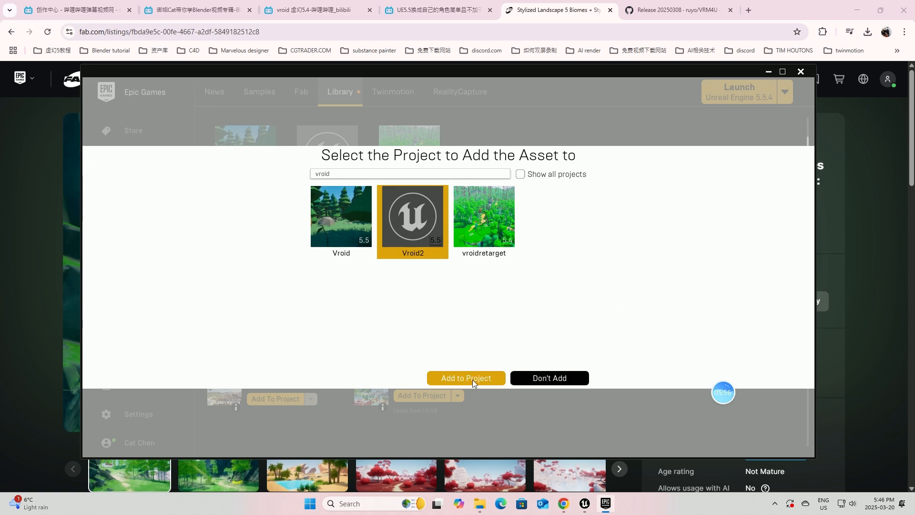
left_click(472, 379)
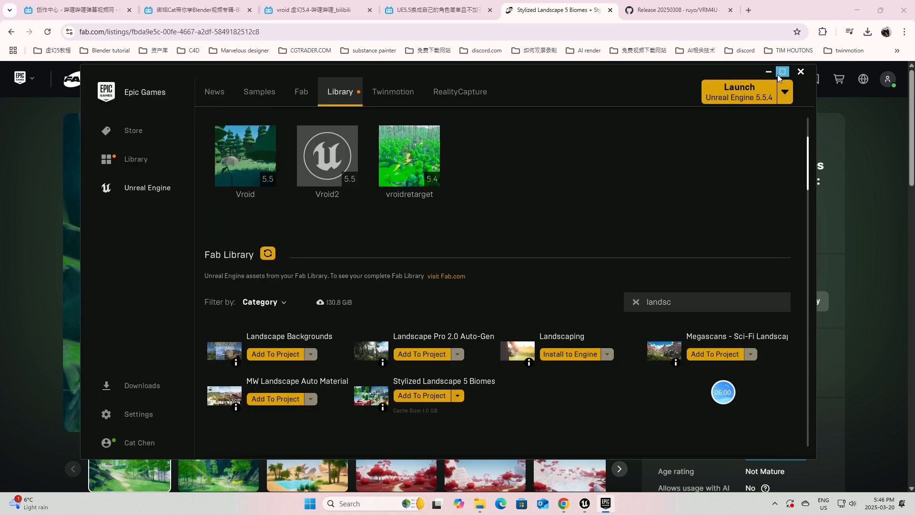
Open the Stylized Landscape 5 Biomes page on Fab and view several of its preview images
left_click(423, 381)
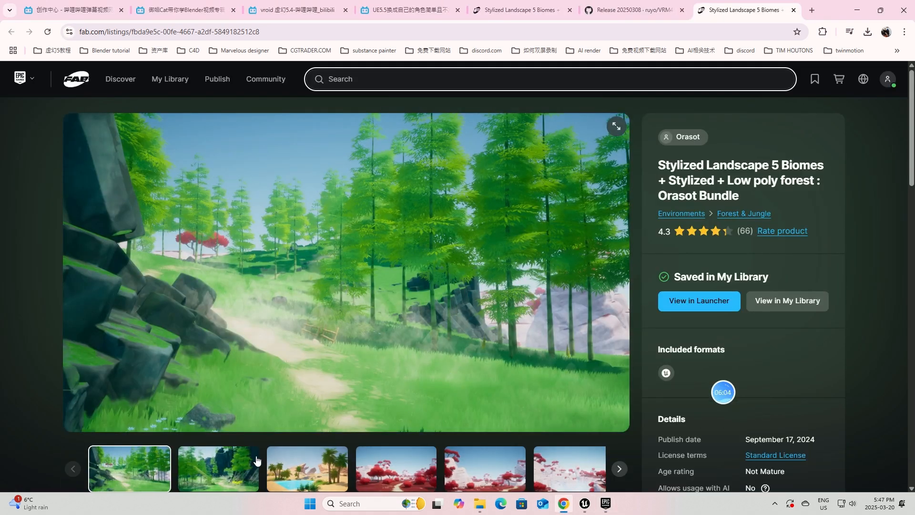
left_click(253, 462)
left_click(310, 466)
left_click(385, 470)
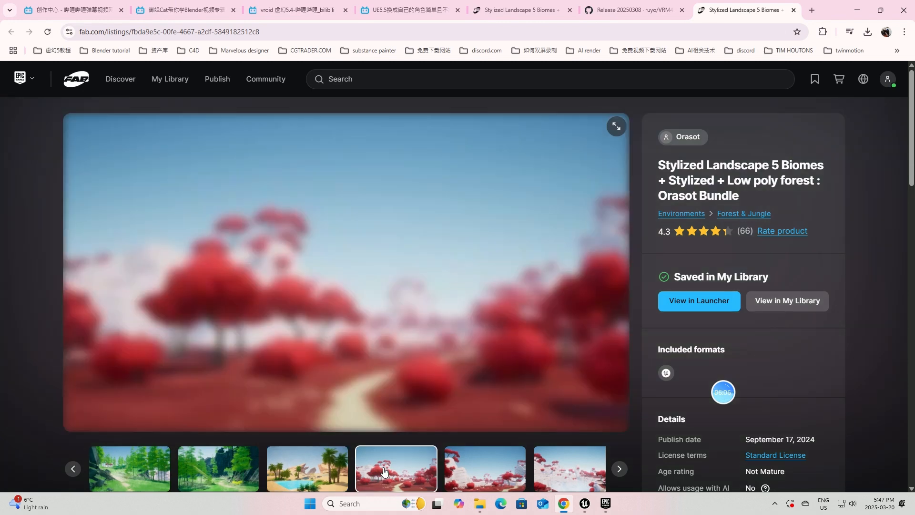
left_click(219, 450)
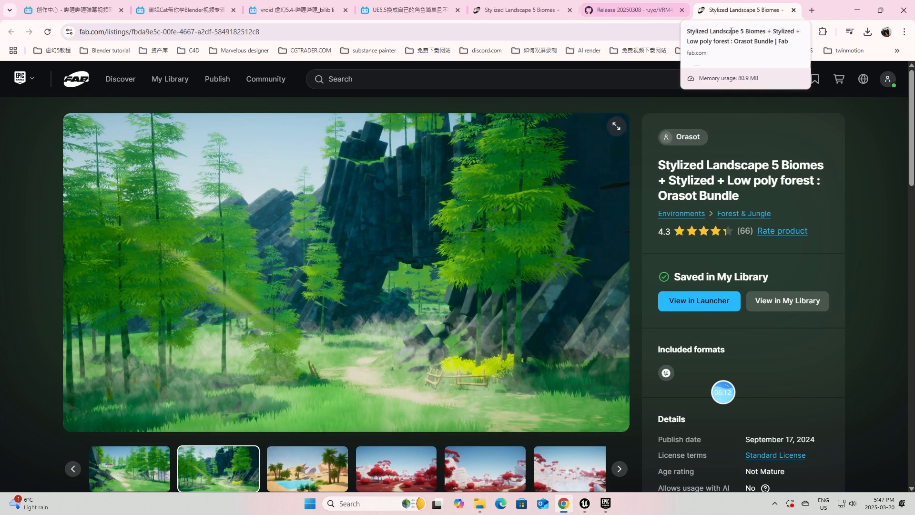
Switch to Unreal Editor, enlarge the Content Browser, and open the Orasot_Bundle folder
left_click(584, 504)
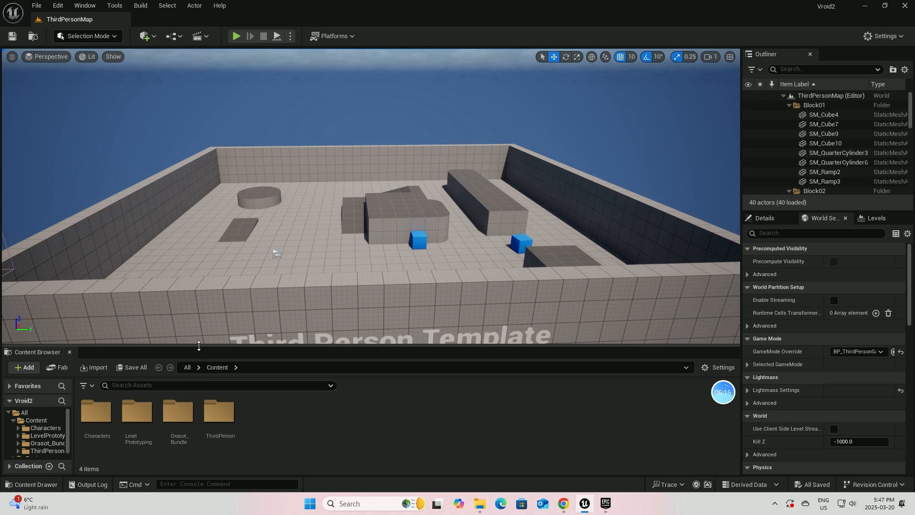
left_click_drag(198, 347, 199, 329)
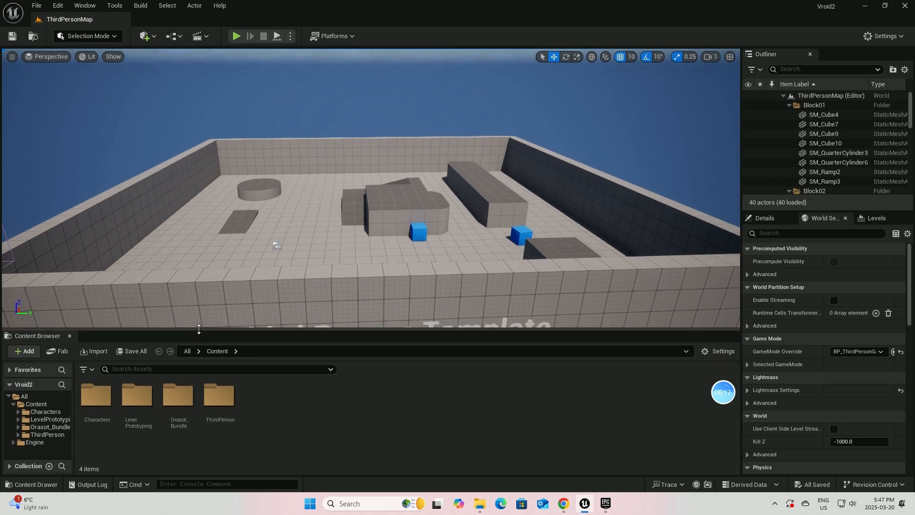
left_click(47, 428)
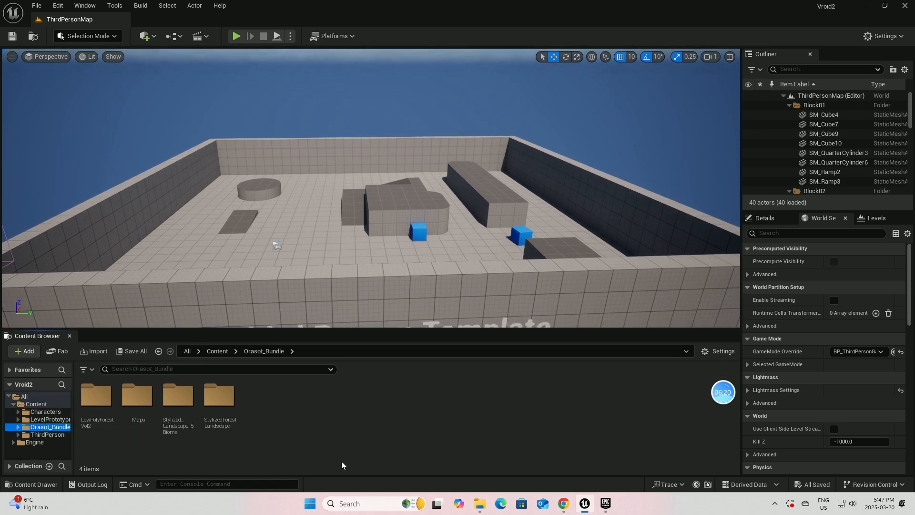
Revisit the Epic Games Launcher library and the Fab listing for the landscape bundle, and return to Unreal Editor
left_click(605, 503)
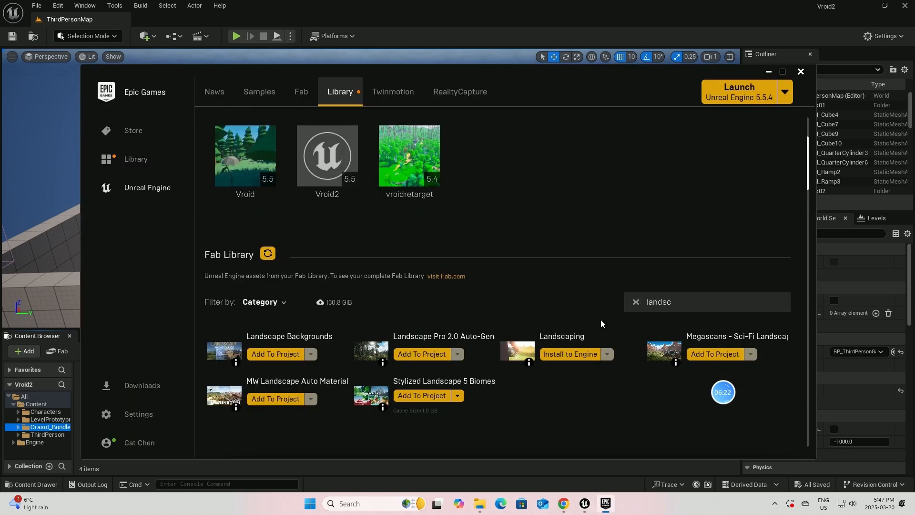
left_click(563, 503)
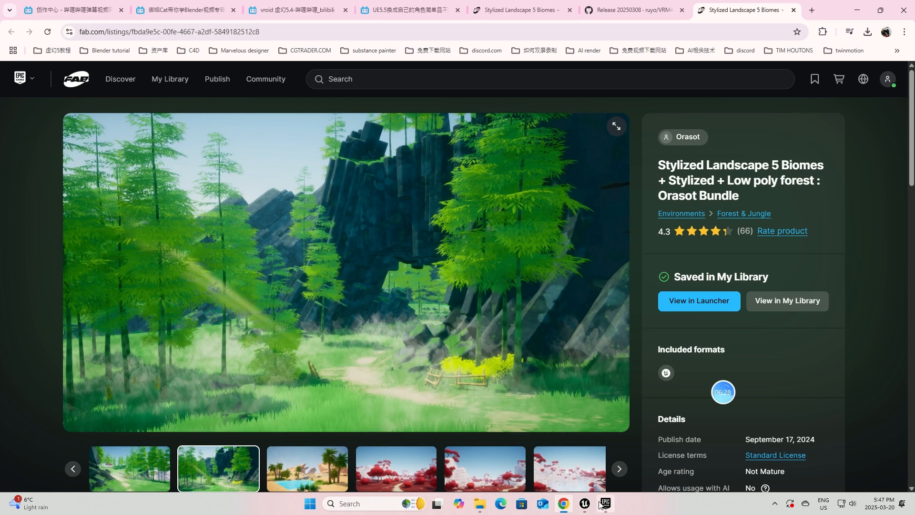
left_click(584, 503)
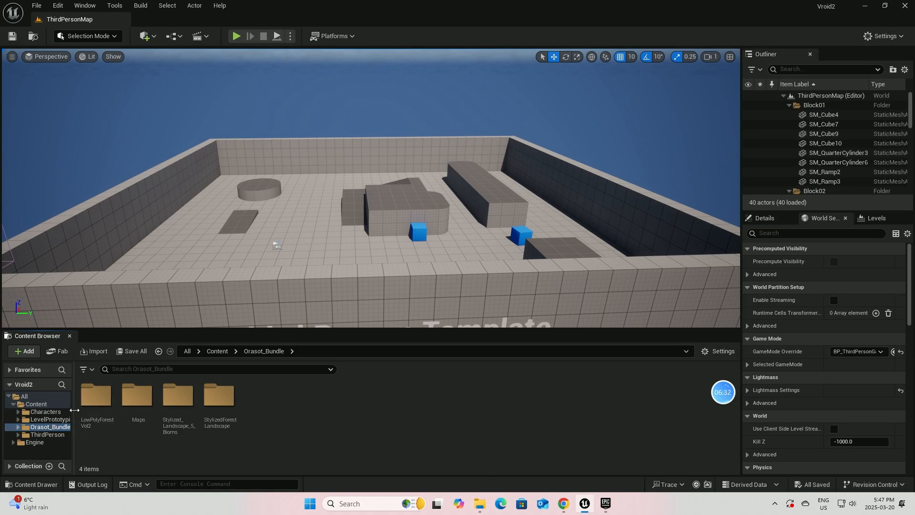
Widen the Content Browser's folder tree and open the M_LowPoly2_Showcase level from the Orasot_Bundle Maps folder
left_click_drag(74, 411, 112, 411)
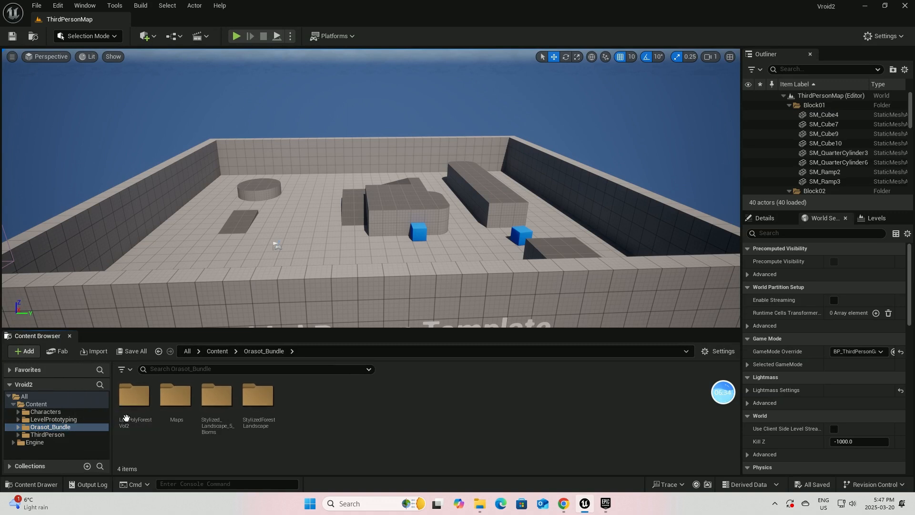
double_click(177, 400)
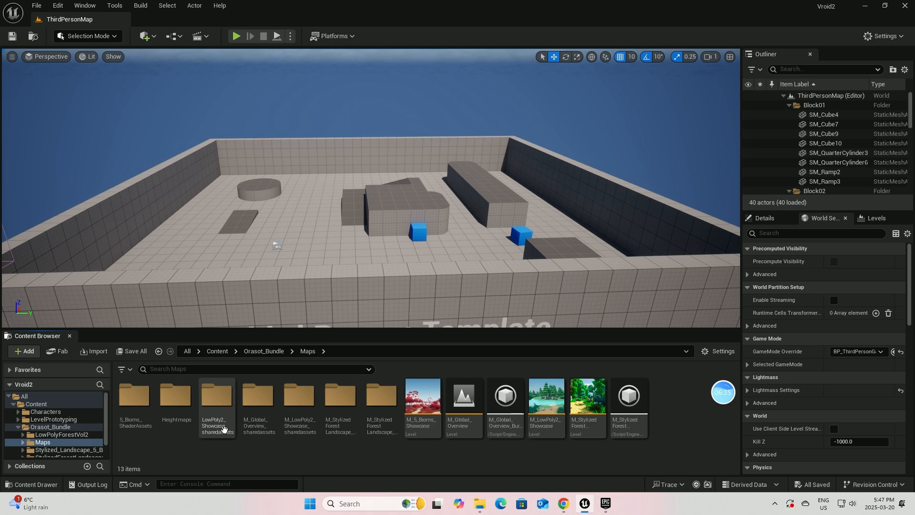
left_click(546, 398)
double_click(547, 397)
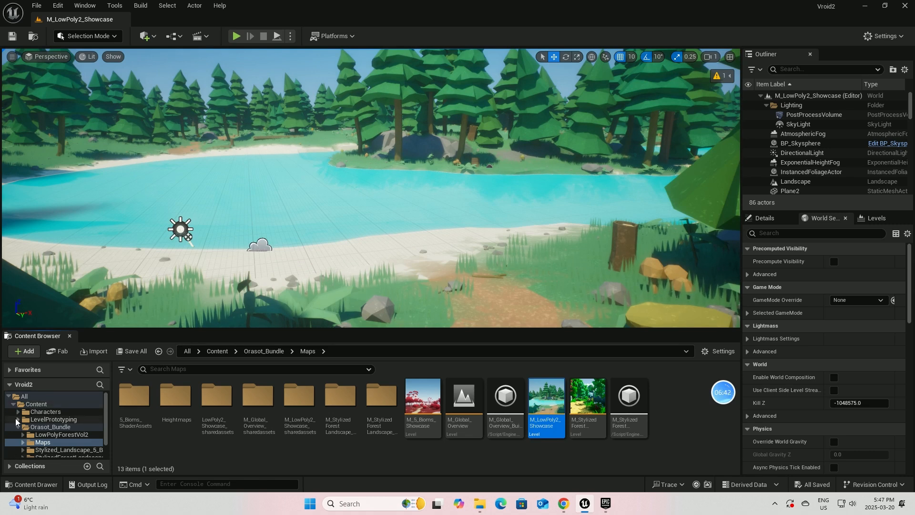
Create a folder named Vroid directly inside the project's Content folder
left_click(28, 405)
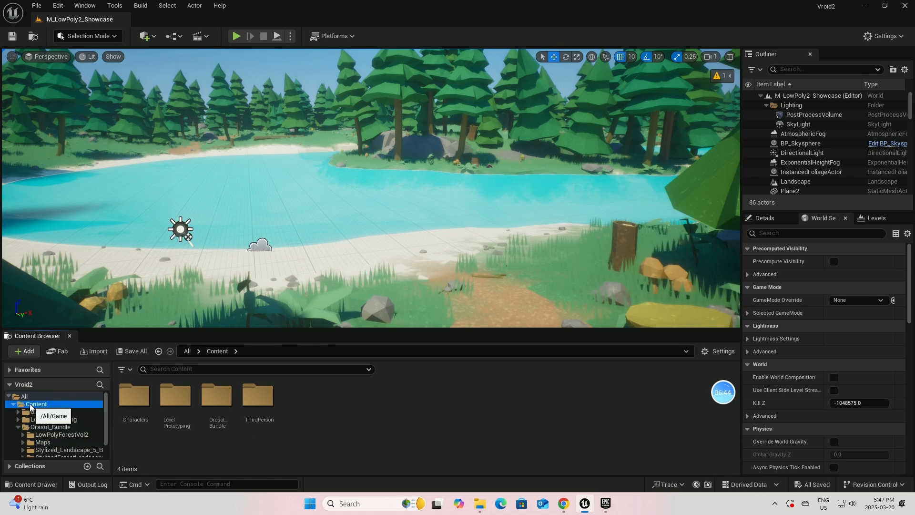
right_click(316, 396)
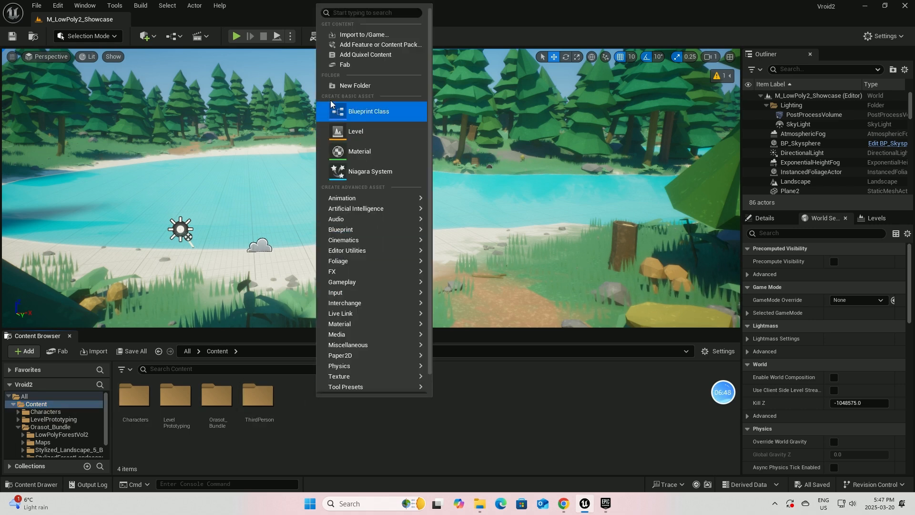
left_click(355, 85)
key("BackSpace")
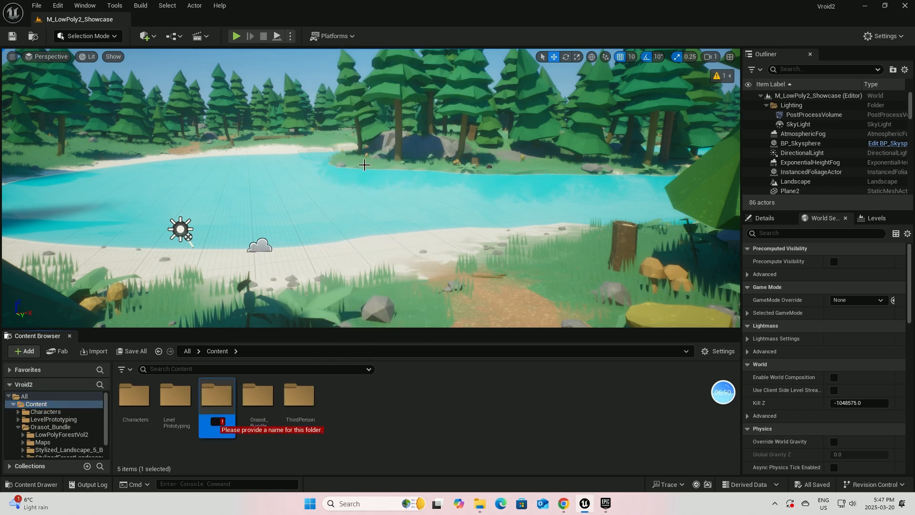
type("Vroid")
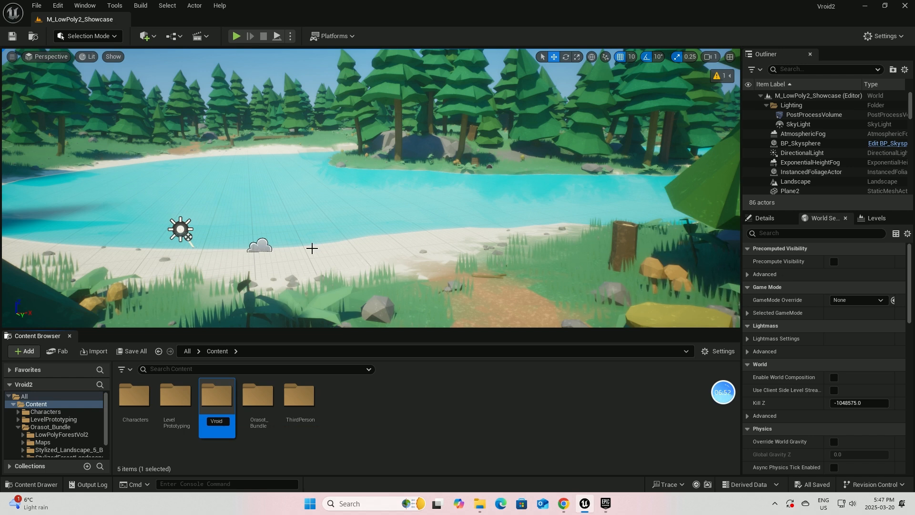
key("Return")
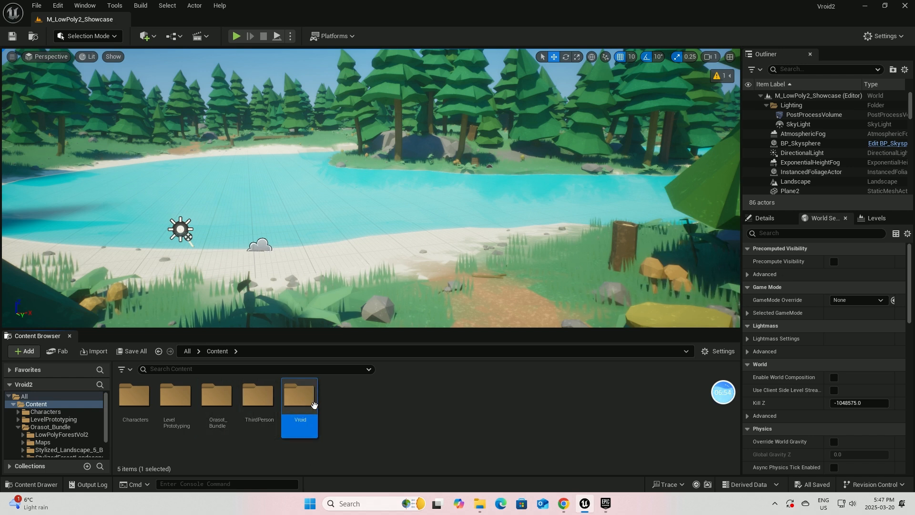
Open the Vroid folder and create a subfolder named texture in it
double_click(314, 399)
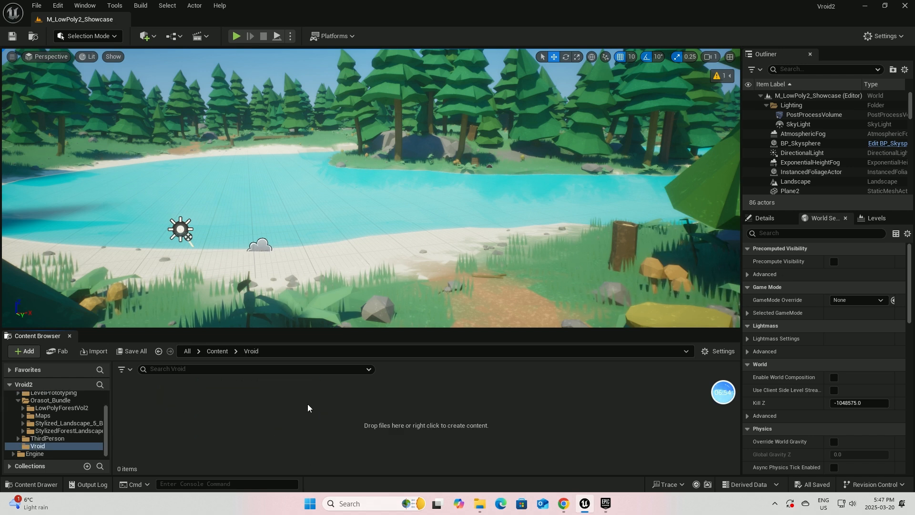
right_click(152, 398)
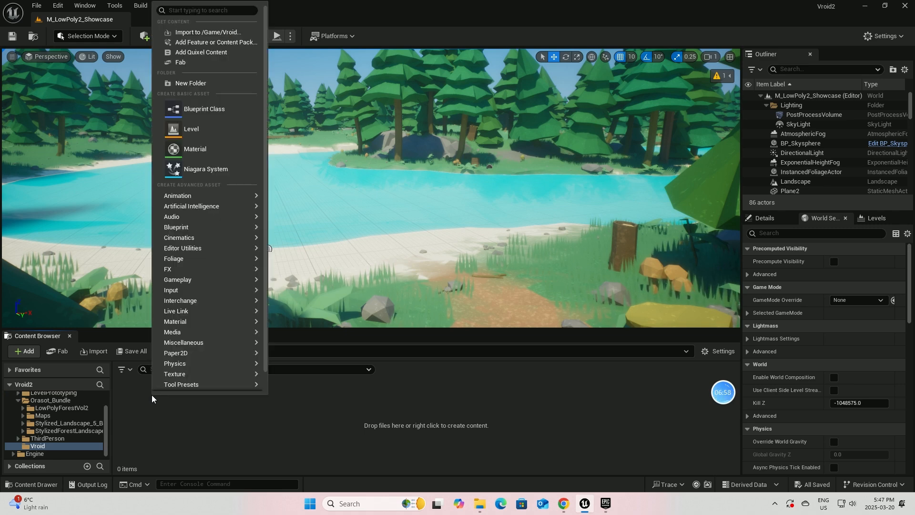
left_click(193, 84)
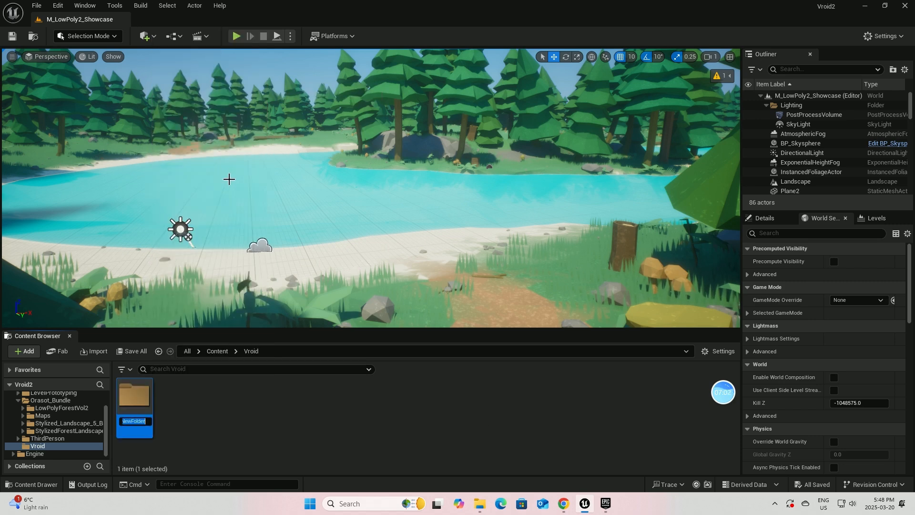
key("BackSpace")
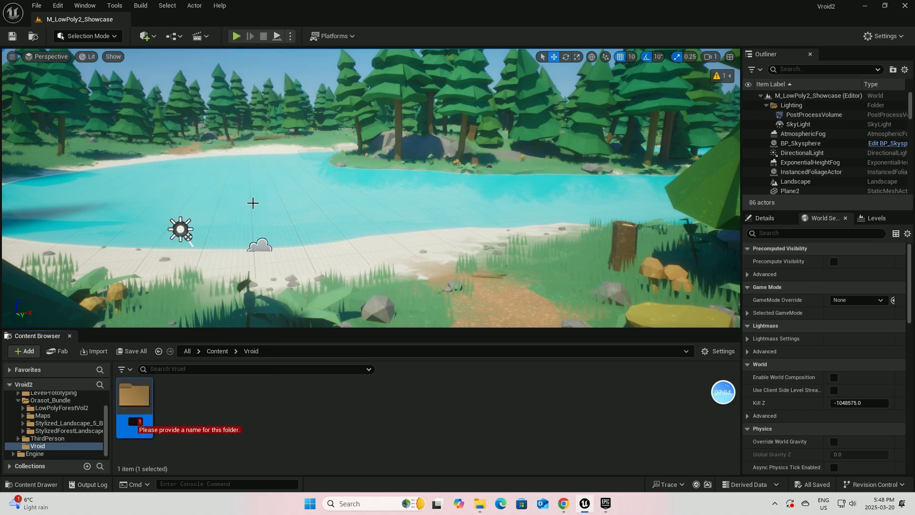
type("texture")
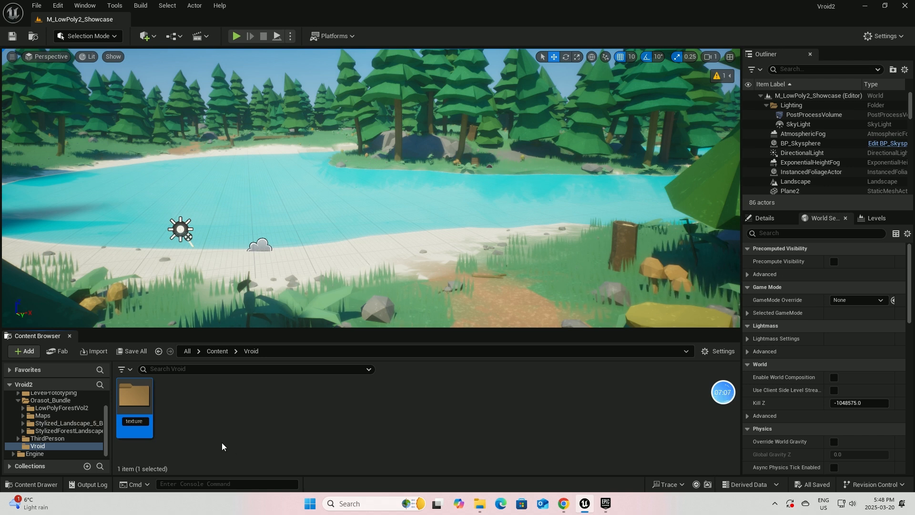
key("Return")
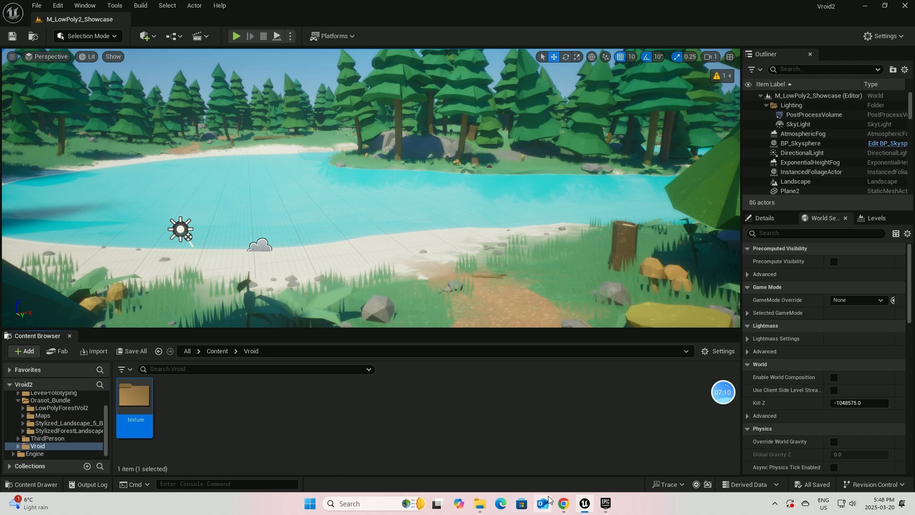
Switch to Chrome, search for vroid studio in a new tab, view the VRoid Studio download page, and return to Unreal Editor
left_click(575, 419)
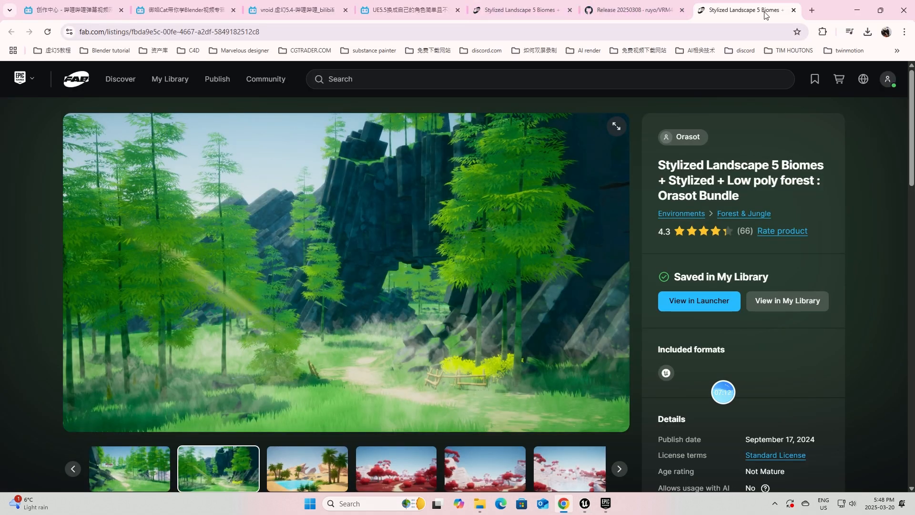
left_click(812, 10)
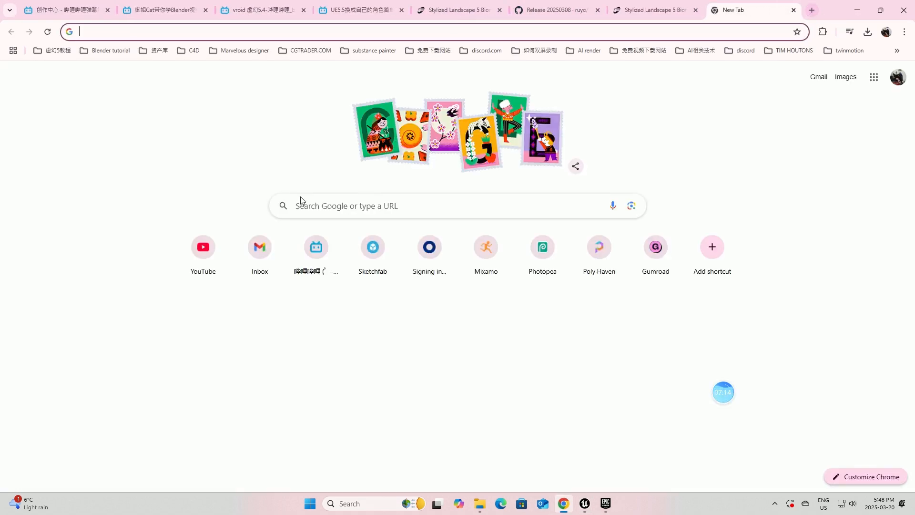
left_click(306, 202)
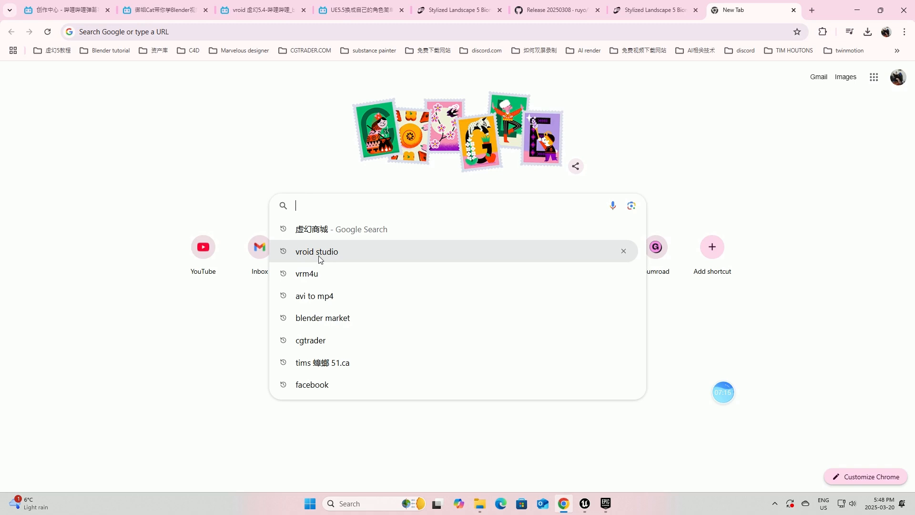
left_click(317, 258)
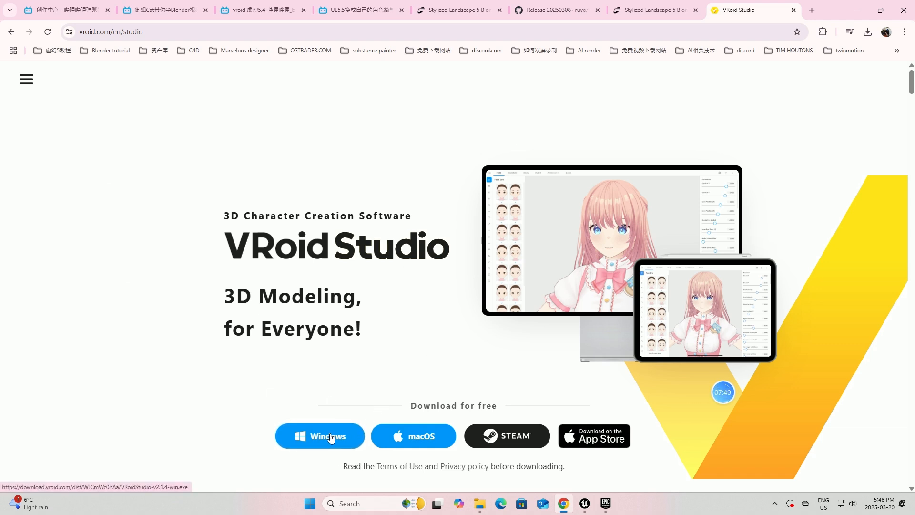
left_click(856, 9)
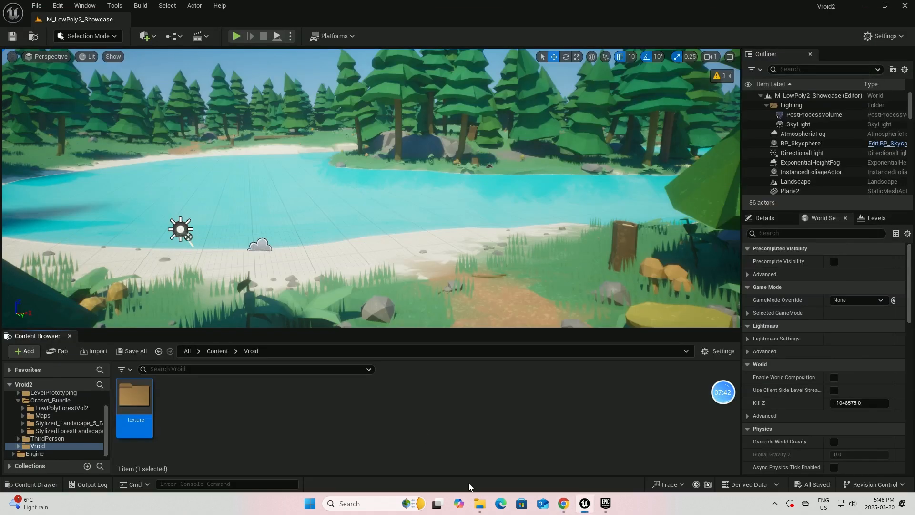
Switch to File Explorer, open the 免费资产 folder in Downloads, and launch the VRoidStudio-v2.1.4-win.exe installer
mouse_move(480, 503)
left_click(453, 458)
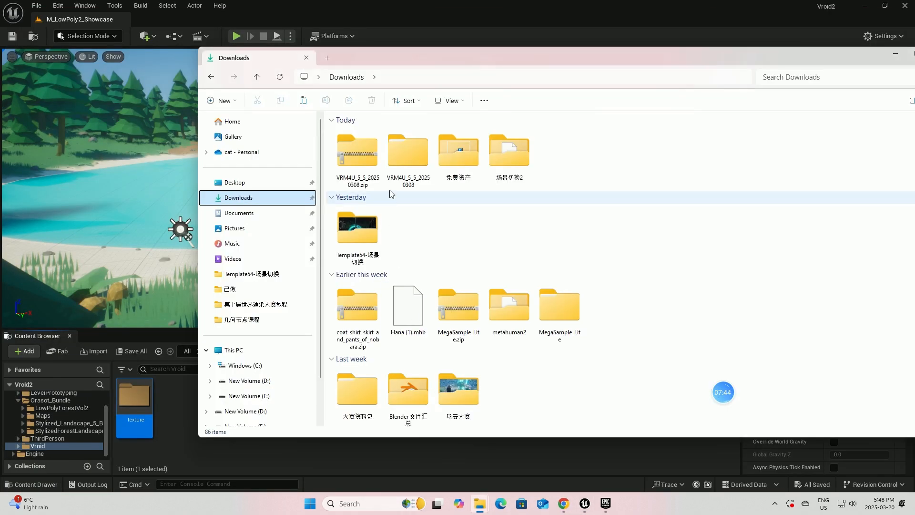
double_click(443, 162)
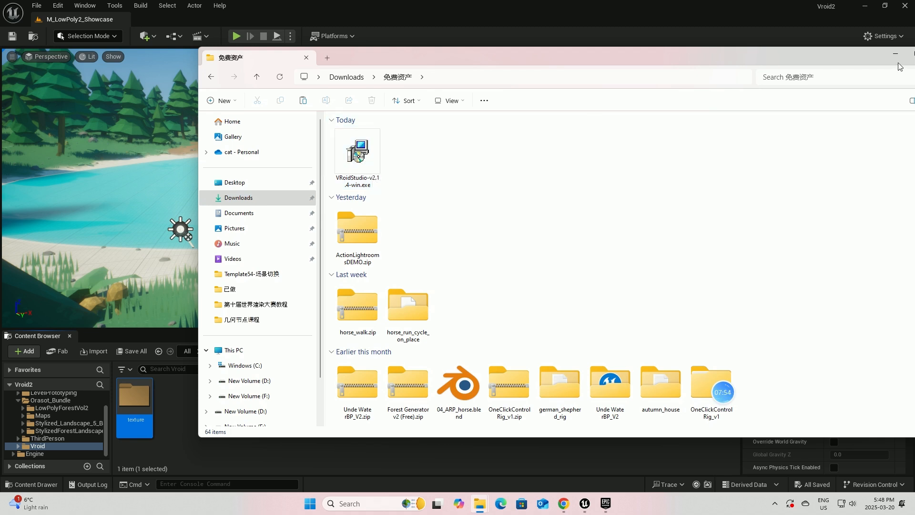
left_click_drag(856, 57, 808, 62)
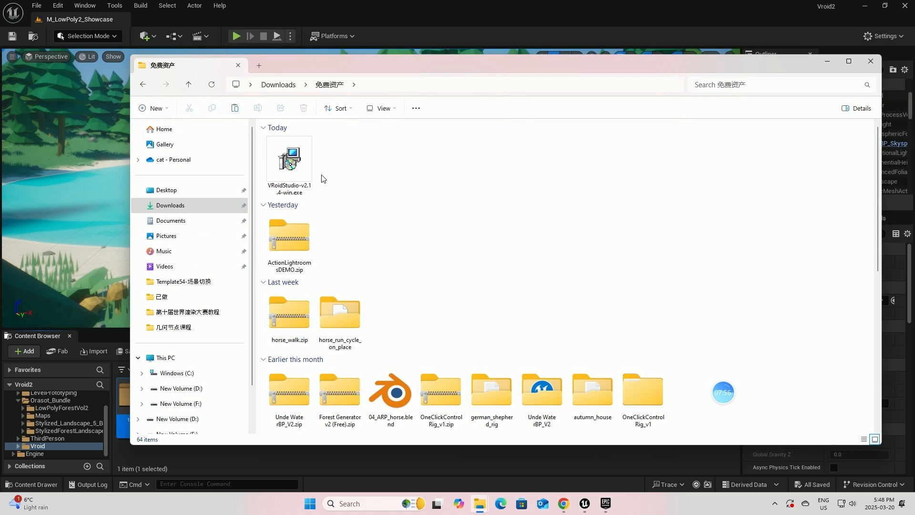
double_click(291, 159)
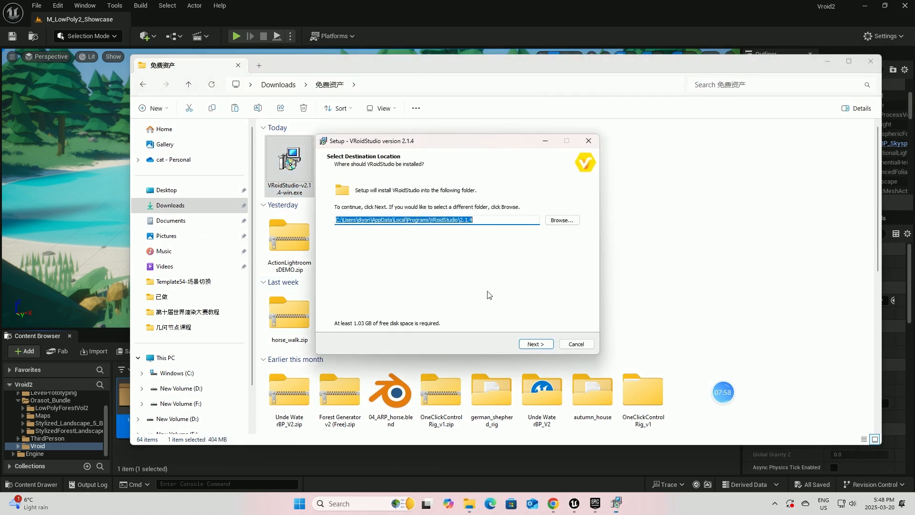
Examine the VRoidStudio 2.1.4 destination folder in the setup's folder browser and decline installing into the existing folder
left_click(538, 348)
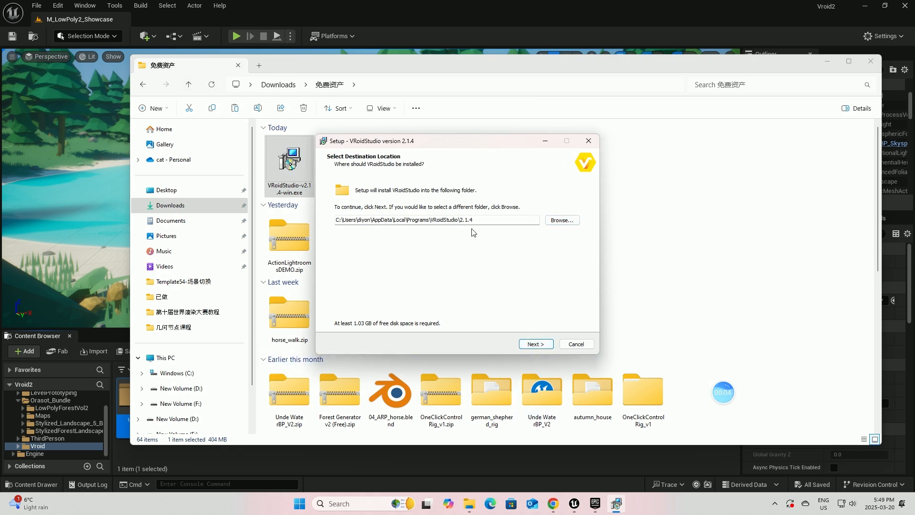
left_click(561, 220)
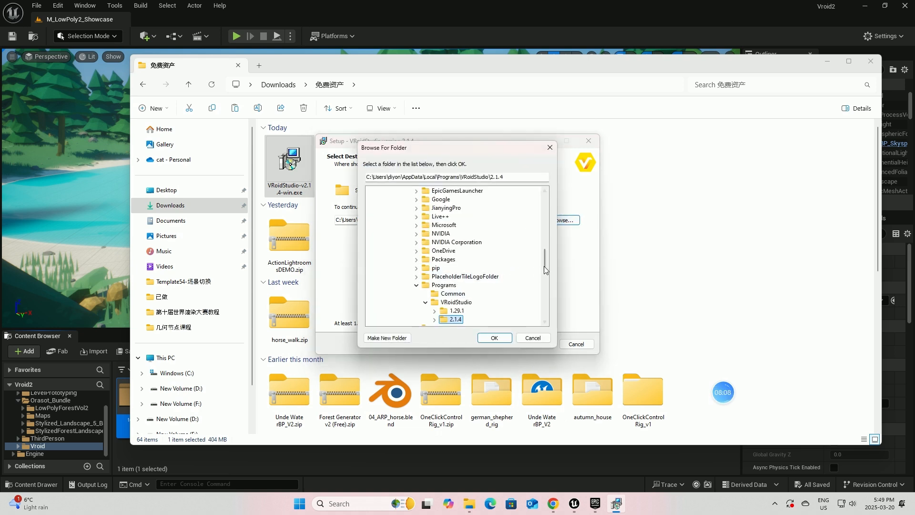
left_click_drag(546, 263, 538, 200)
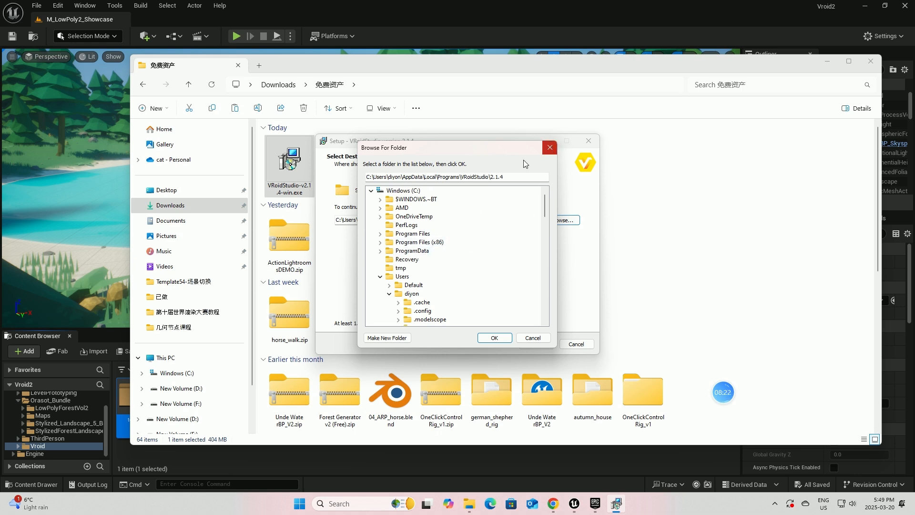
scroll(419, 298, "down", 1)
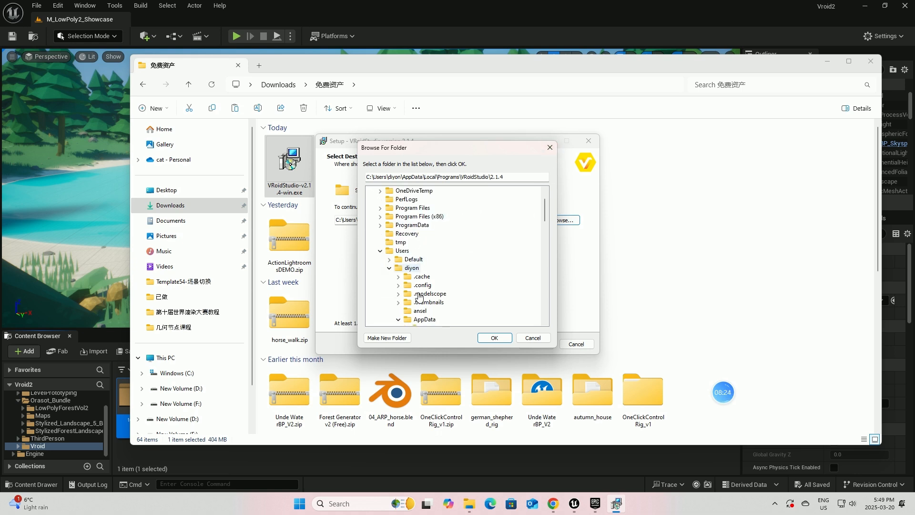
scroll(419, 297, "down", 5)
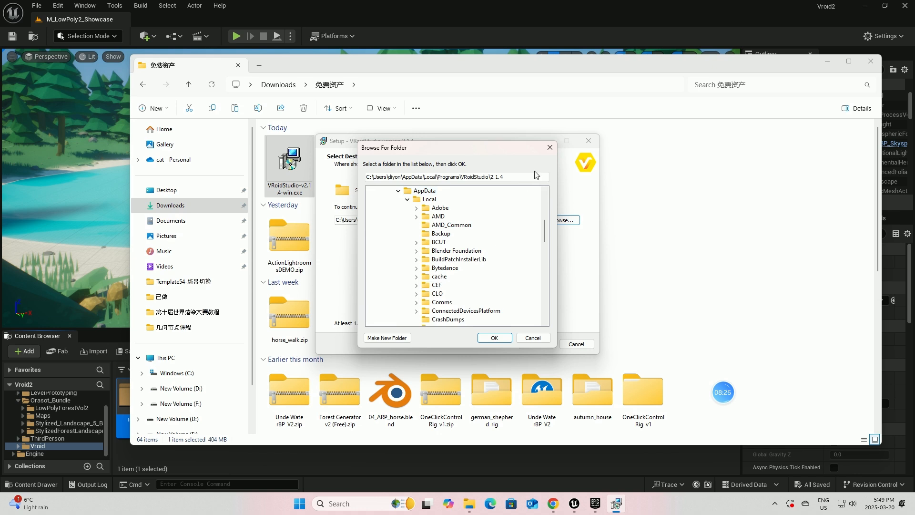
left_click(545, 150)
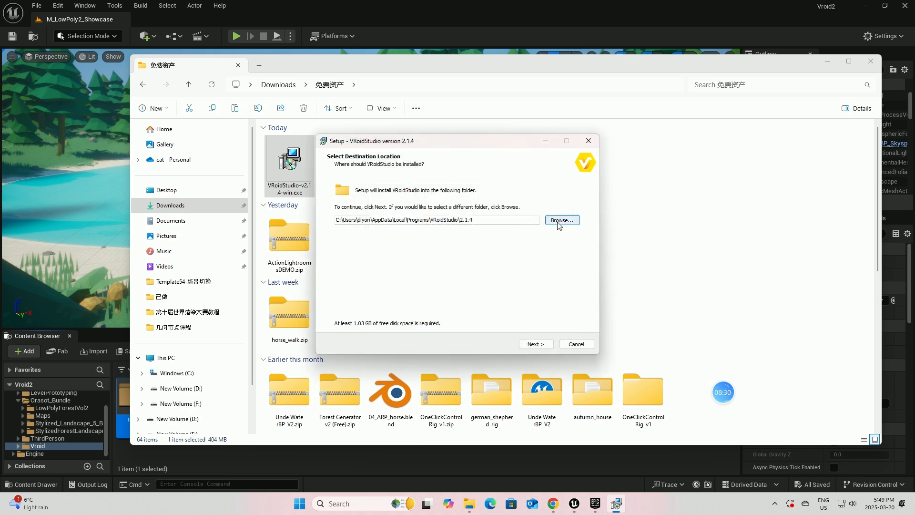
left_click(532, 343)
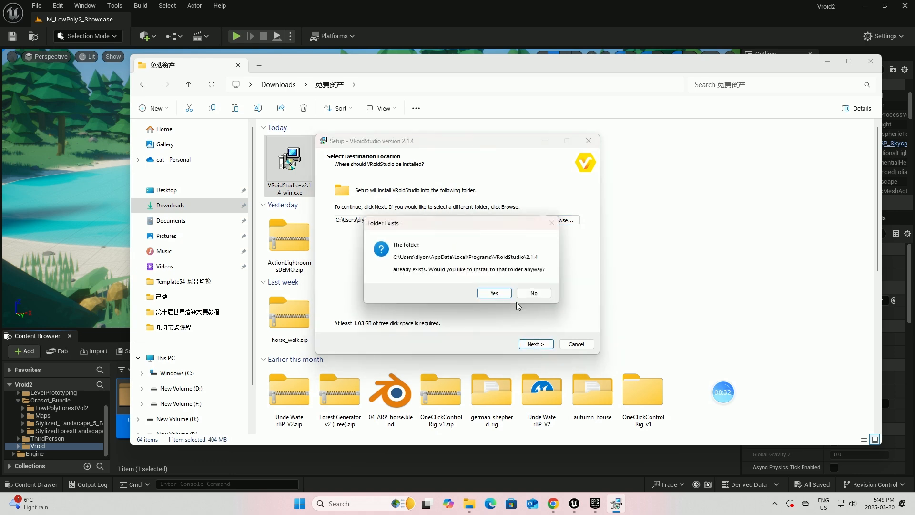
left_click(531, 292)
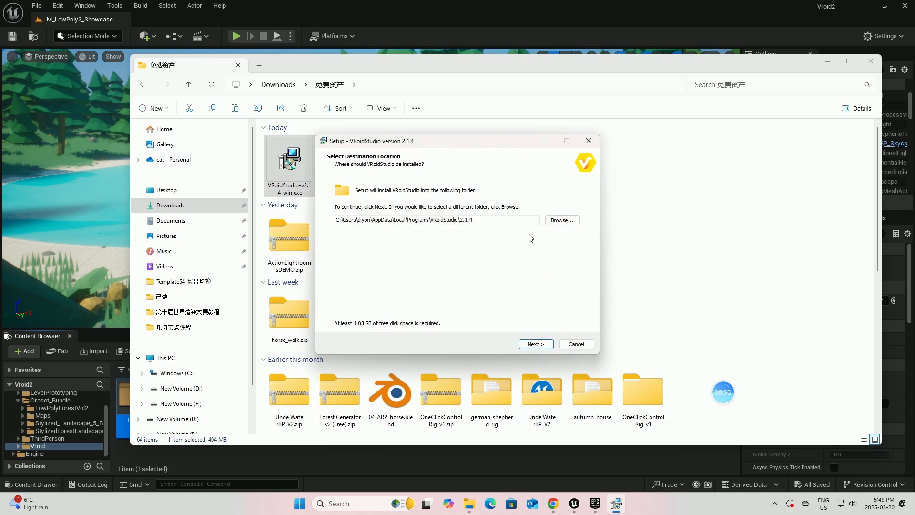
left_click(560, 220)
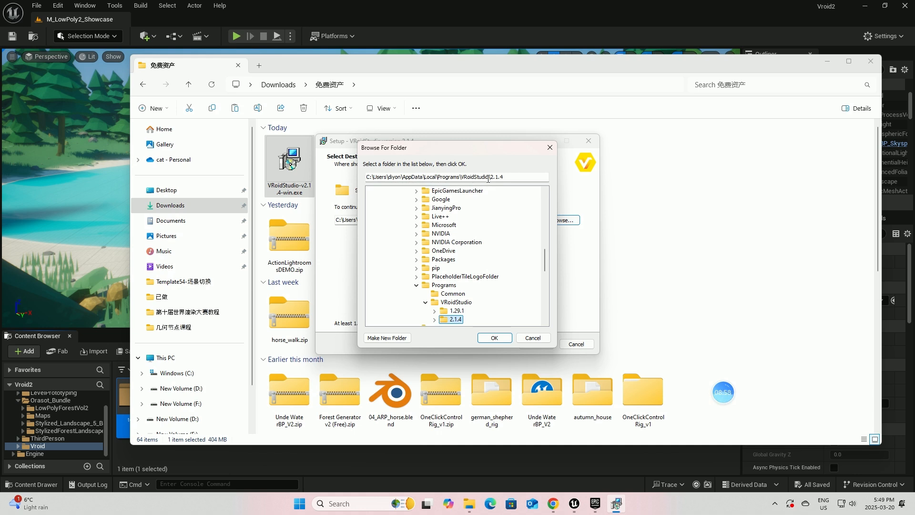
left_click(550, 148)
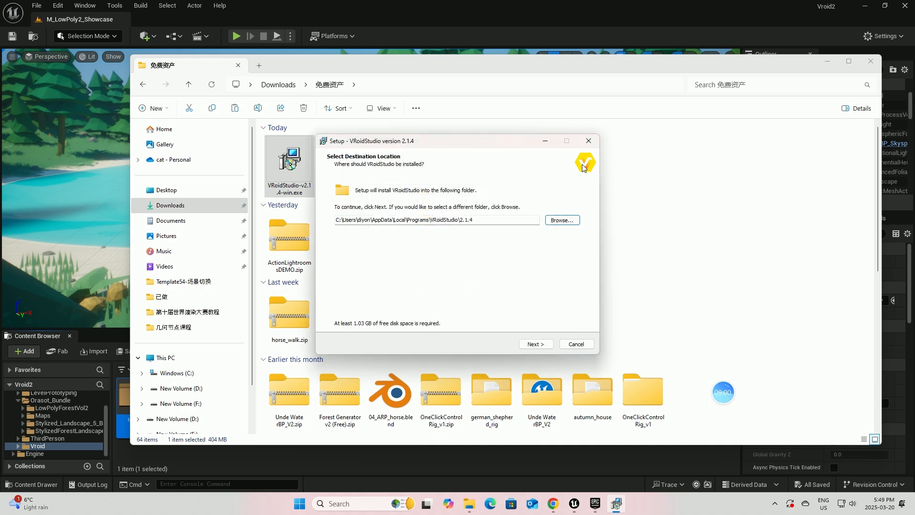
Exit the VRoidStudio setup without installing, and minimize File Explorer and Unreal Editor
left_click(589, 141)
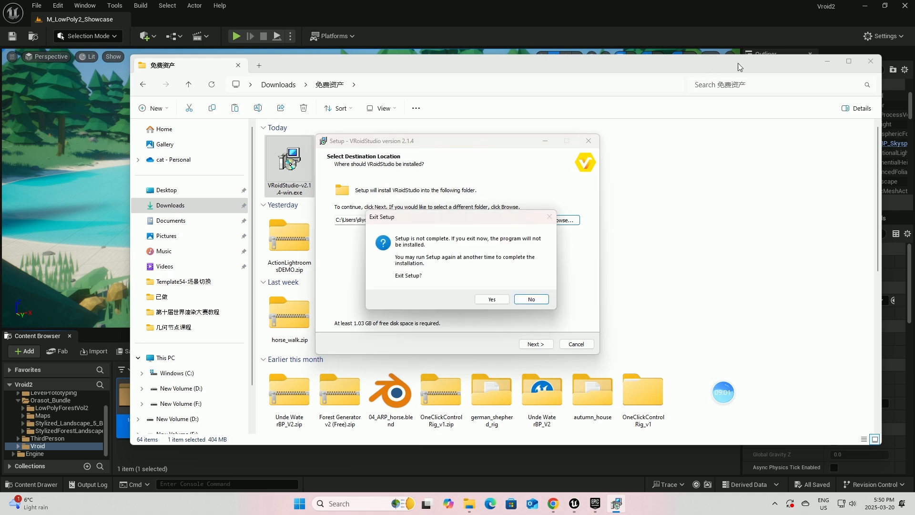
left_click(531, 299)
left_click(589, 141)
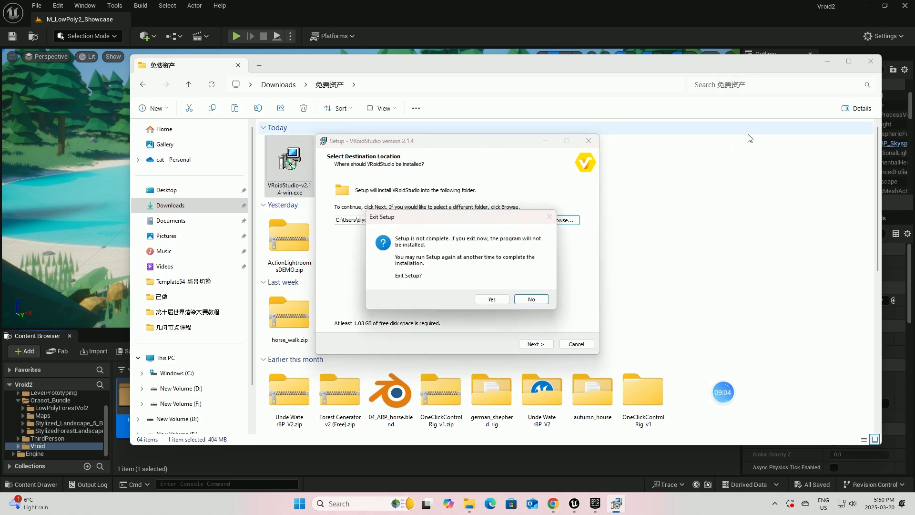
left_click(497, 300)
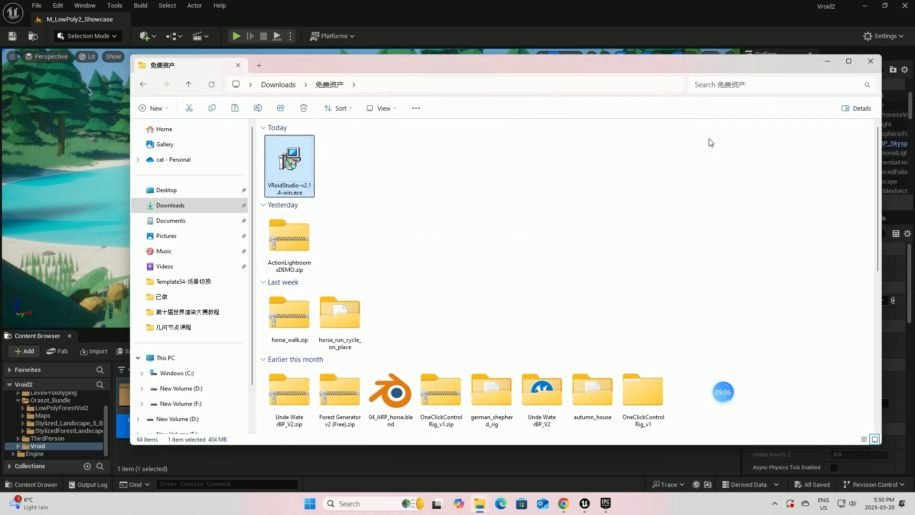
left_click(828, 61)
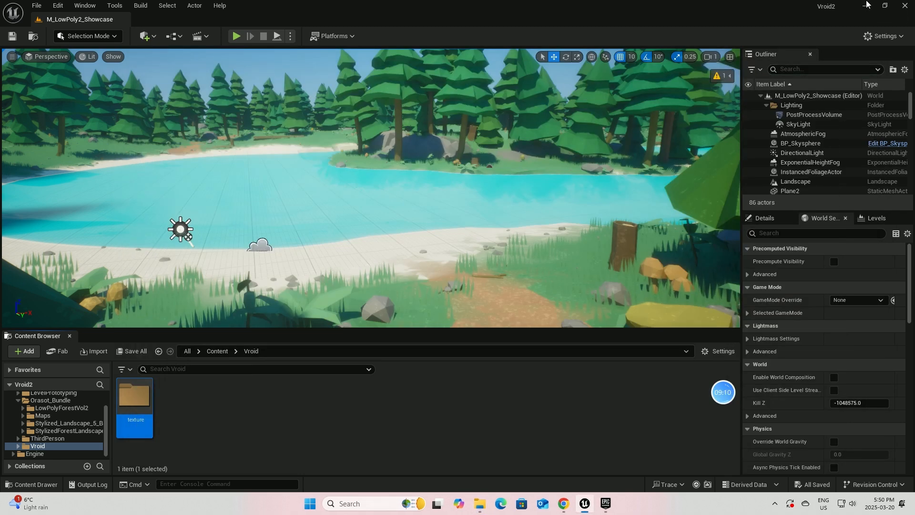
left_click(866, 4)
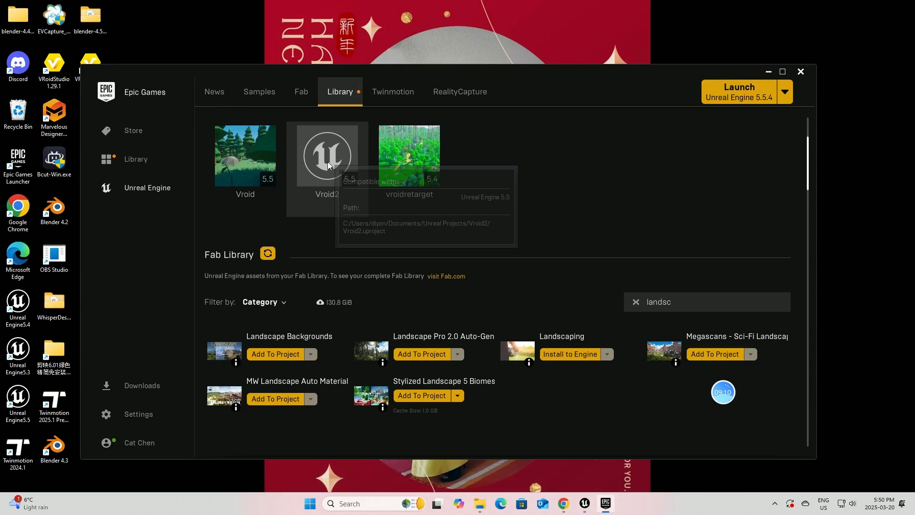
Minimize the Epic Games Launcher, browse the Program Files folder on drive C in File Explorer, and close that window
left_click(764, 71)
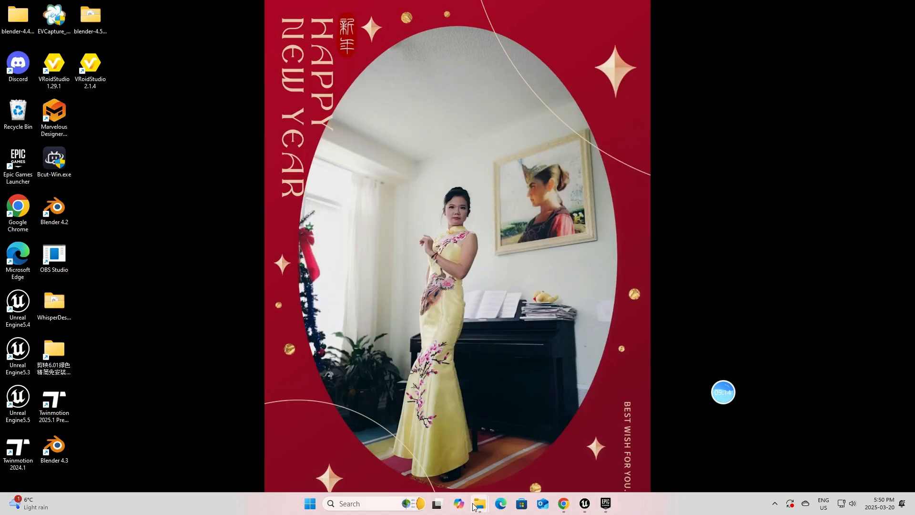
mouse_move(479, 505)
left_click(428, 453)
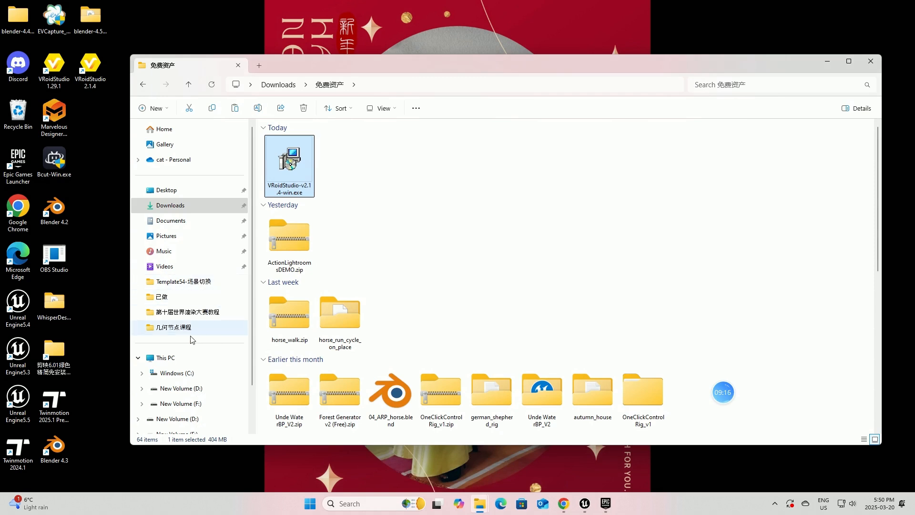
left_click(189, 376)
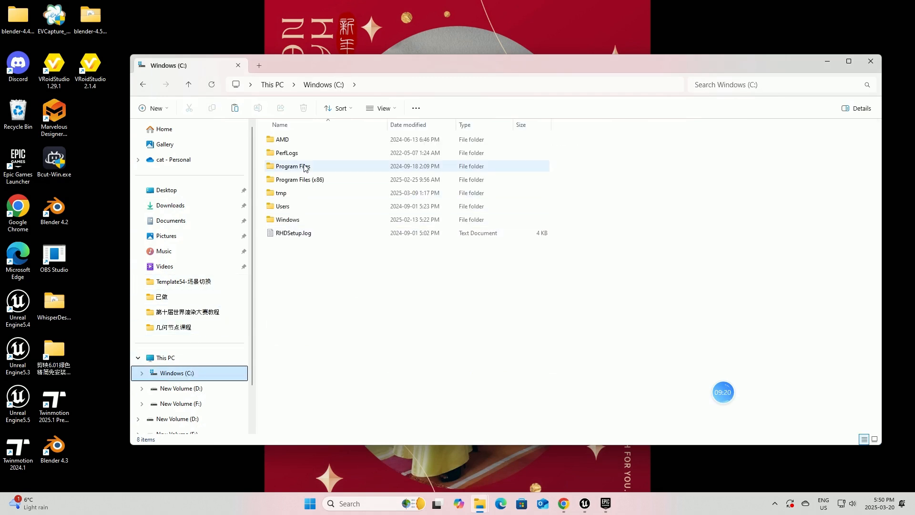
double_click(306, 167)
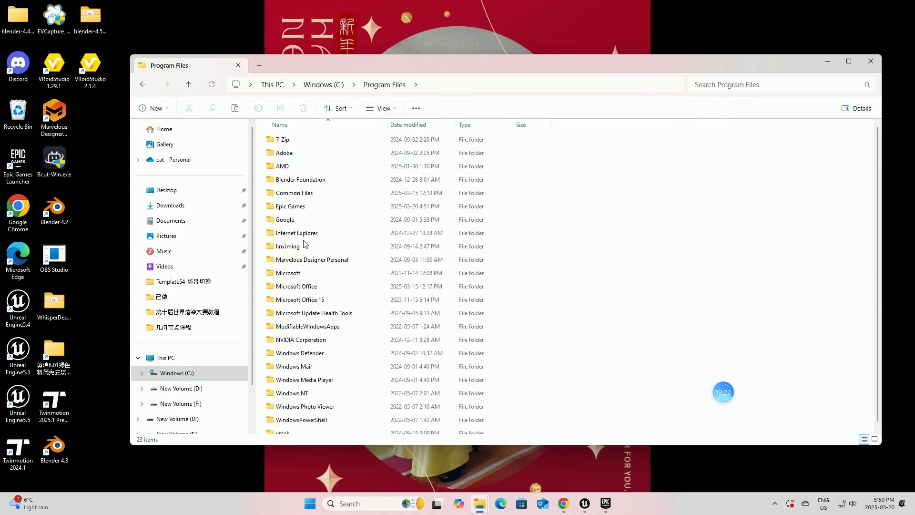
scroll(296, 376, "down", 1)
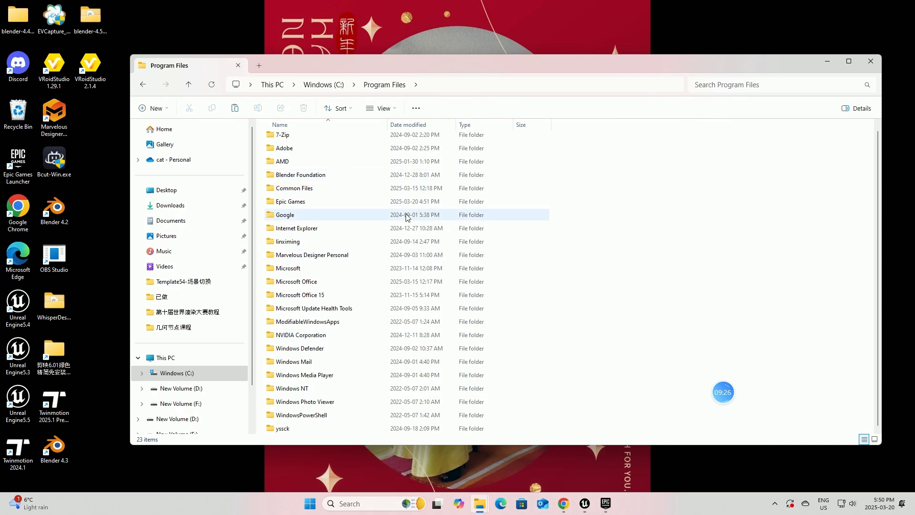
left_click(870, 61)
Launch VRoid Studio 2.1.4 and open the recently edited model for editing
double_click(92, 72)
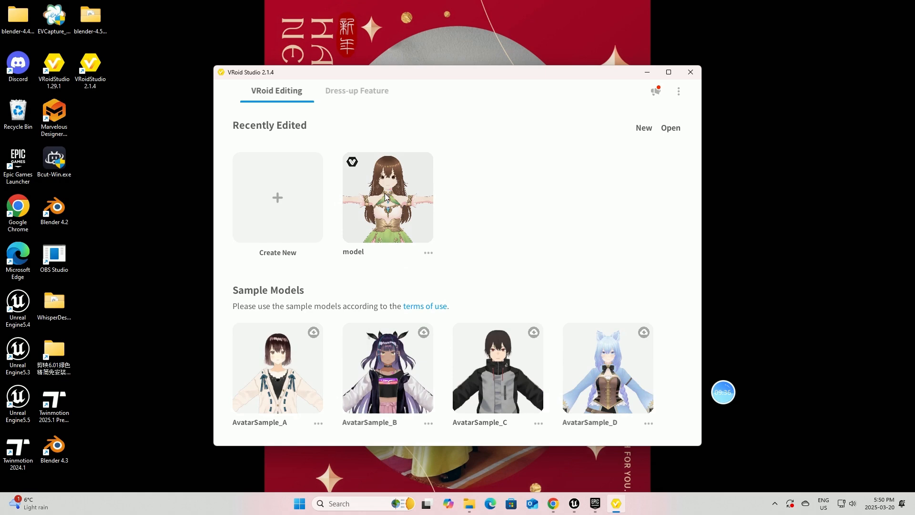
left_click(385, 197)
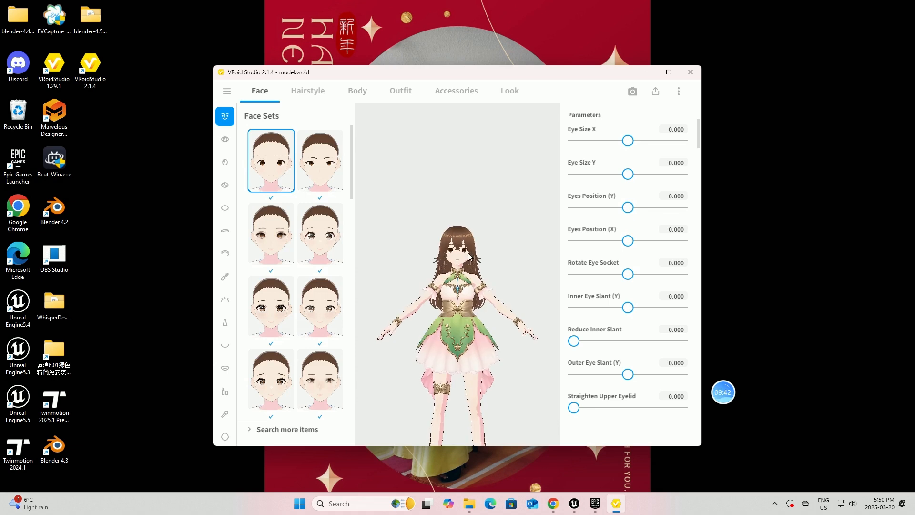
middle_click_drag(466, 257, 471, 185)
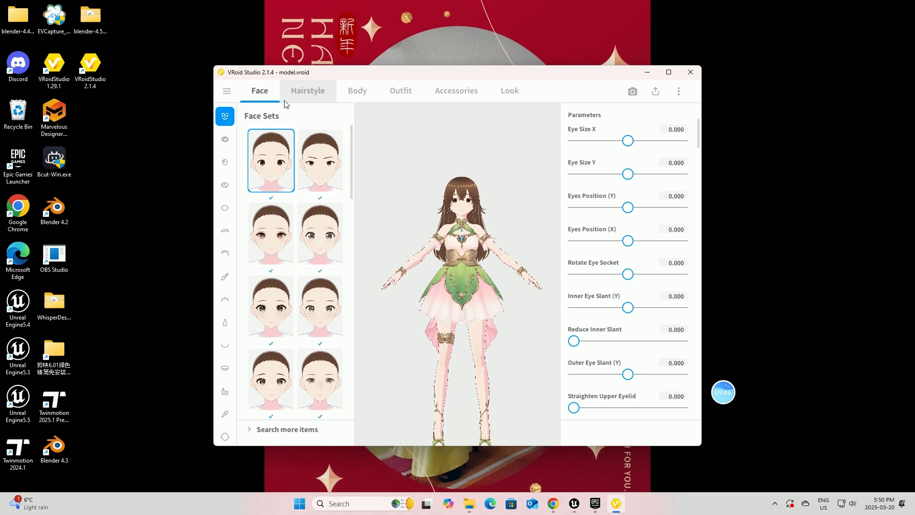
View the model's Hairstyle, Body, Outfit, Accessories and Look settings
left_click(310, 93)
left_click(362, 88)
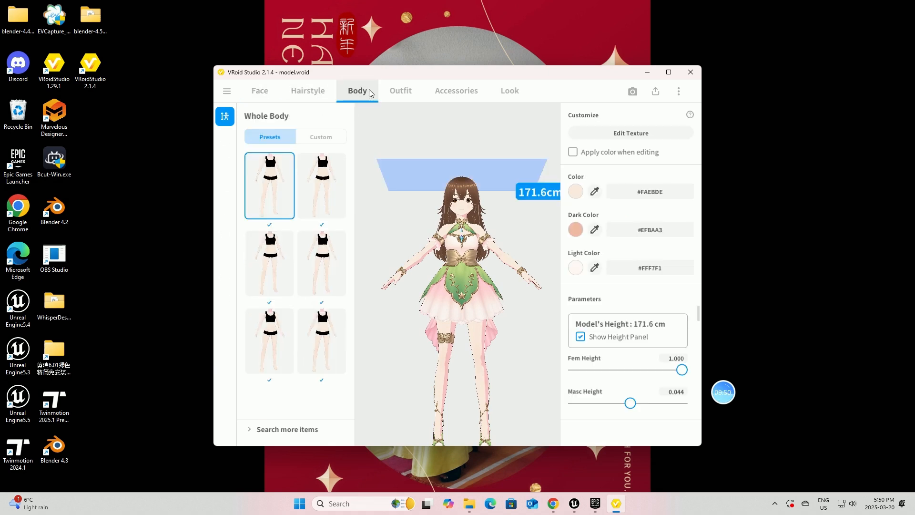
left_click(406, 94)
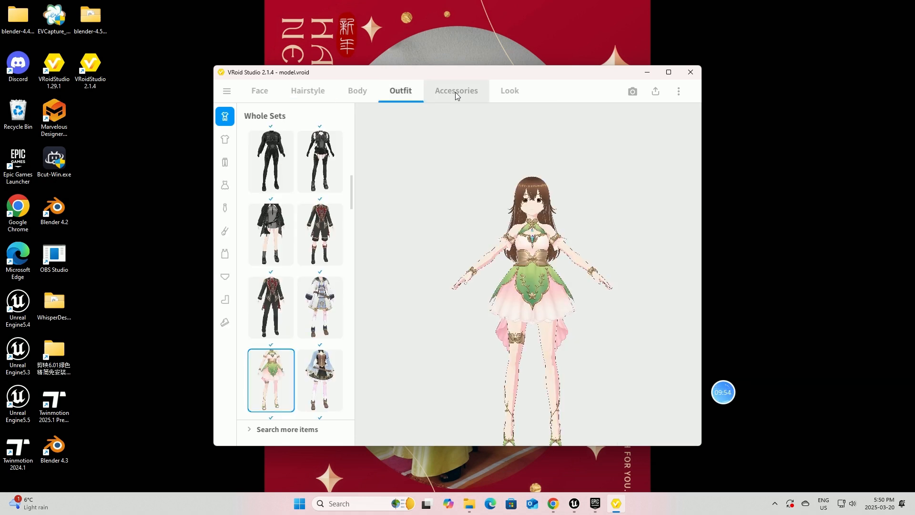
left_click(455, 93)
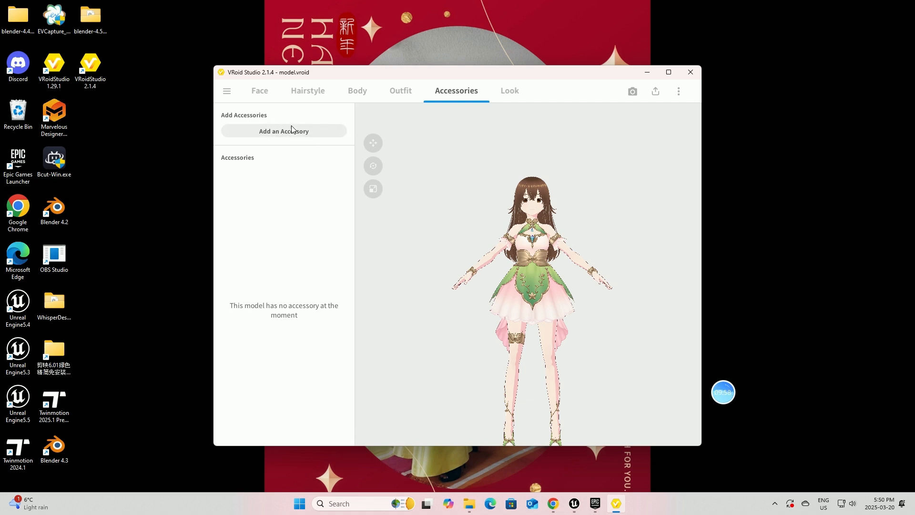
left_click(514, 91)
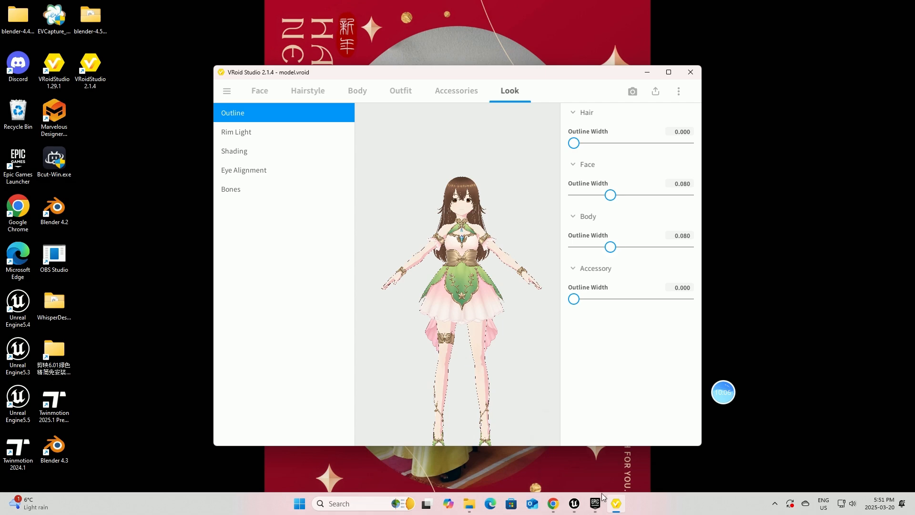
Switch to Chrome and view the Bilibili channel's collection list down to the Vroid人物建模 collection
left_click(552, 503)
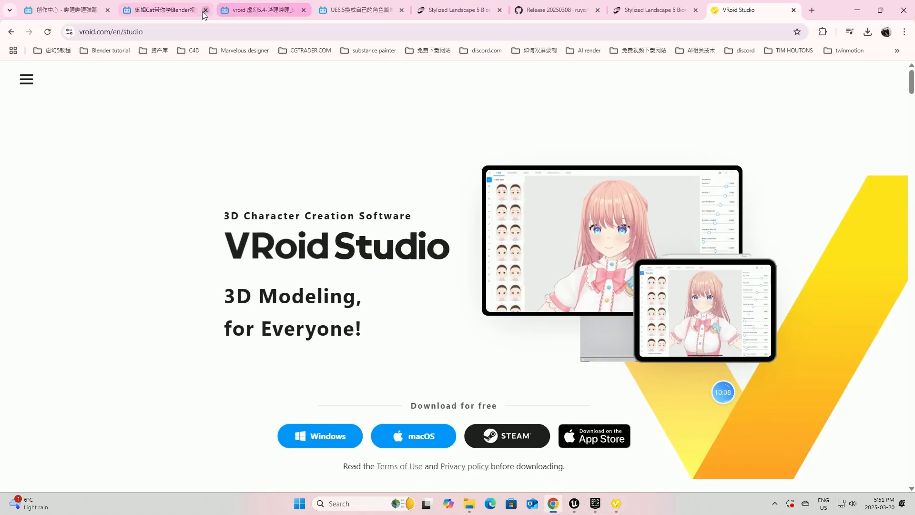
left_click(177, 13)
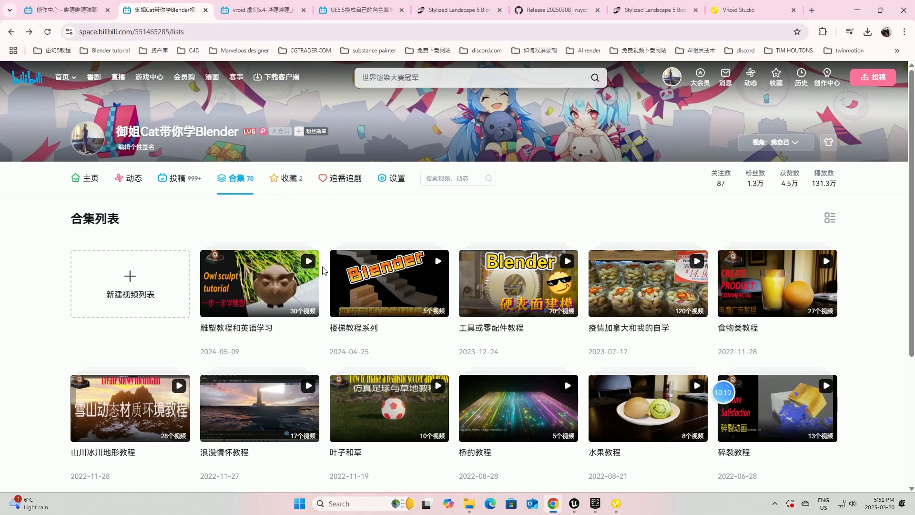
scroll(322, 270, "down", 4)
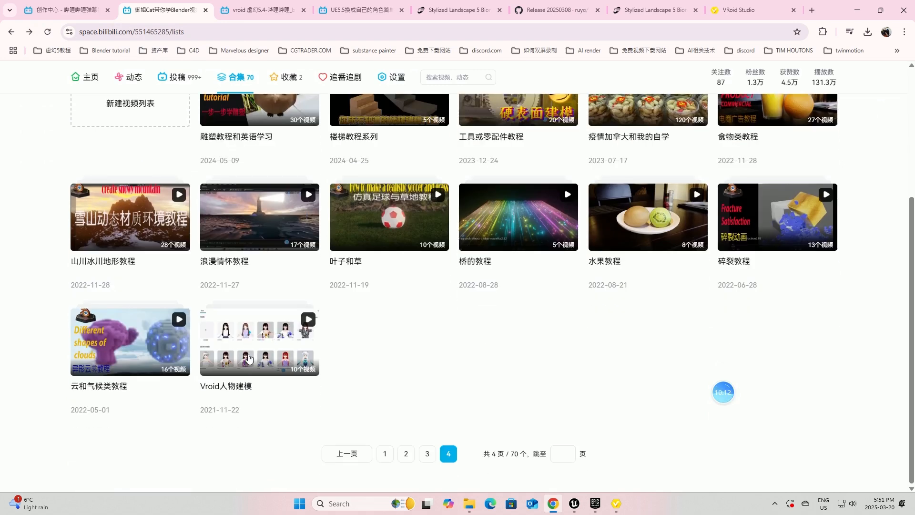
Return to VRoid Studio, view its additional options, and close the program
left_click(616, 503)
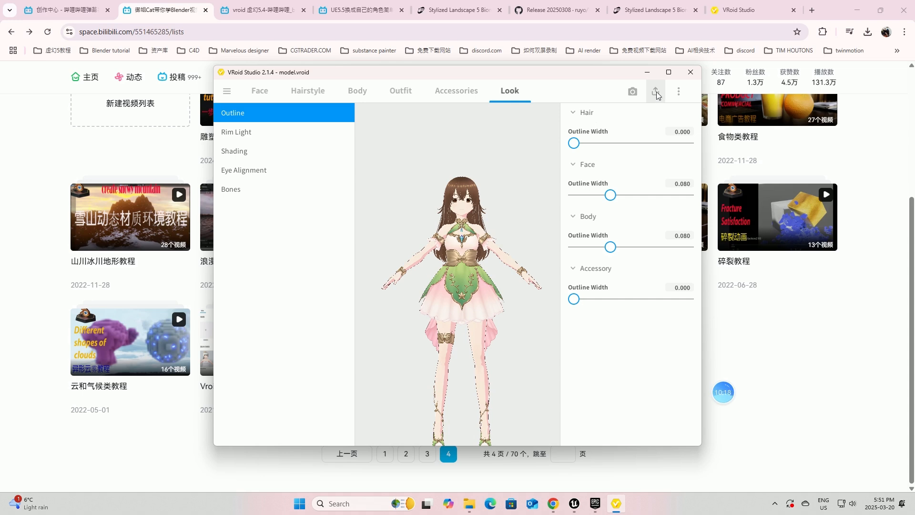
left_click(678, 91)
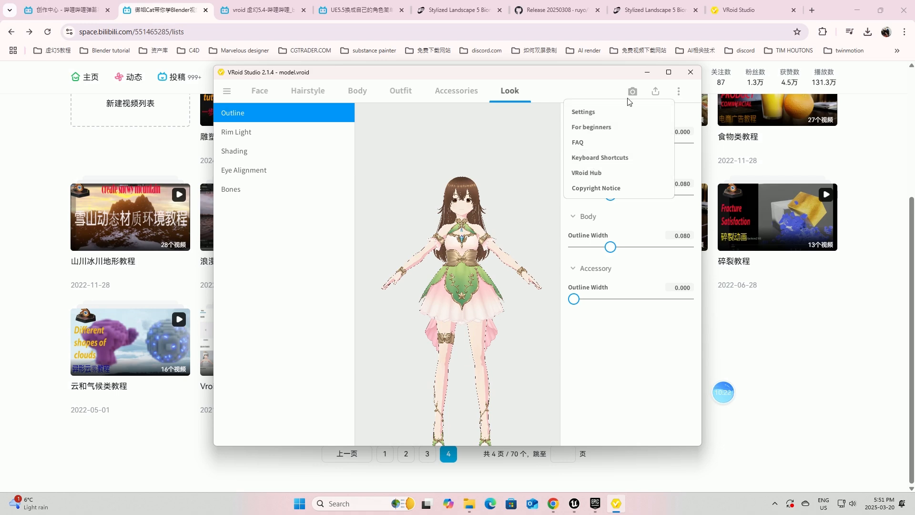
left_click(690, 73)
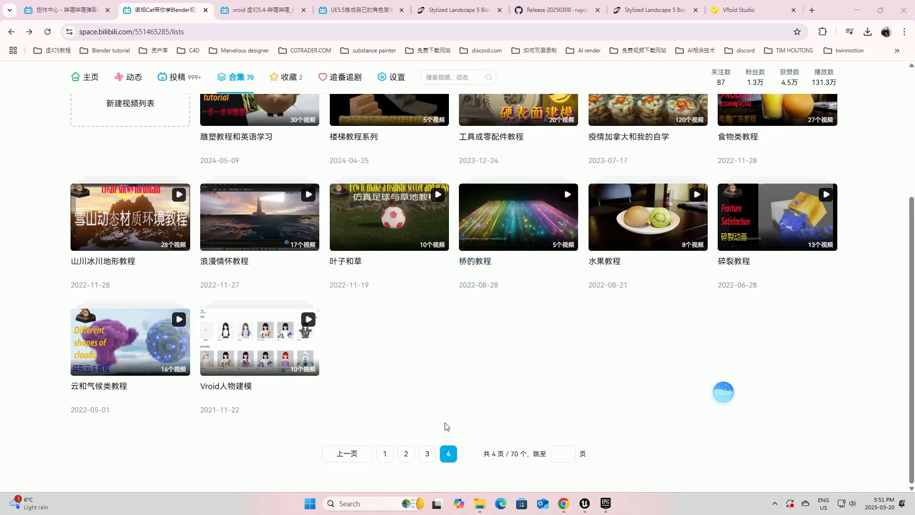
Switch to File Explorer and open the 场景切换2 folder in Downloads
left_click(478, 505)
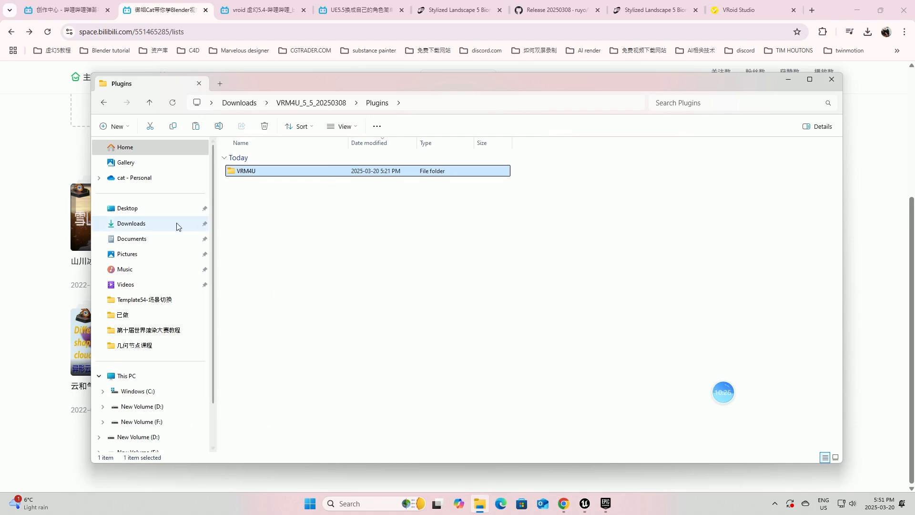
left_click(140, 229)
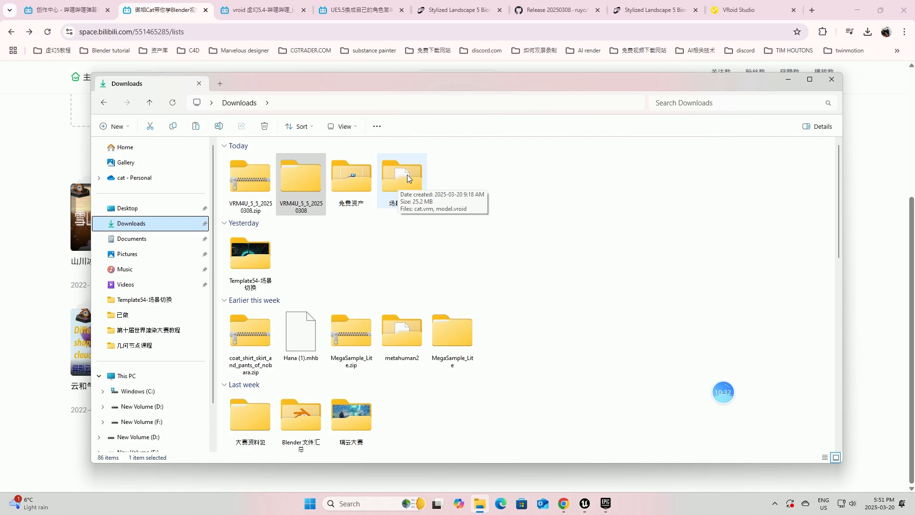
left_click(388, 189)
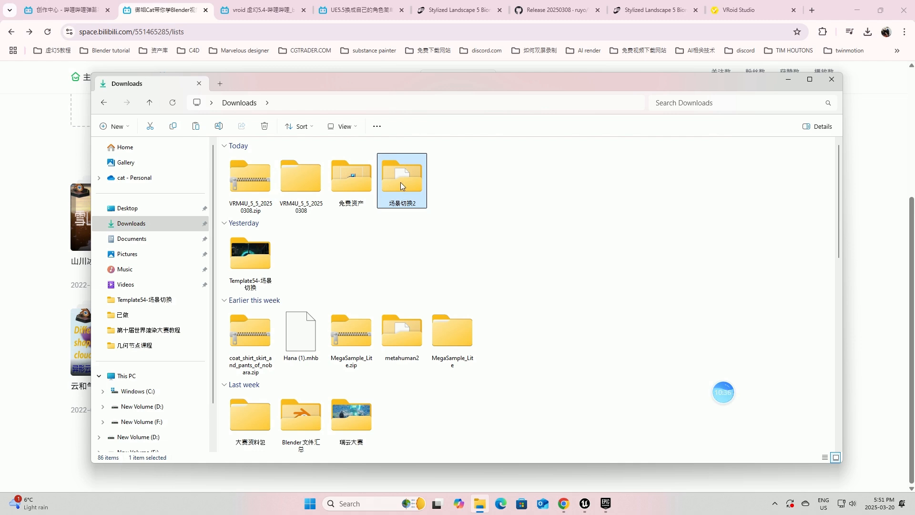
double_click(390, 187)
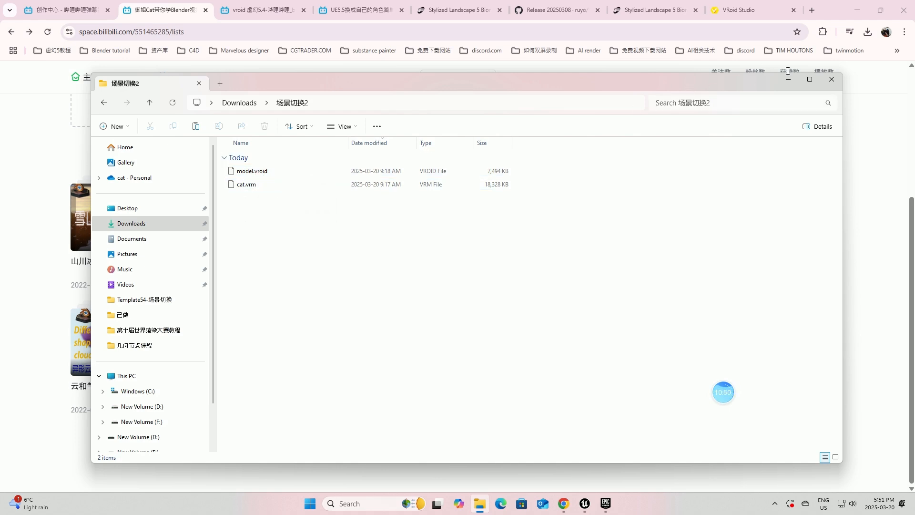
Try to import cat.vrm from File Explorer into the Vroid content folder in Unreal Editor, and minimize File Explorer
left_click(584, 502)
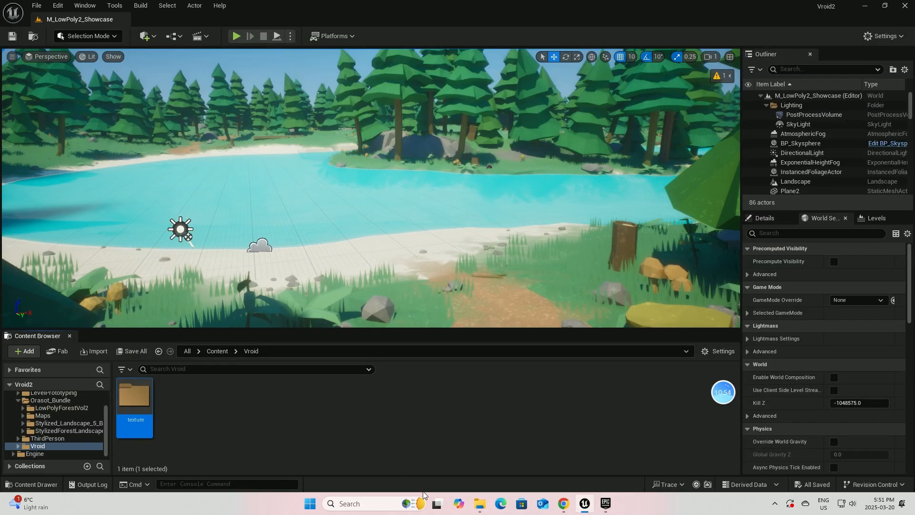
left_click(480, 503)
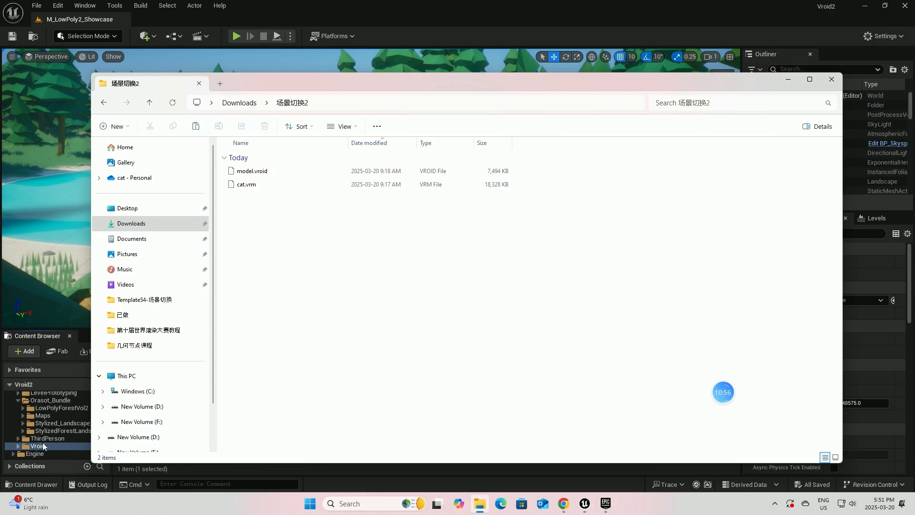
left_click_drag(373, 87, 679, 79)
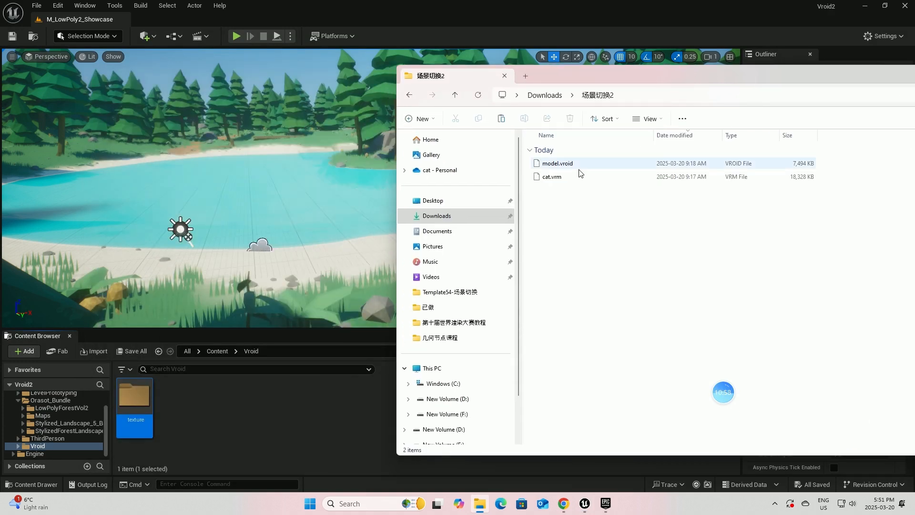
left_click_drag(553, 176, 284, 402)
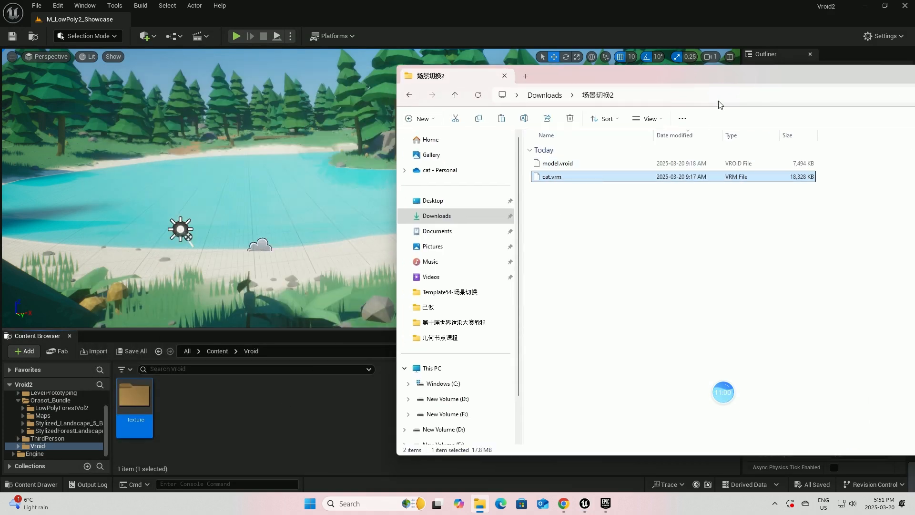
left_click_drag(762, 77, 557, 72)
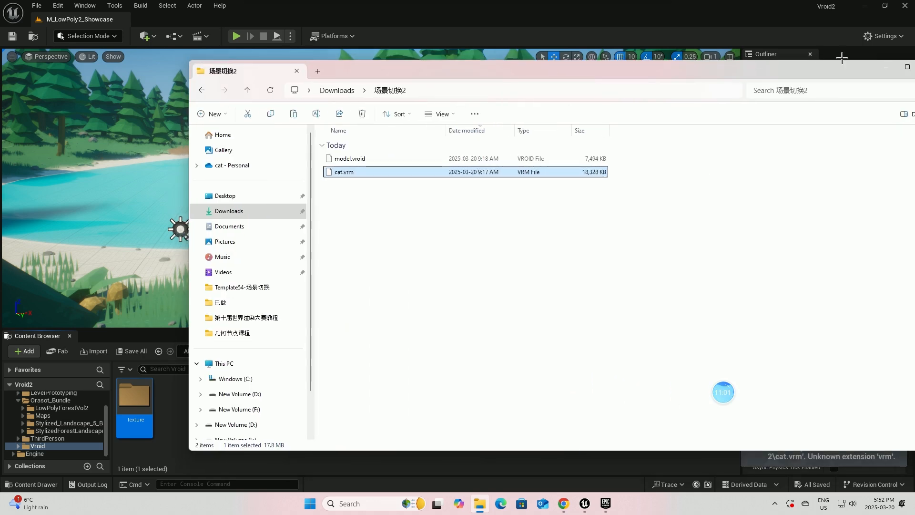
left_click(884, 68)
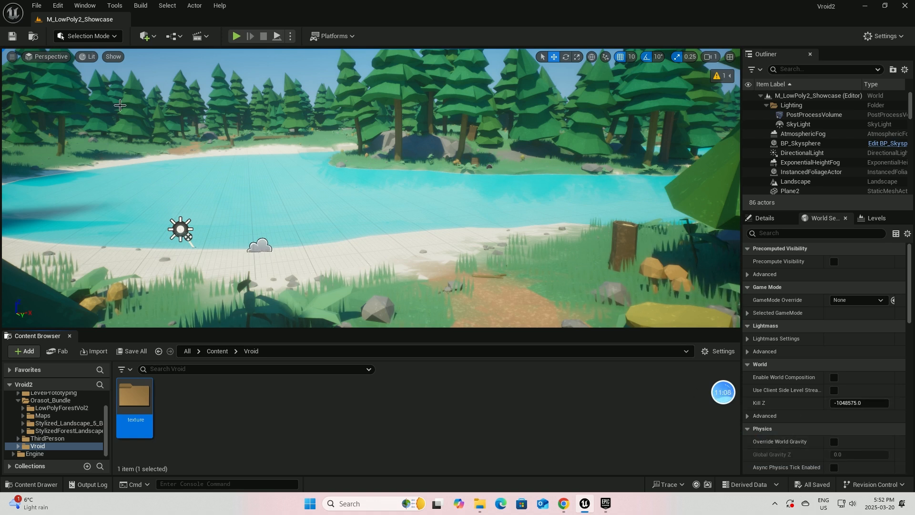
Search the project's plugins for vrm and enable the VRM4U plugin
left_click(58, 6)
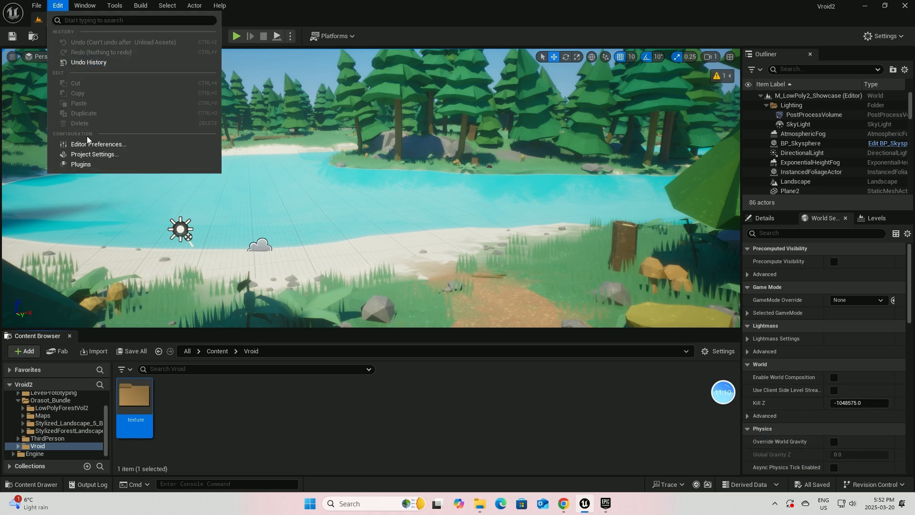
left_click(87, 165)
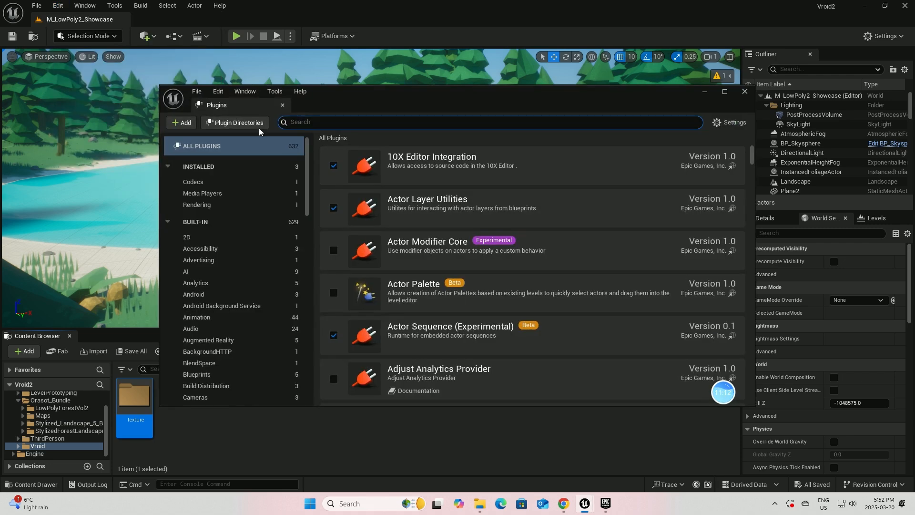
left_click(296, 123)
type("v")
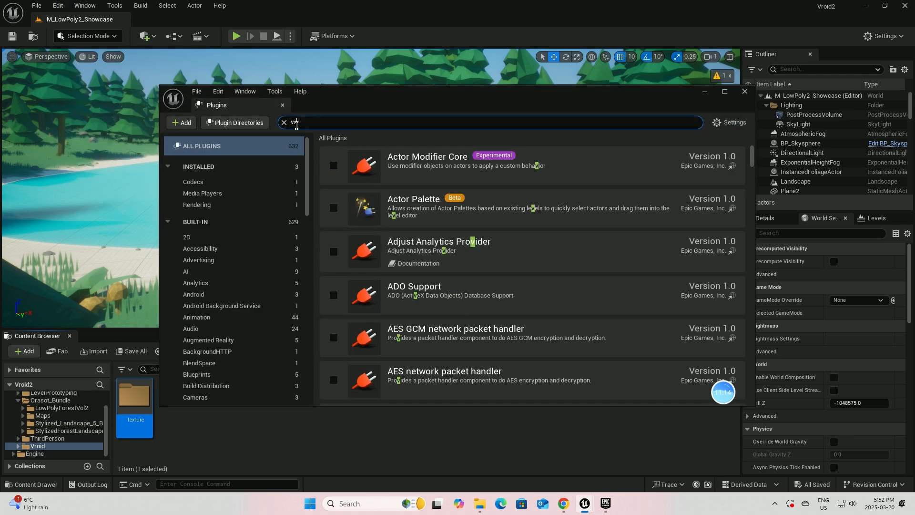
type("rm")
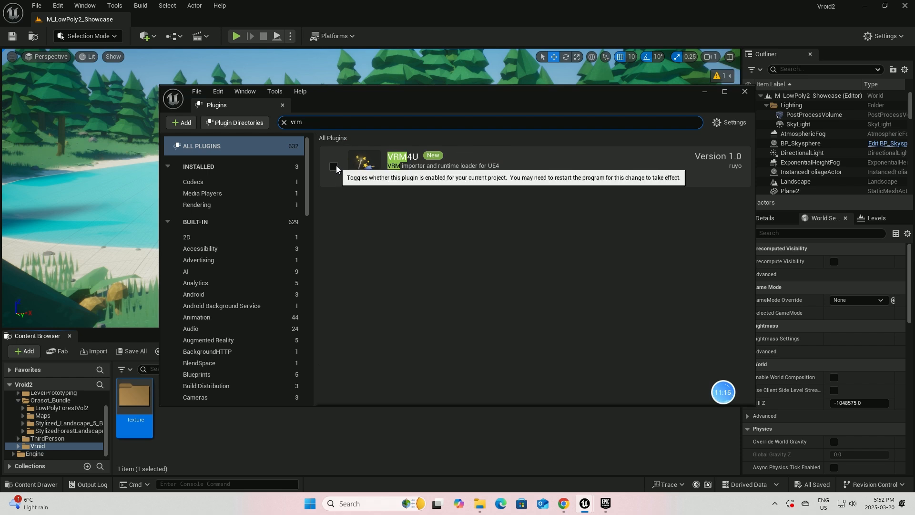
left_click(334, 167)
Restart Unreal Editor to apply the plugin change and close the reopened Plugins window
mouse_move(734, 386)
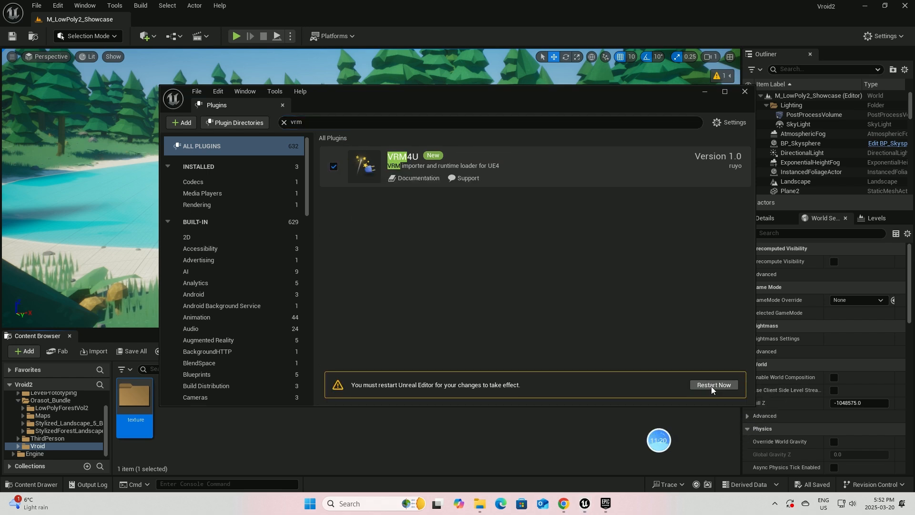
left_click(713, 384)
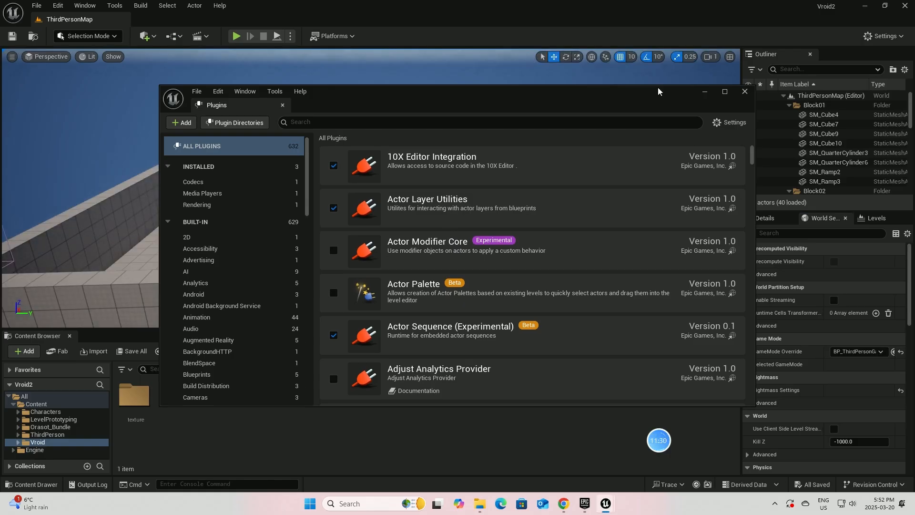
left_click(746, 91)
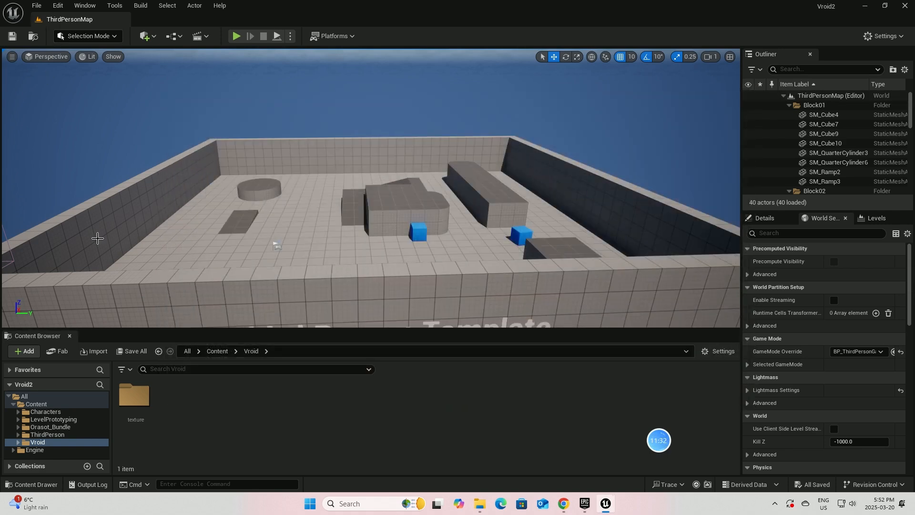
Open the M_LowPoly2_Showcase level from the Maps folder of Orasot_Bundle
left_click(51, 426)
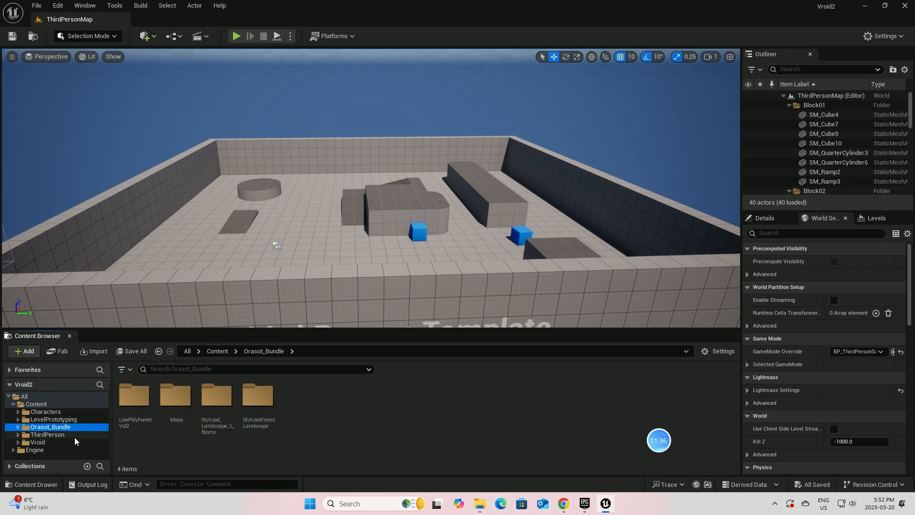
double_click(181, 400)
double_click(548, 400)
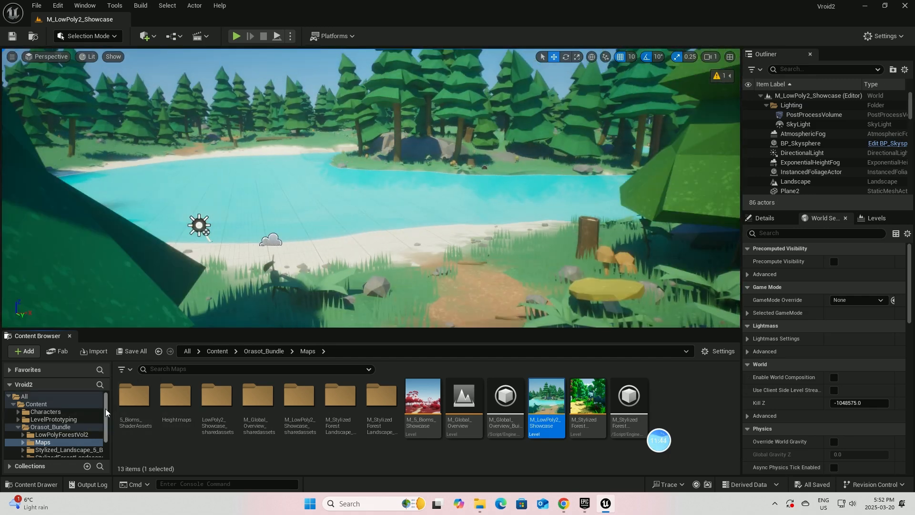
Import cat.vrm from File Explorer into the Vroid content folder with the default VRM import options, and minimize File Explorer
scroll(105, 411, "down", 3)
left_click(79, 443)
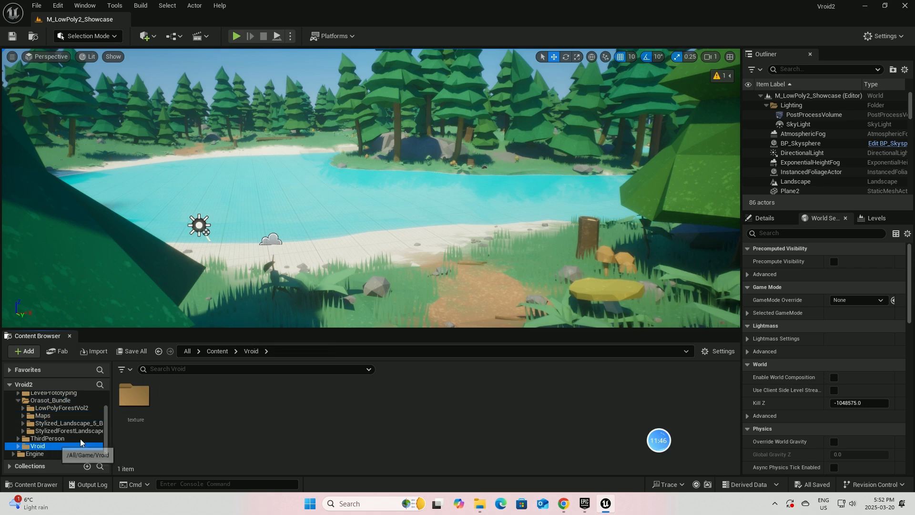
left_click(479, 503)
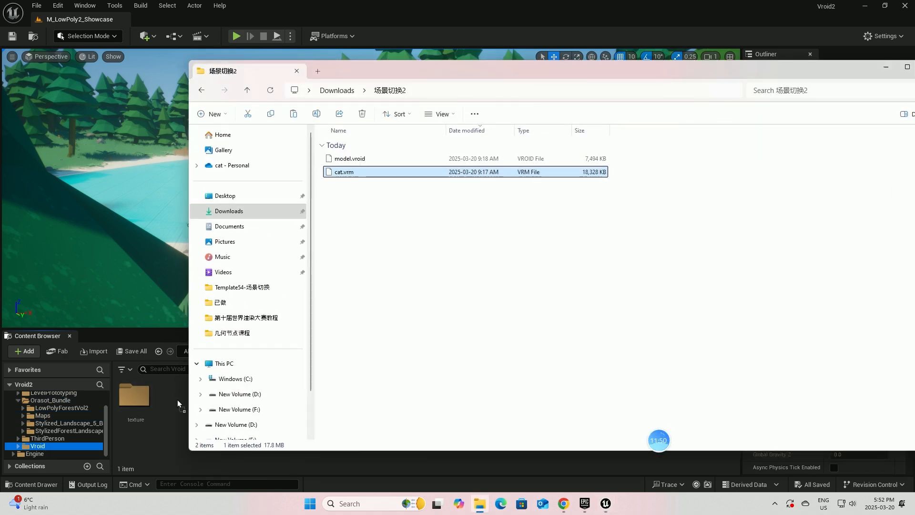
left_click_drag(803, 67, 690, 89)
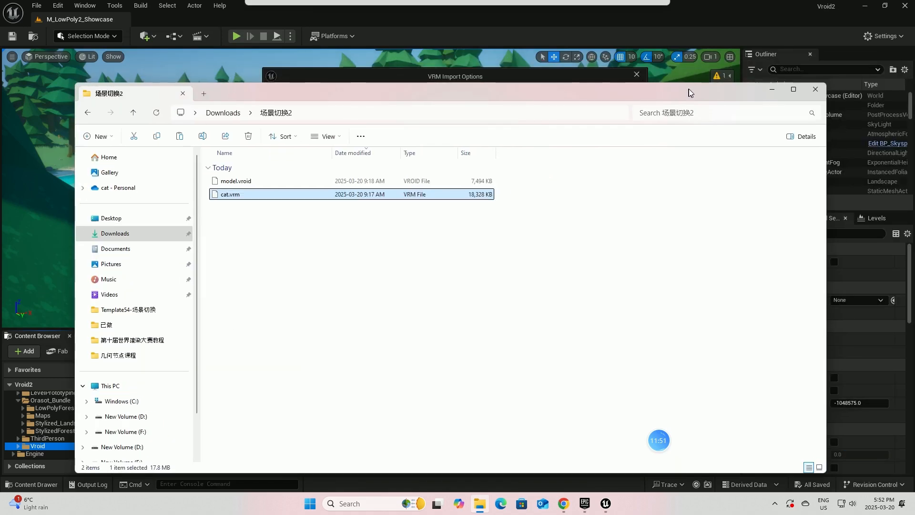
left_click(773, 88)
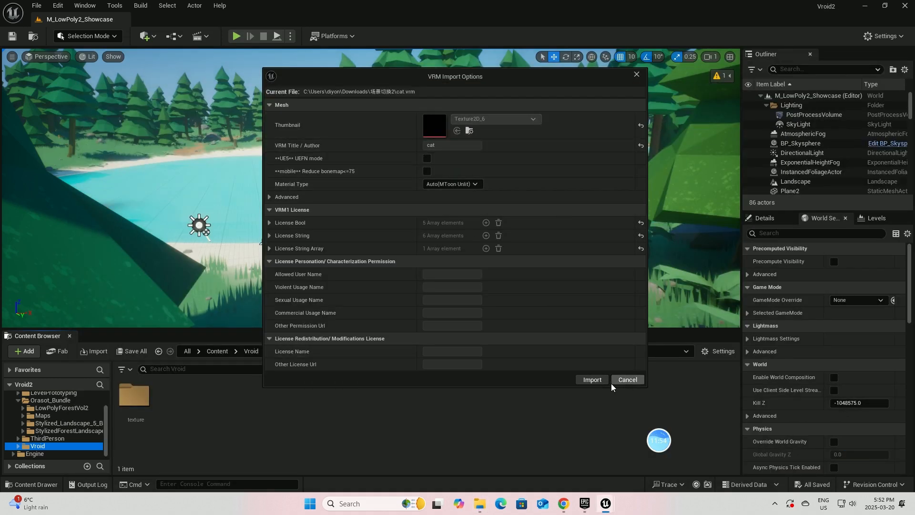
left_click(596, 382)
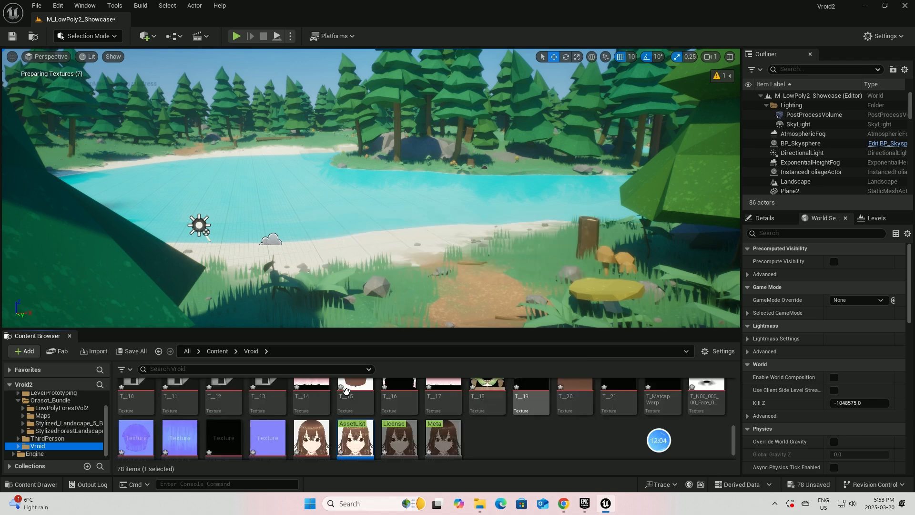
Move all the imported M_N00 material instances from the Vroid folder into its texture subfolder
scroll(533, 415, "down", 8)
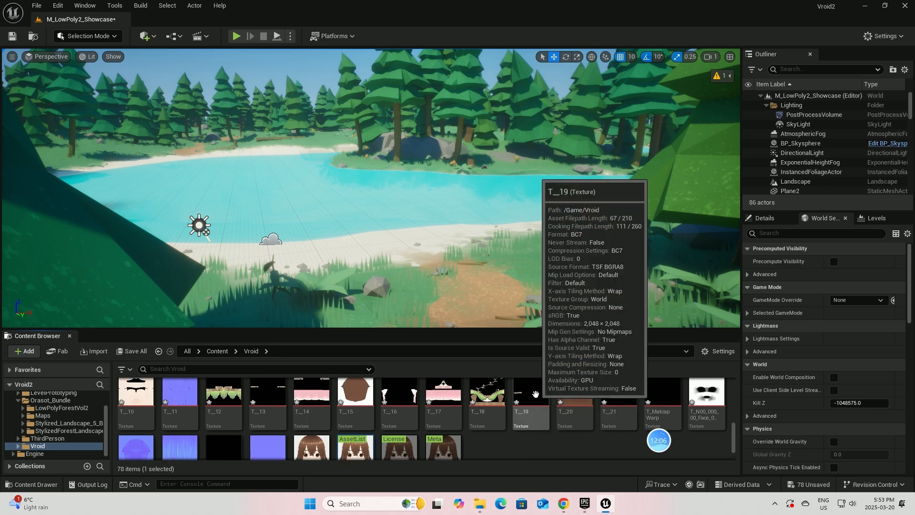
scroll(535, 393, "up", 8)
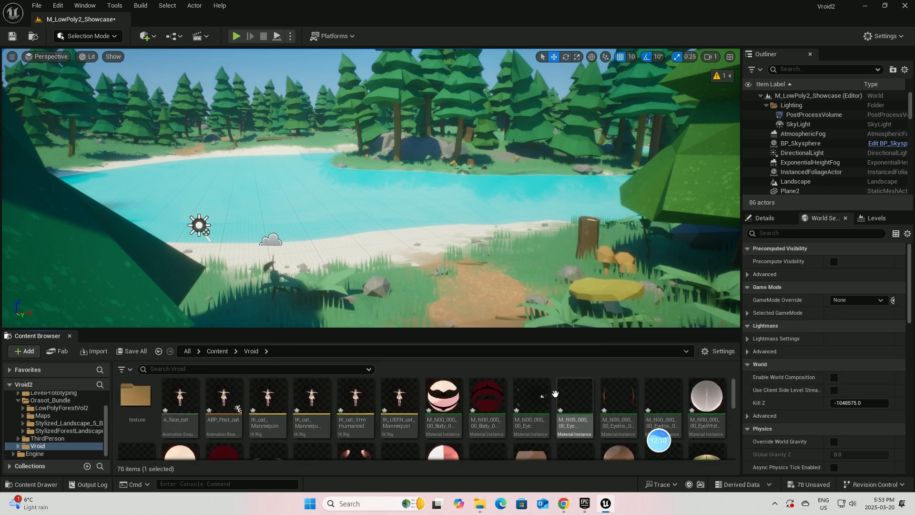
left_click(444, 398)
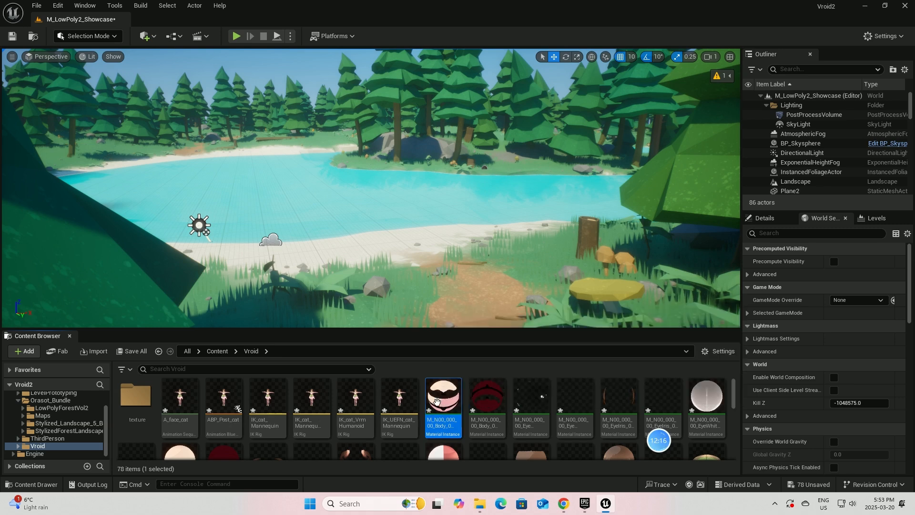
scroll(522, 405, "down", 5)
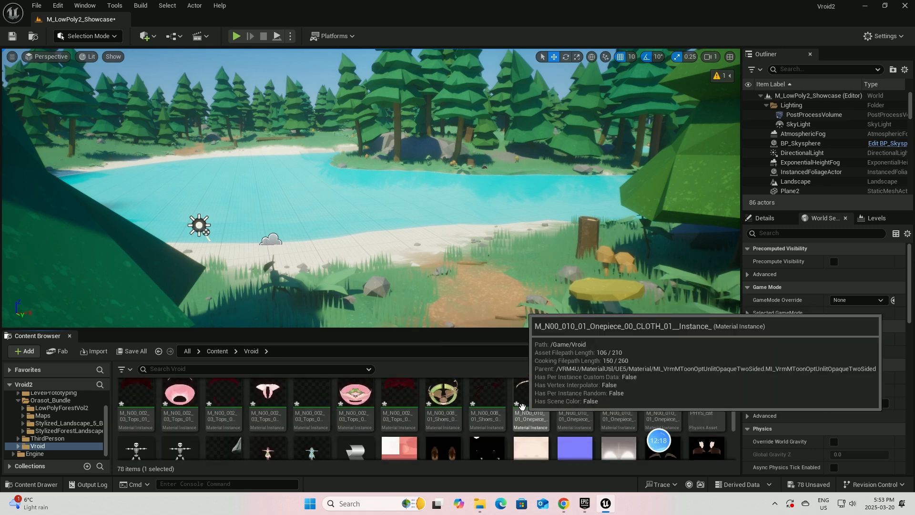
left_click(667, 395, "shift")
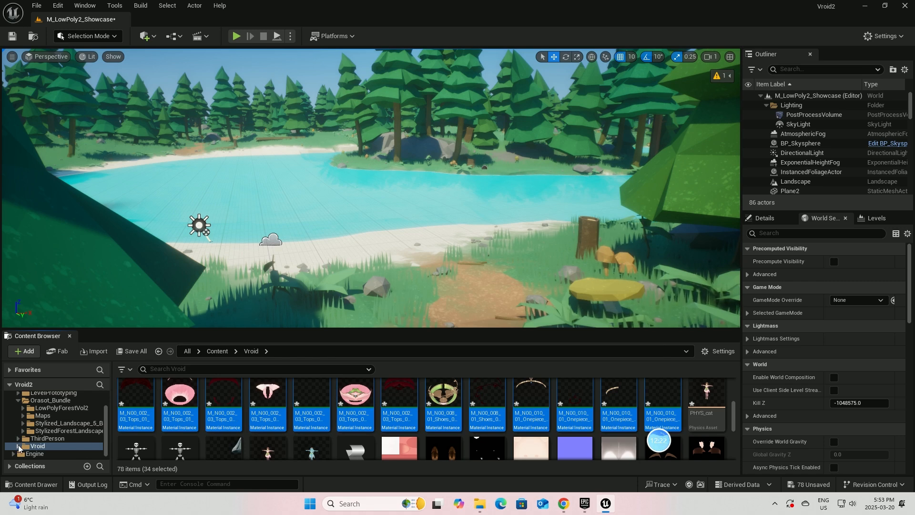
left_click(18, 446)
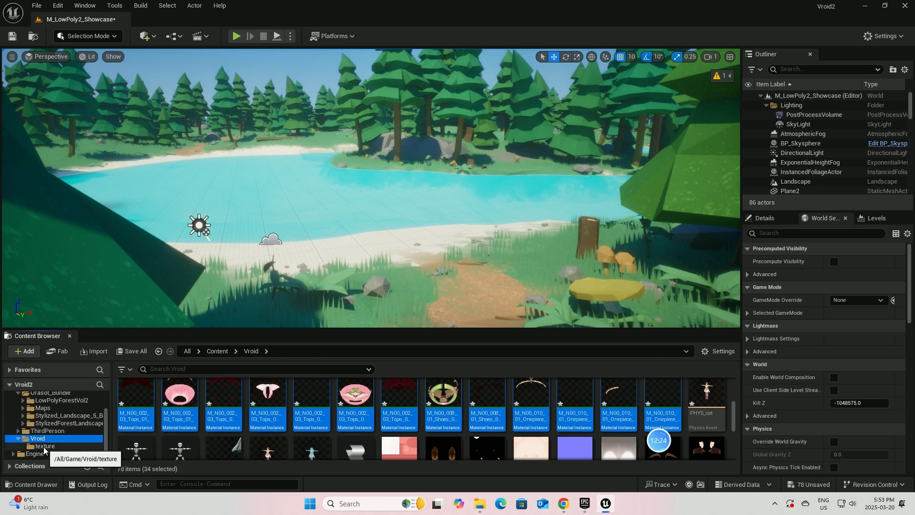
left_click_drag(136, 410, 51, 447)
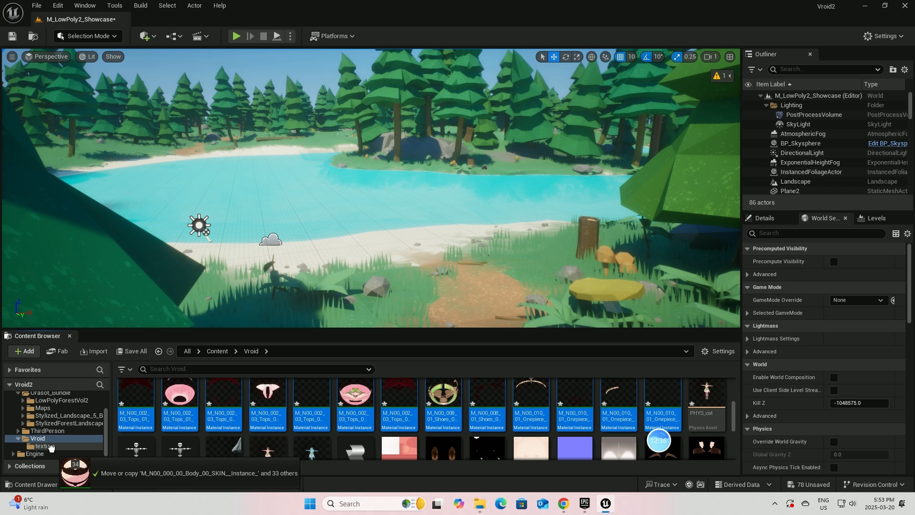
left_click_drag(52, 446, 51, 447)
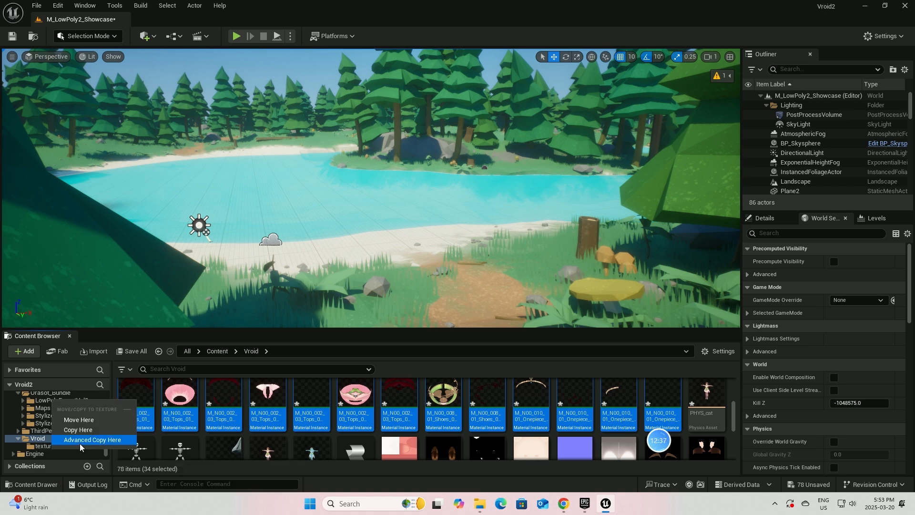
left_click(90, 421)
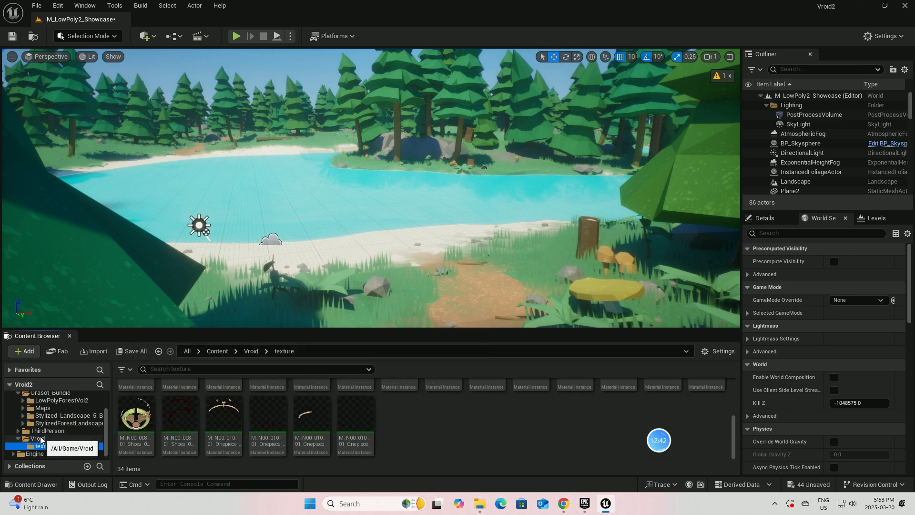
Move SP_cat, all the imported textures, and the asset list, License and Meta assets from the Vroid folder into its texture subfolder
scroll(429, 410, "up", 5)
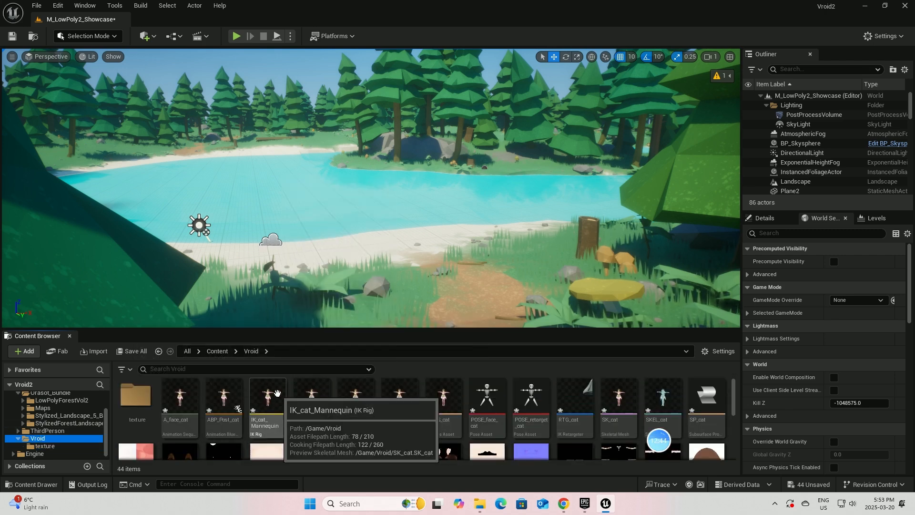
left_click(707, 398)
scroll(707, 398, "down", 1)
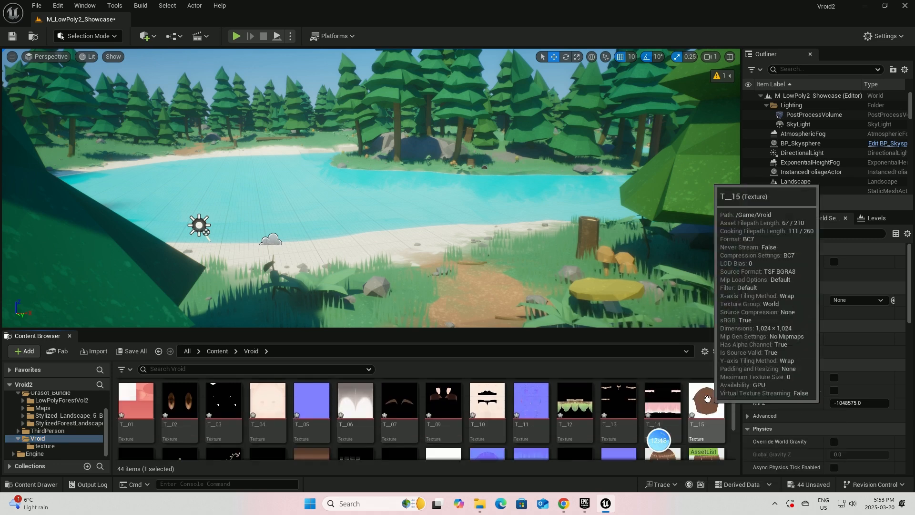
scroll(706, 398, "up", 1)
scroll(706, 398, "down", 5)
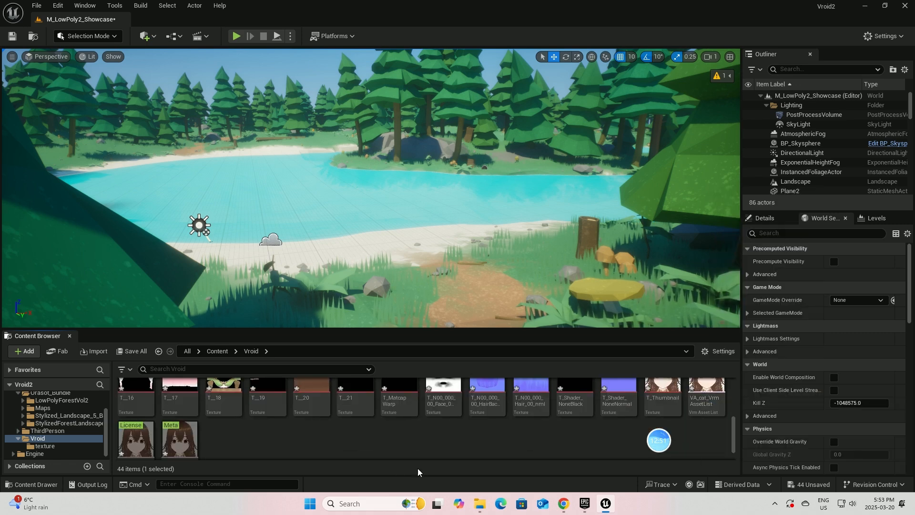
left_click(181, 445, "shift")
left_click_drag(156, 411, 53, 447)
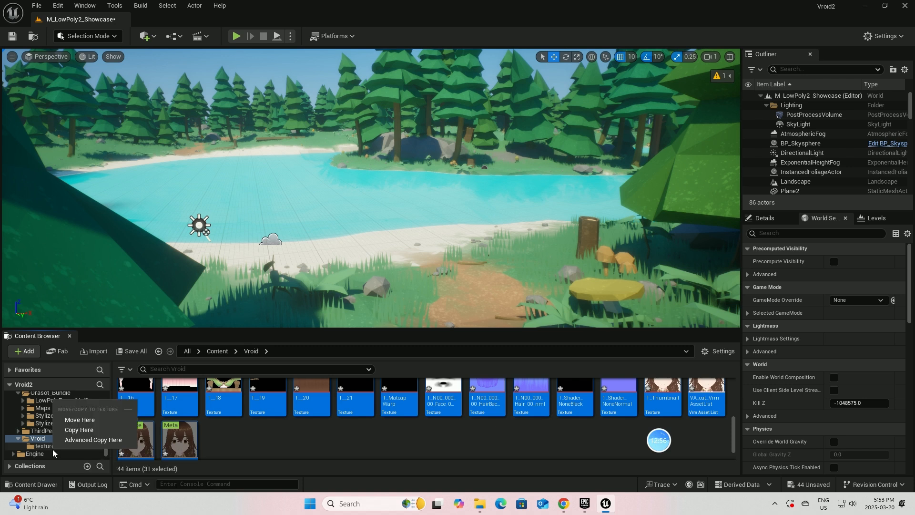
left_click(85, 420)
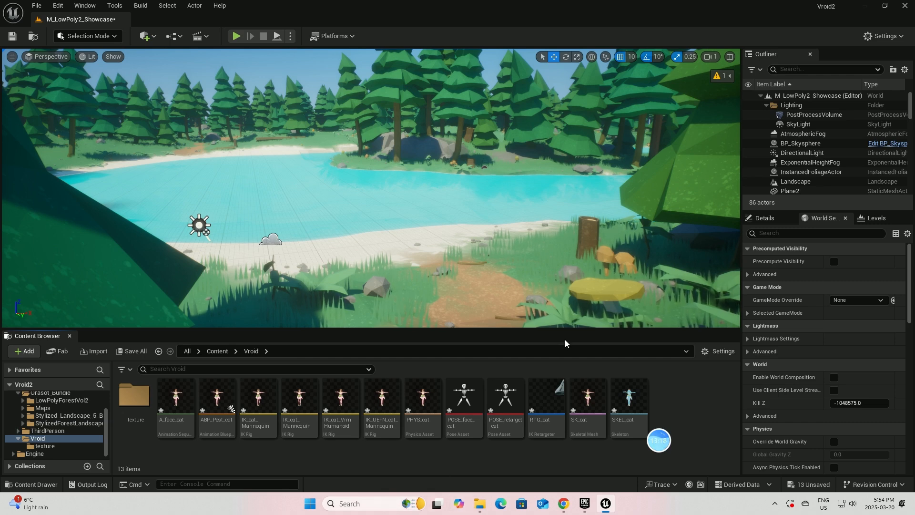
left_click(588, 399)
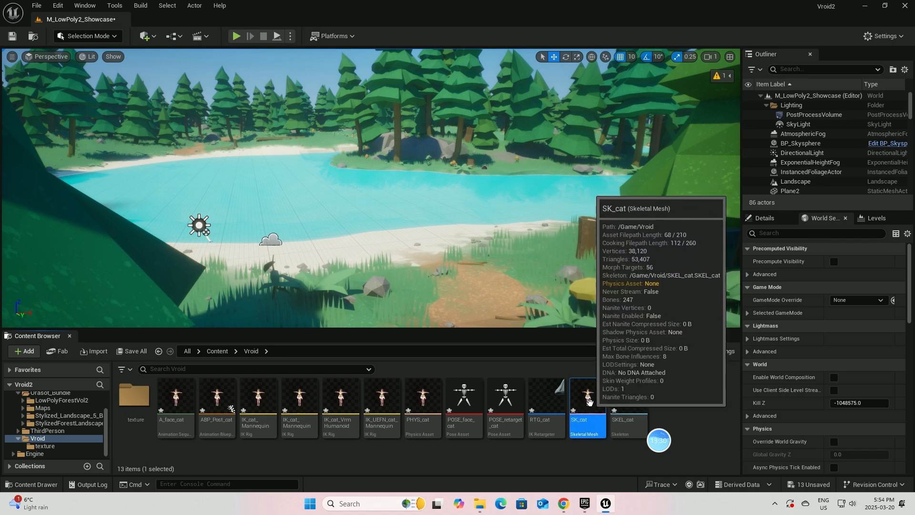
right_click(589, 401)
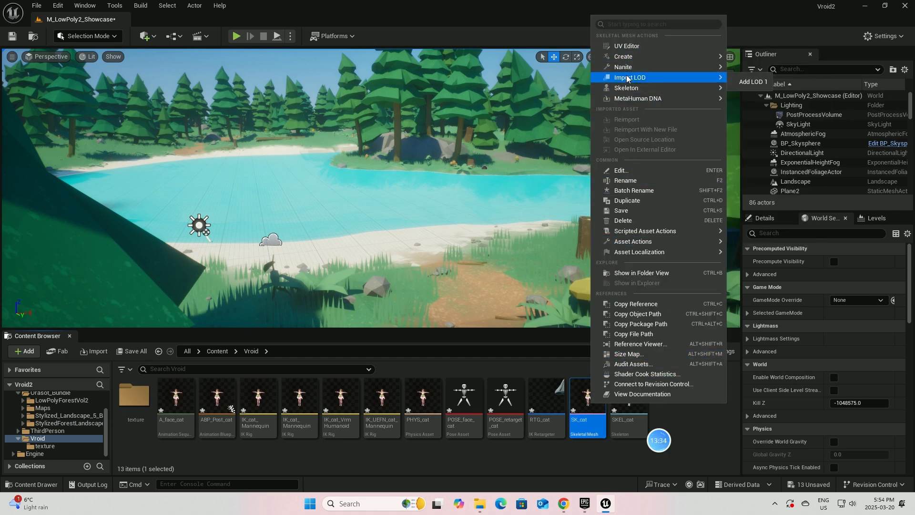
mouse_move(627, 55)
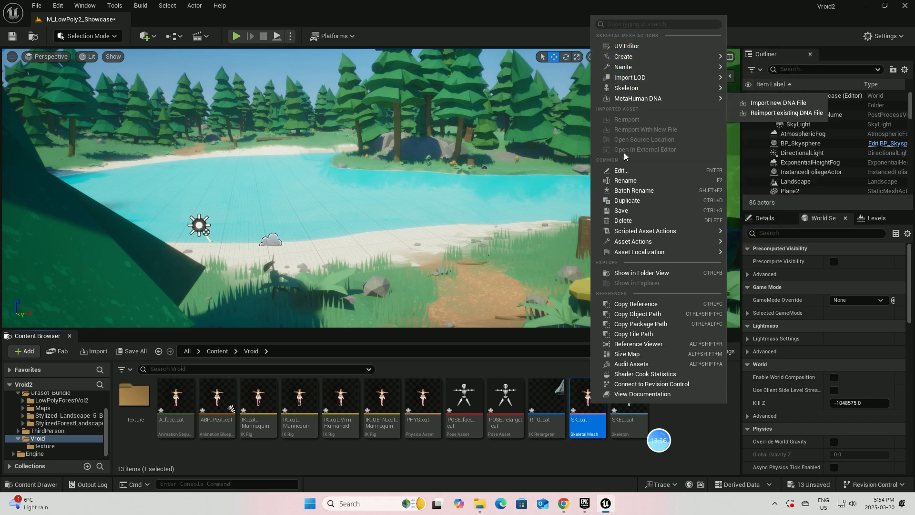
left_click(585, 402)
Create an animation blueprint from the SK_cat skeletal mesh and name it ABP-Vroid
mouse_move(585, 401)
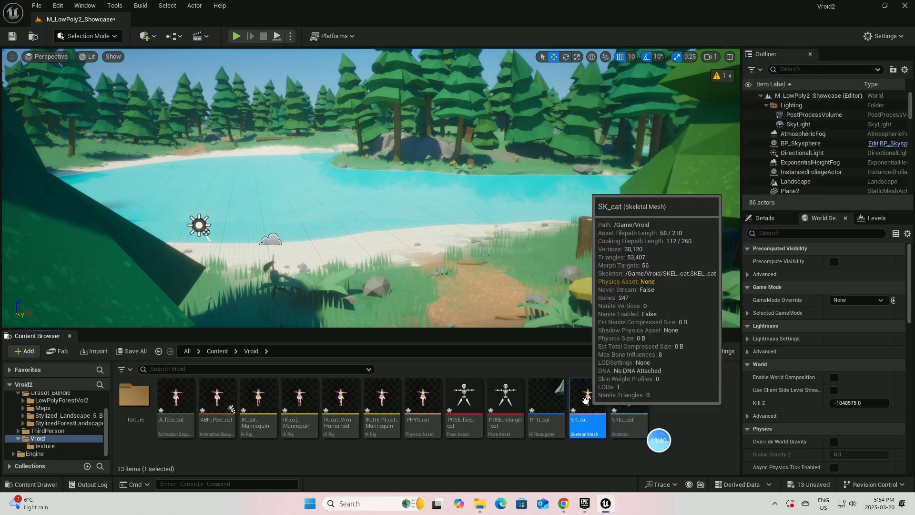
right_click(585, 401)
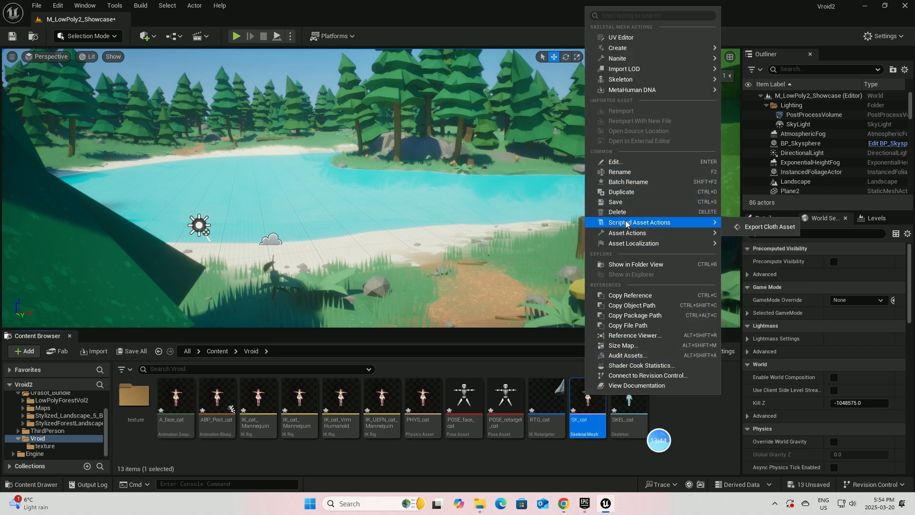
mouse_move(624, 48)
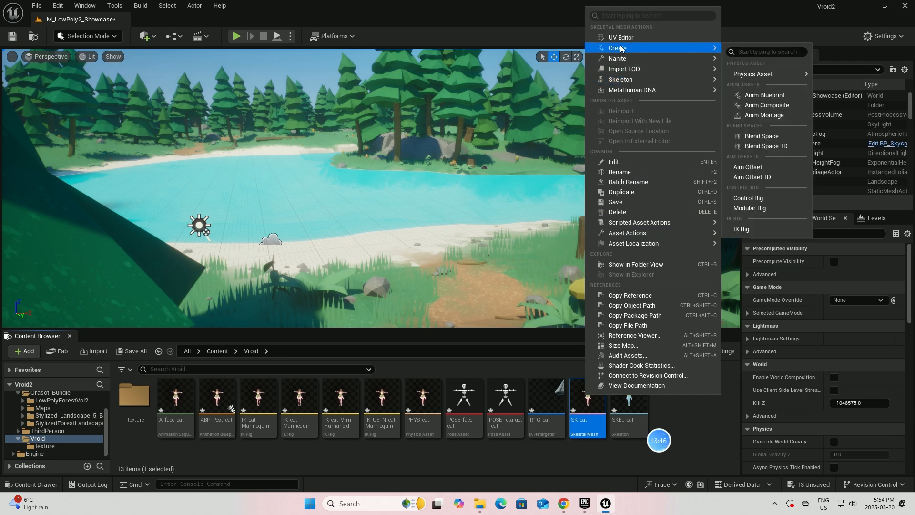
left_click(755, 96)
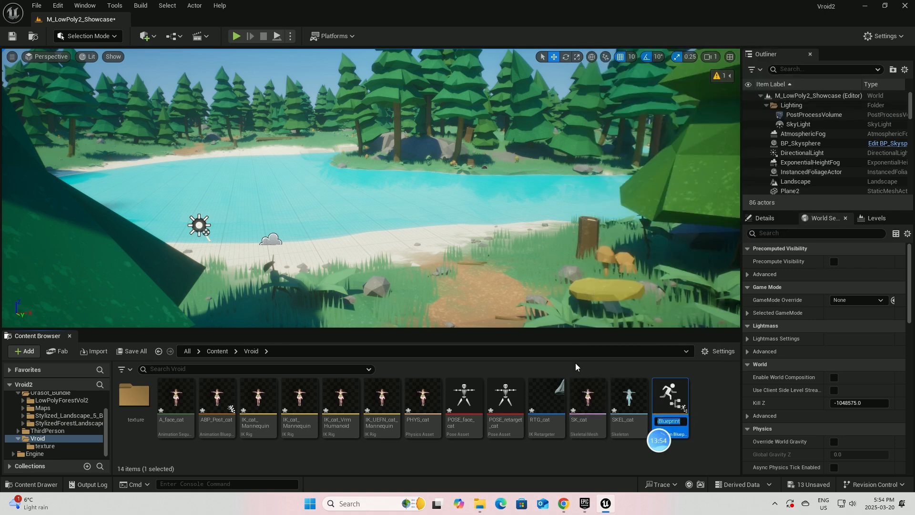
key("BackSpace")
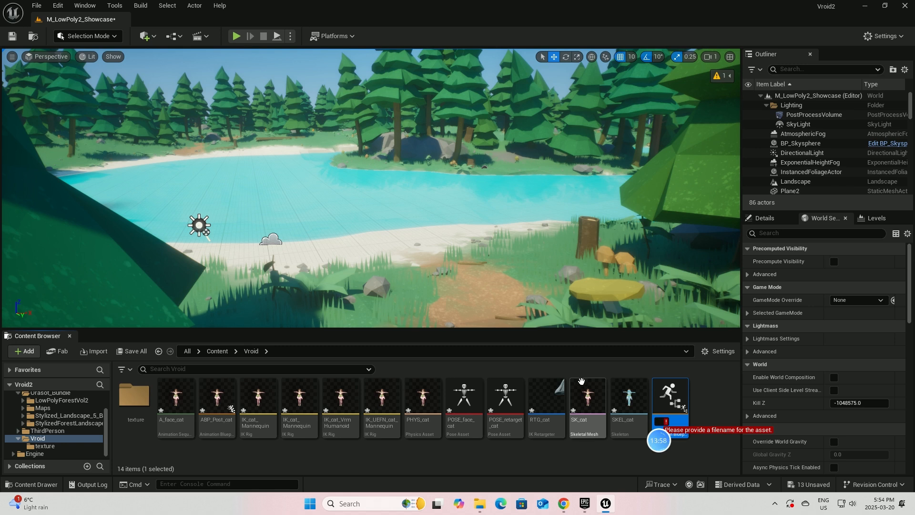
type("ABP")
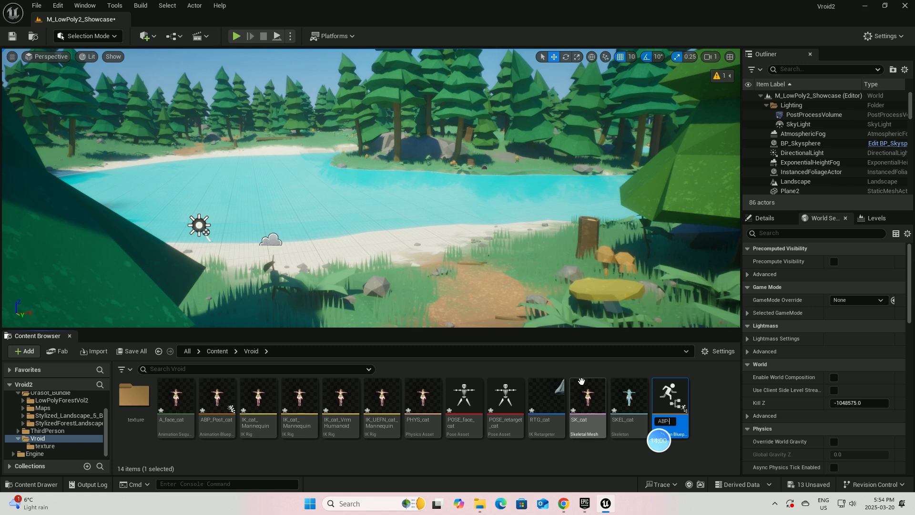
type("_Vroid")
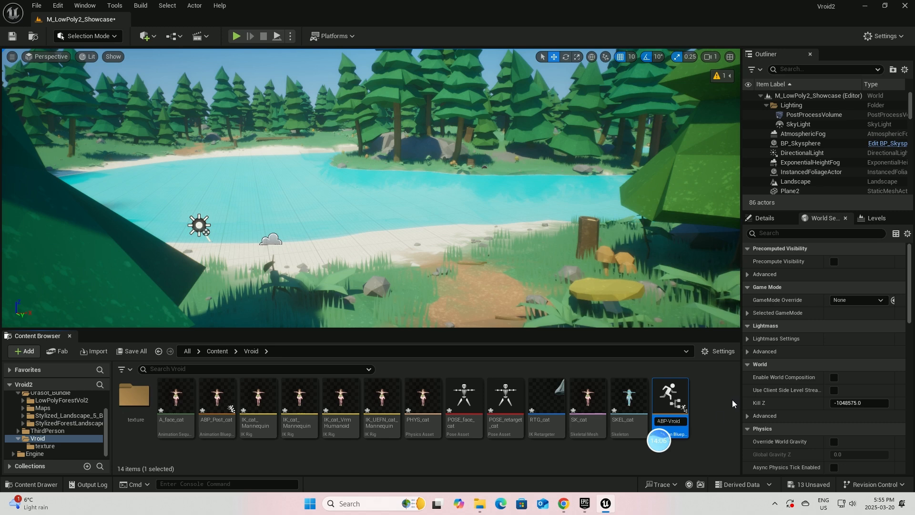
key("Return")
Open the ABP-Vroid animation blueprint and move the Output Pose node further right in its AnimGraph
mouse_move(212, 412)
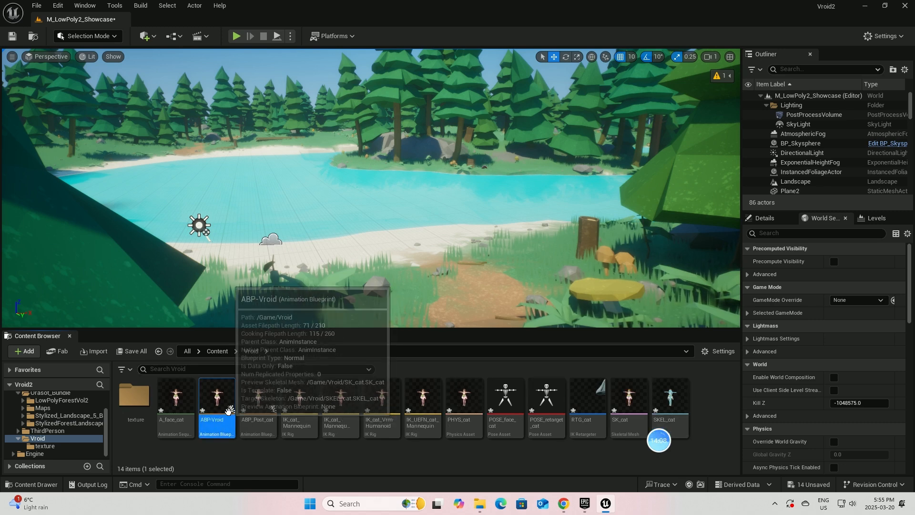
double_click(212, 412)
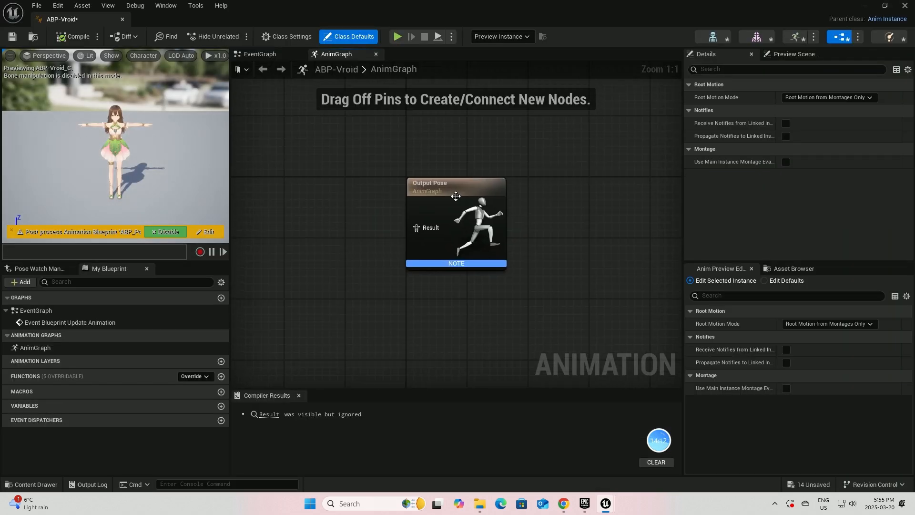
left_click_drag(453, 193, 581, 196)
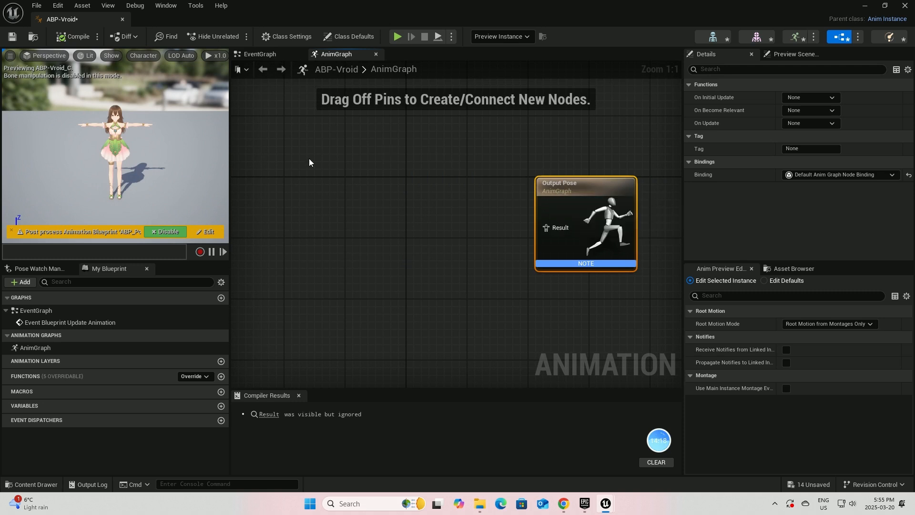
Add a Retarget Pose From Mesh node to the AnimGraph
right_click(319, 195)
type("reg")
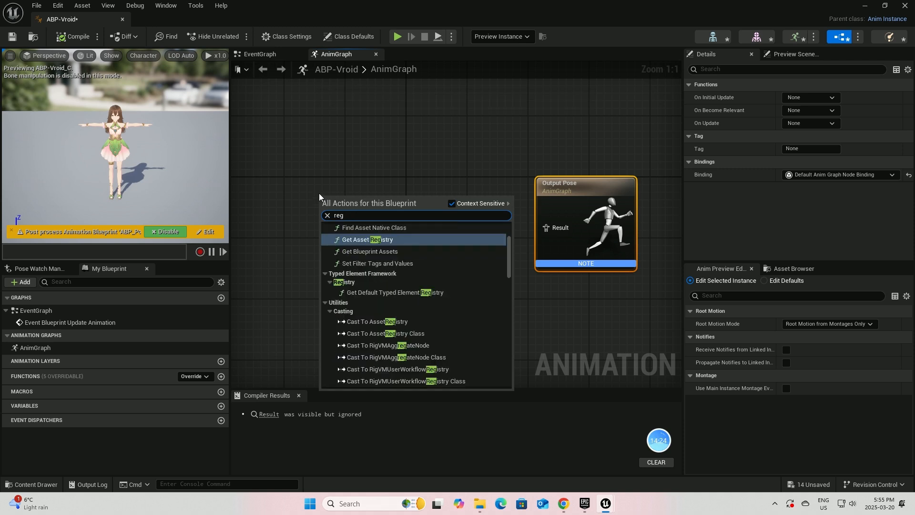
key("BackSpace")
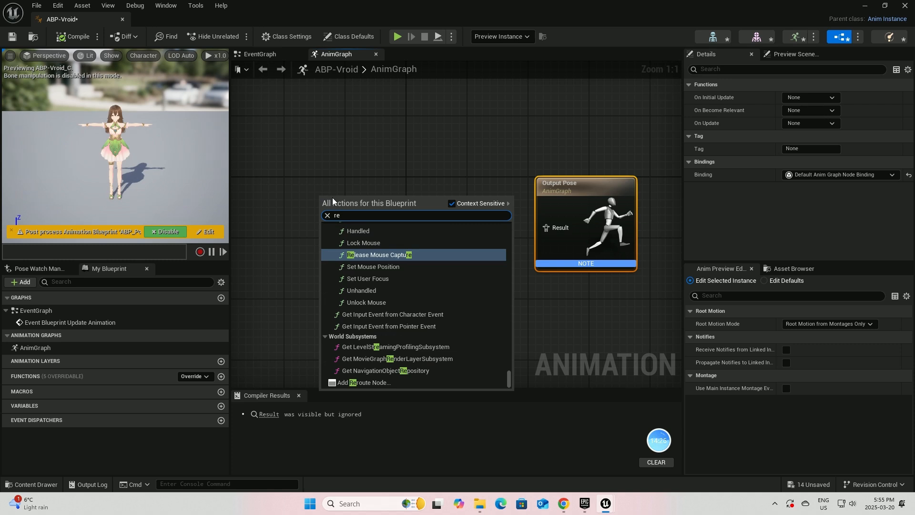
type("targ")
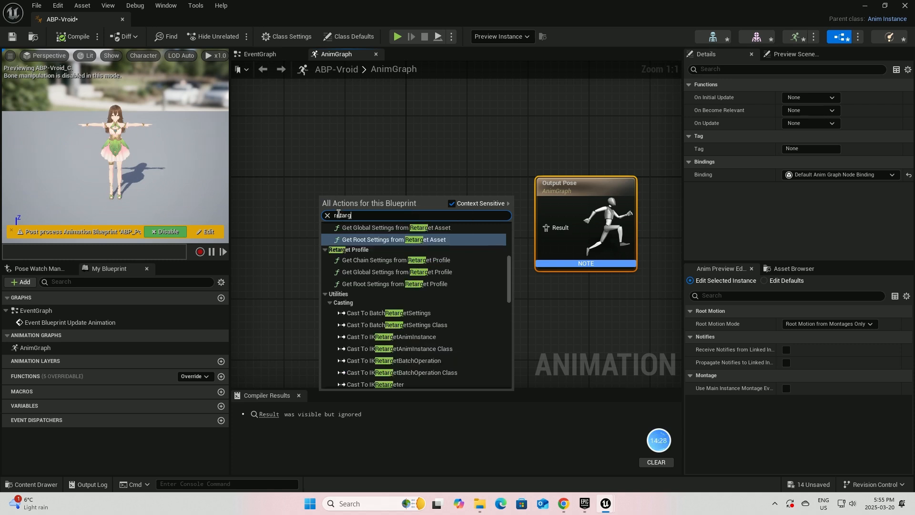
type("e")
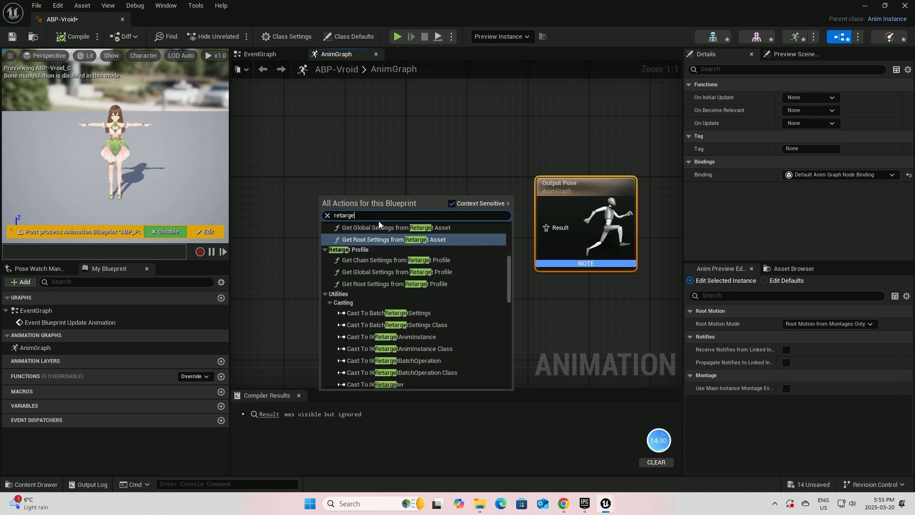
type("t")
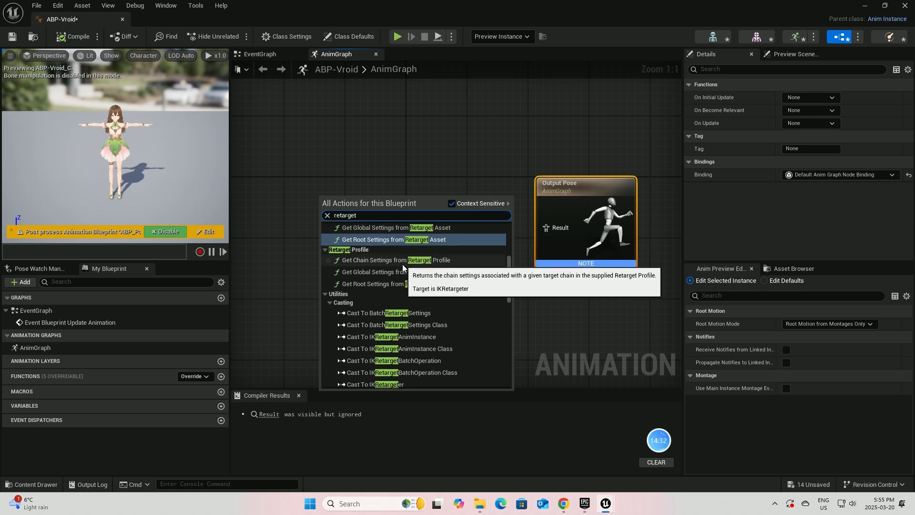
type(" po")
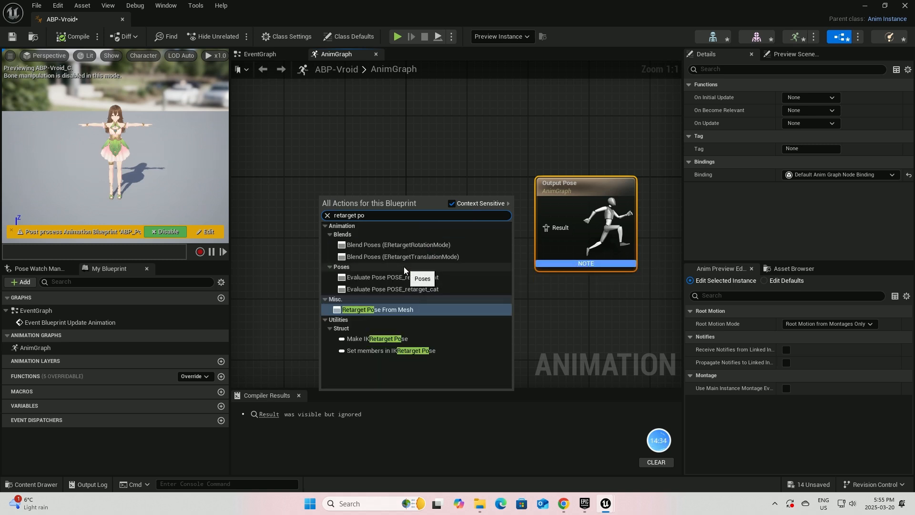
type("se")
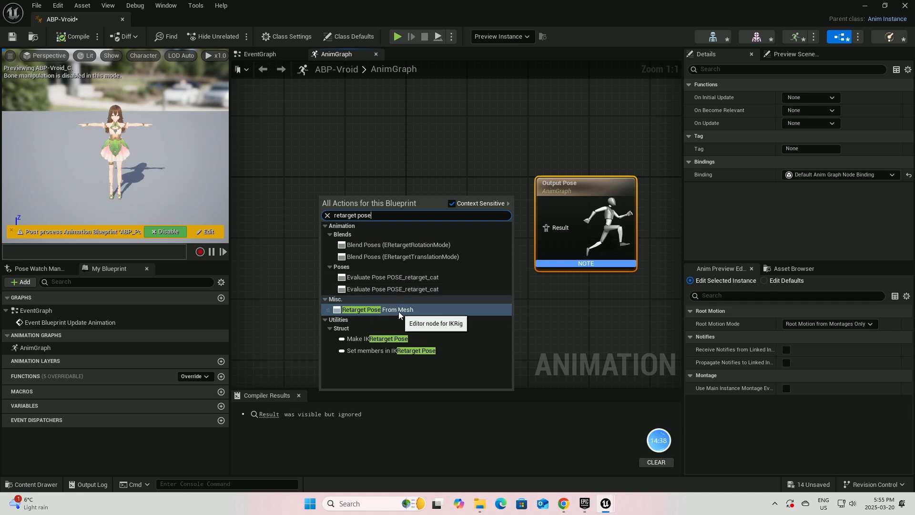
left_click(361, 310)
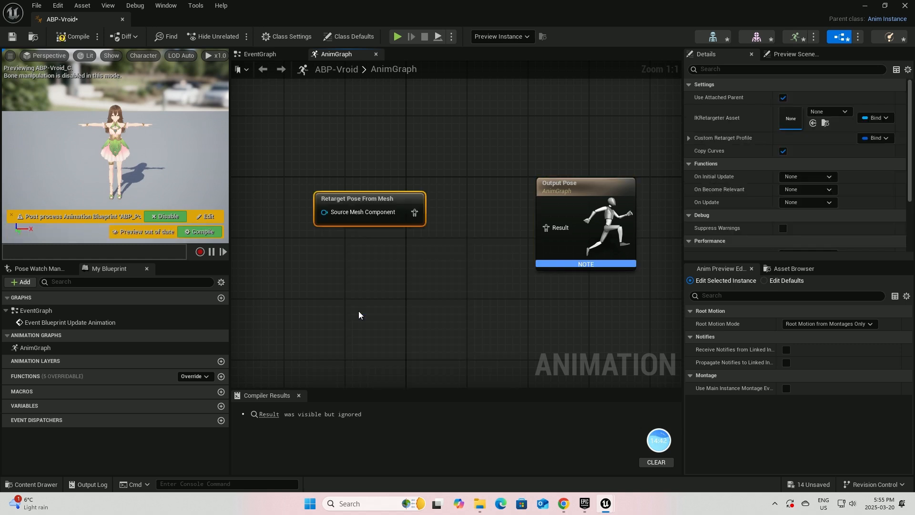
Connect the Retarget Pose From Mesh node to the Output Pose result, space the two nodes further apart, and compile the blueprint
left_click_drag(415, 212, 551, 233)
left_click_drag(380, 199, 333, 207)
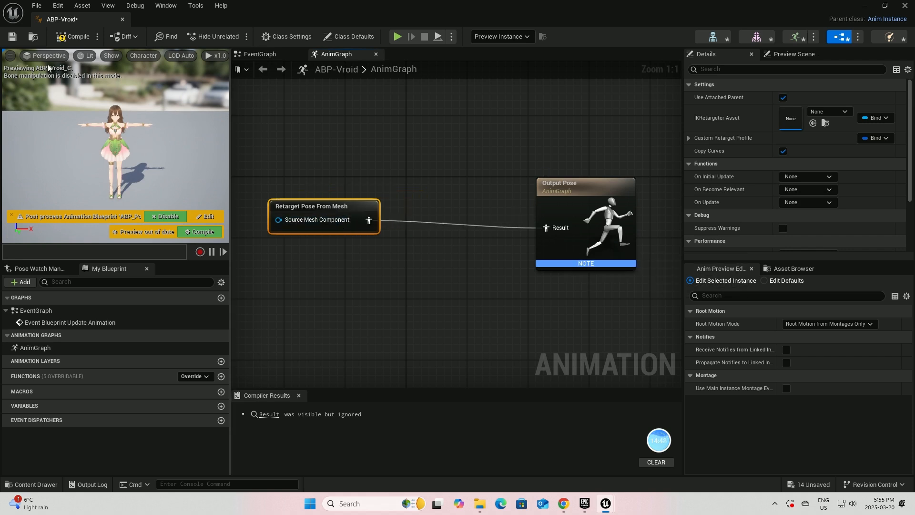
left_click(72, 36)
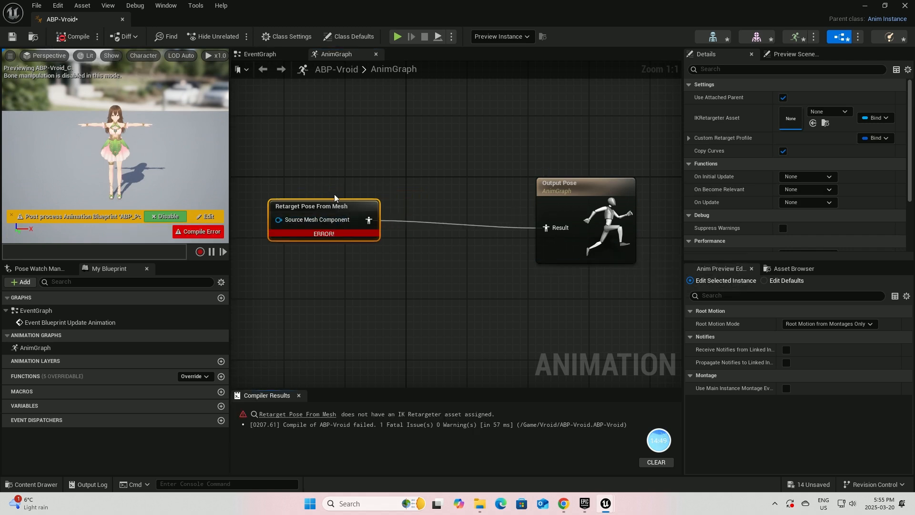
Assign RTG_cat as the IKRetargeter asset of the Retarget Pose From Mesh node, then compile, save and close ABP-Vroid
left_click(846, 112)
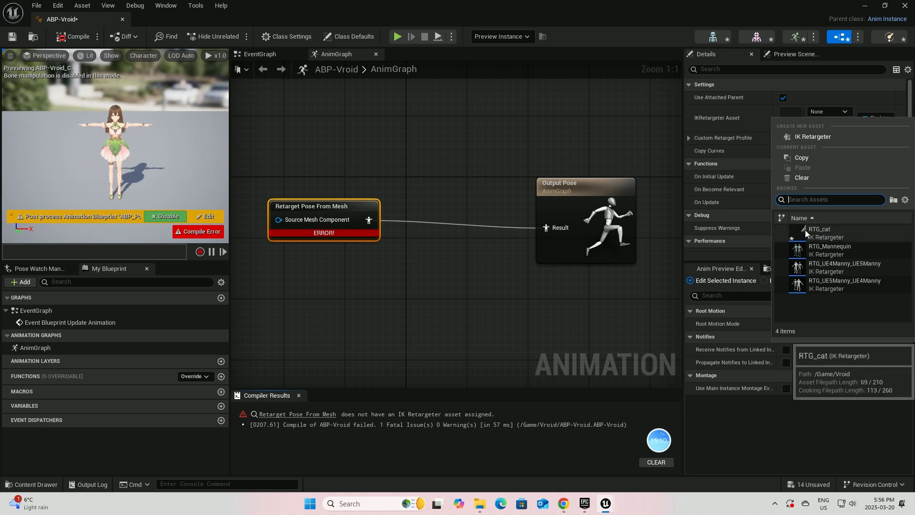
left_click(827, 232)
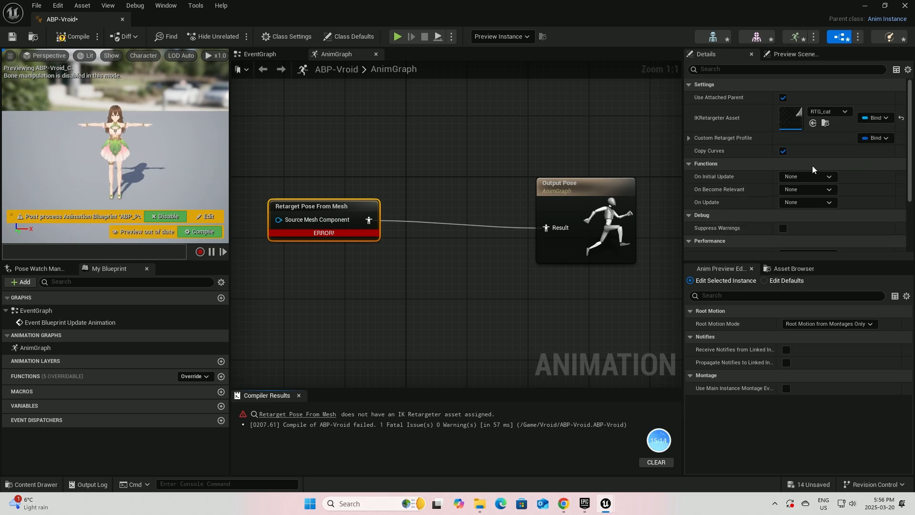
left_click(74, 36)
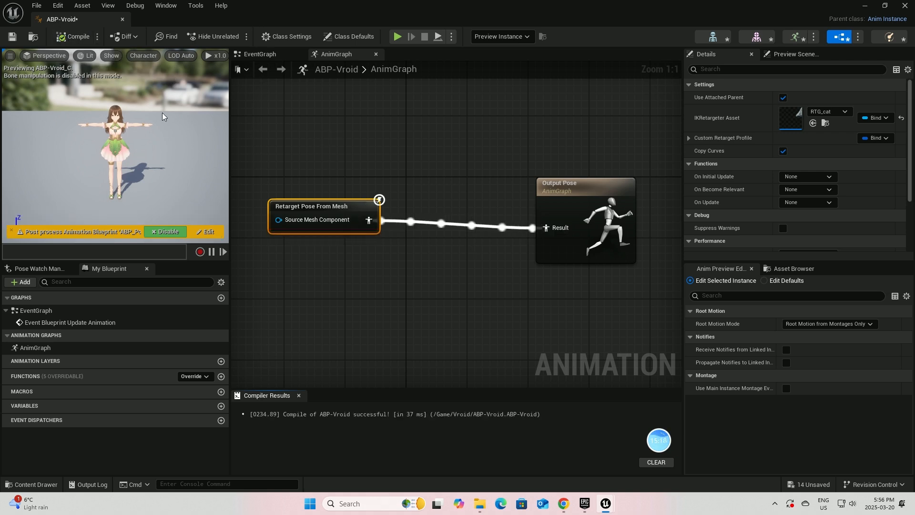
left_click(13, 37)
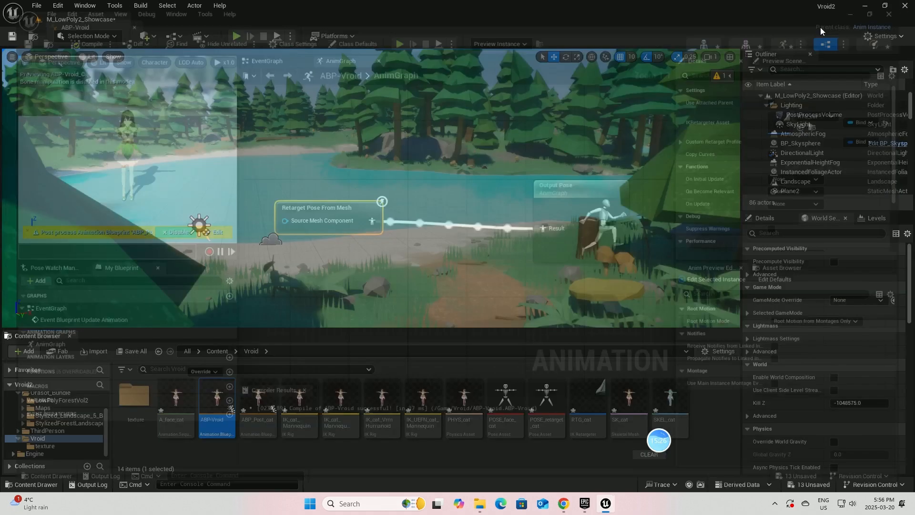
left_click(905, 5)
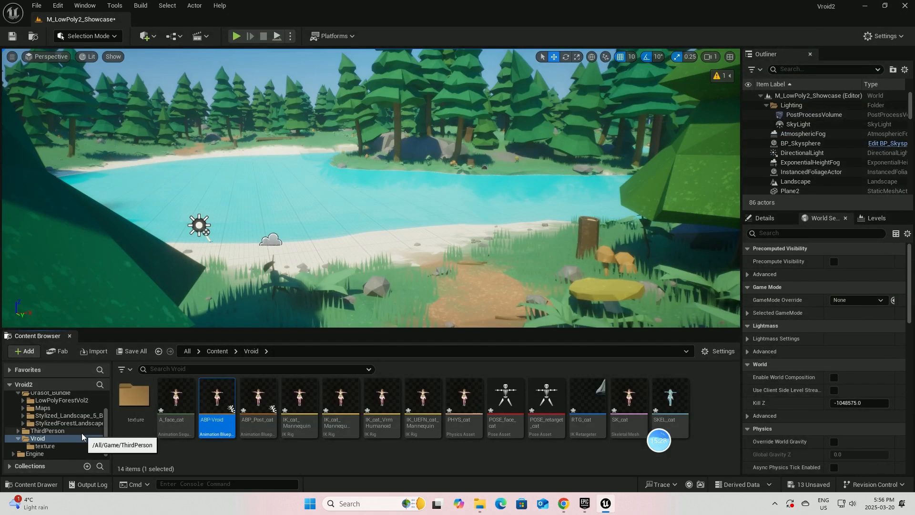
Open BP_ThirdPersonCharacter from the Blueprints subfolder of ThirdPerson and show its 3D viewport
left_click(82, 431)
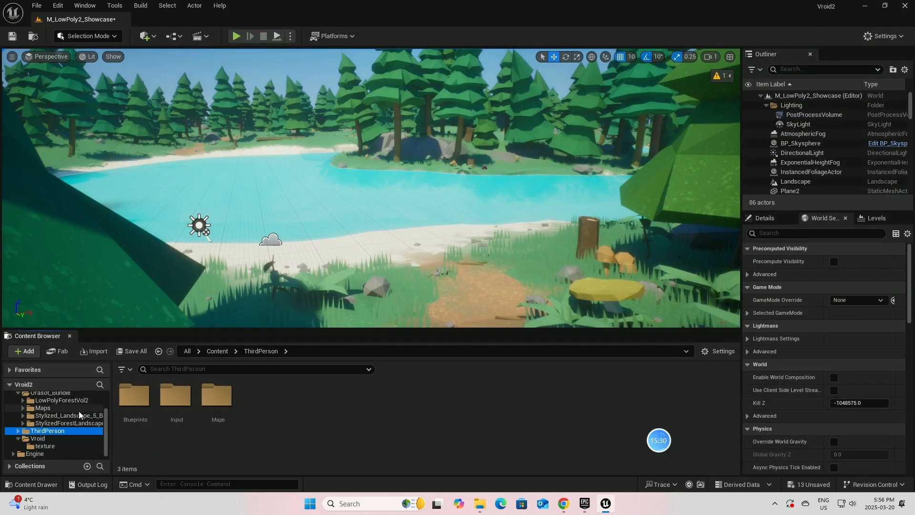
left_click(145, 392)
double_click(145, 392)
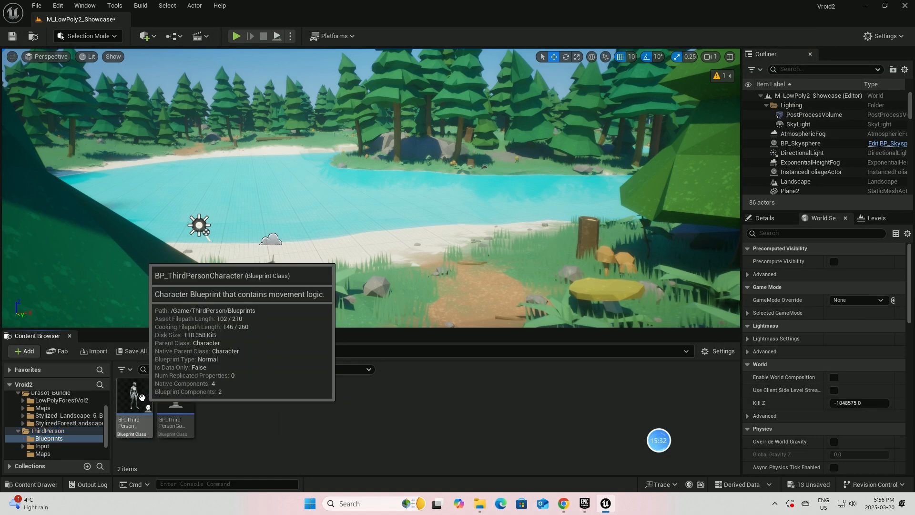
double_click(138, 398)
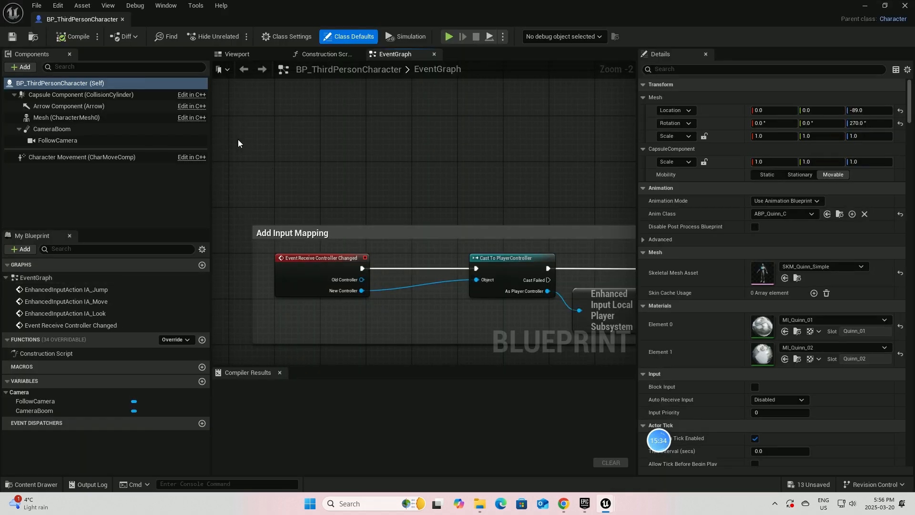
left_click(238, 55)
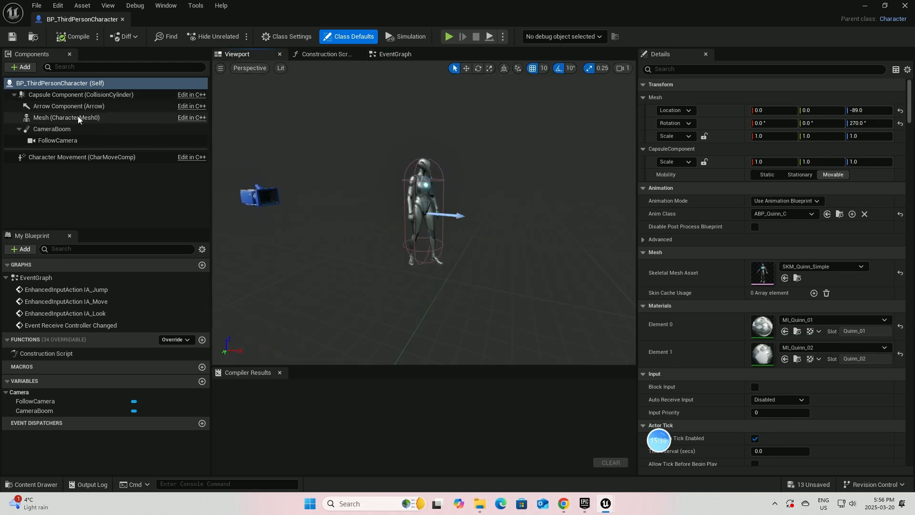
Add a Skeletal Mesh component as a child of Mesh (CharacterMesh0), keeping the default name SkeletalMesh
left_click(59, 118)
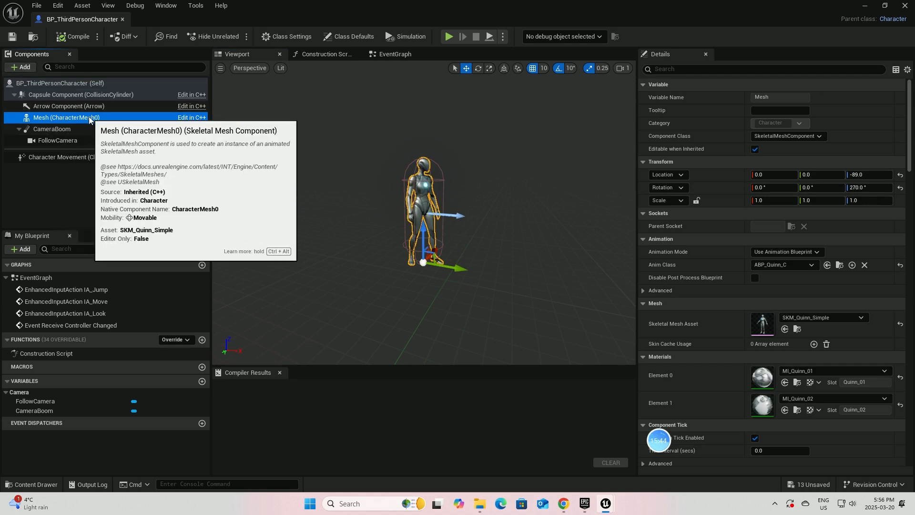
left_click(24, 67)
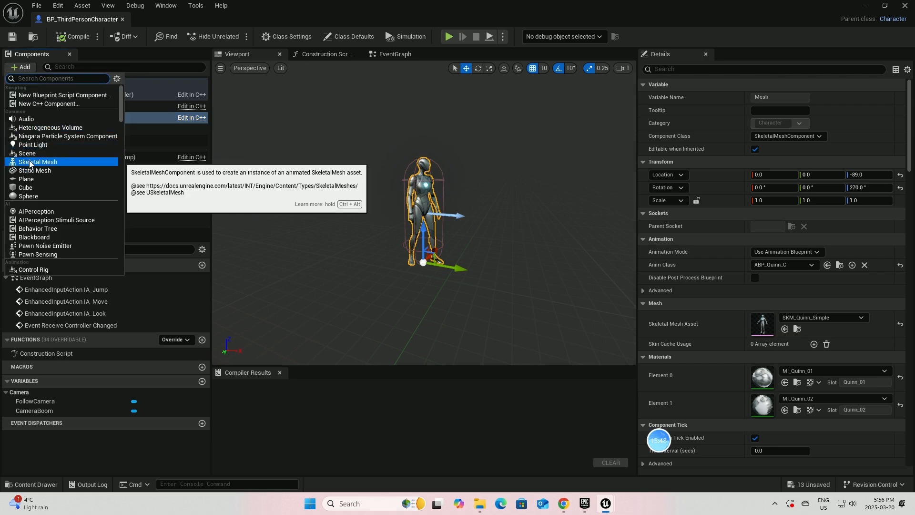
key("Escape")
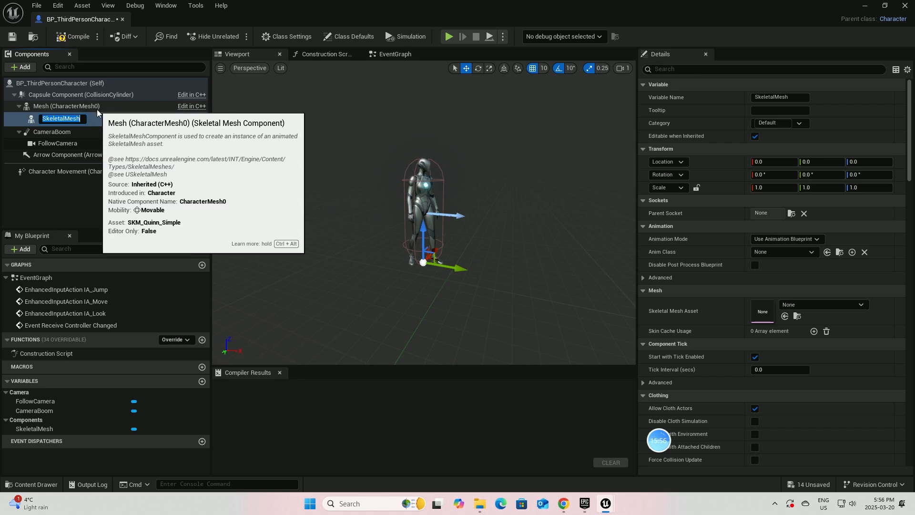
key("Return")
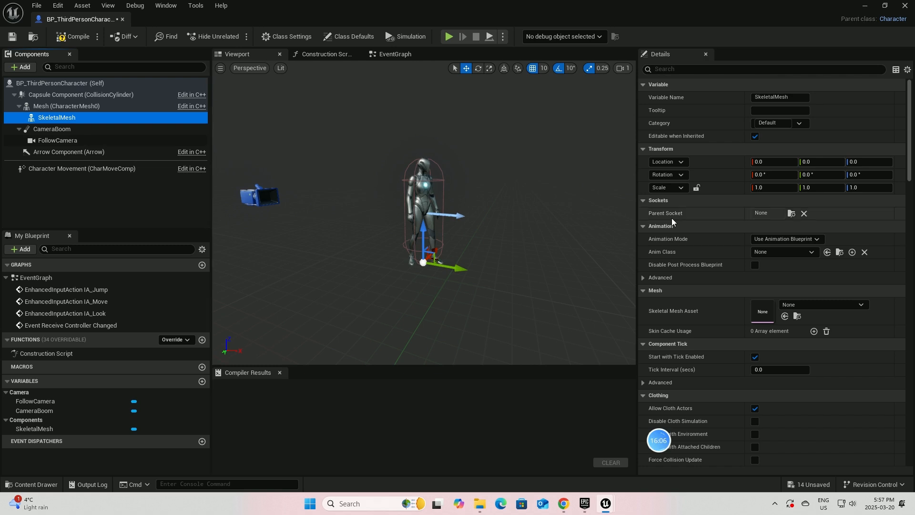
Set the SkeletalMesh component's anim class to ABP-Vroid and its skeletal mesh asset to SK_cat
left_click(812, 253)
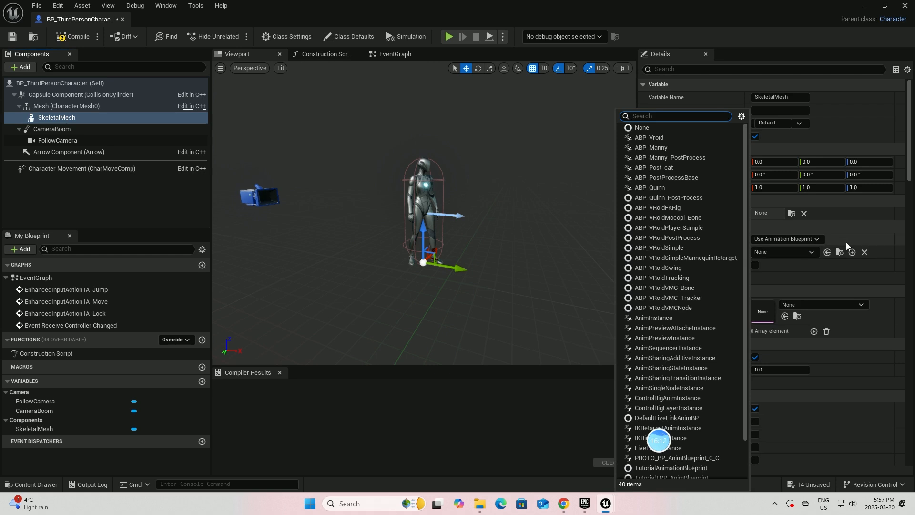
type("abp")
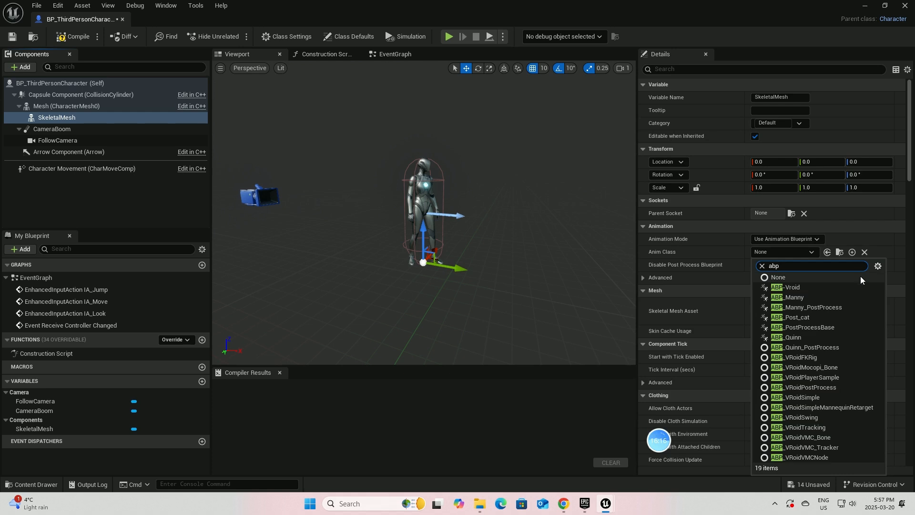
left_click(785, 287)
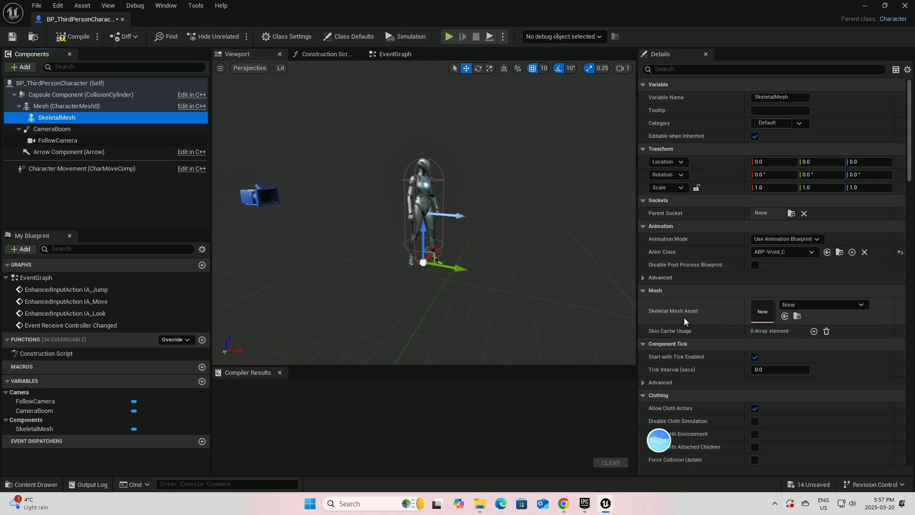
left_click(860, 305)
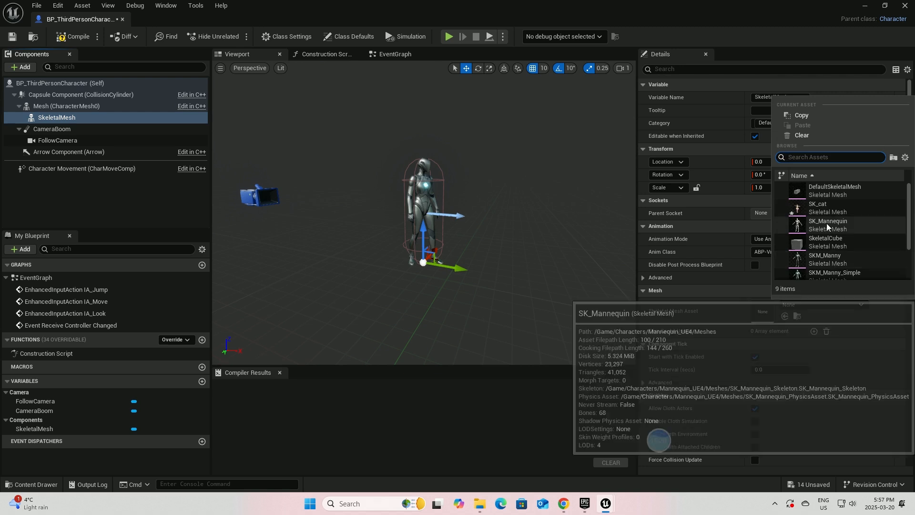
left_click(808, 213)
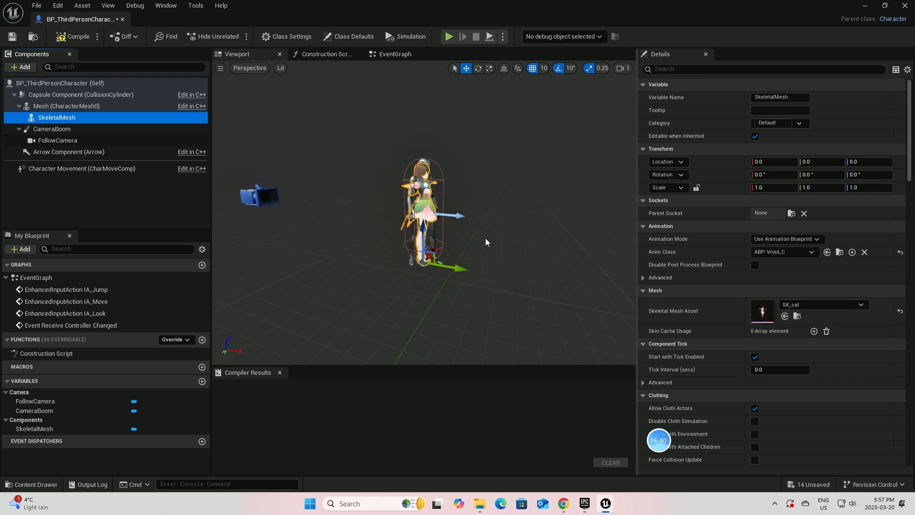
Hide the Quinn mannequin by turning off Visible on the Mesh (CharacterMesh0) component
scroll(485, 238, "up", 2)
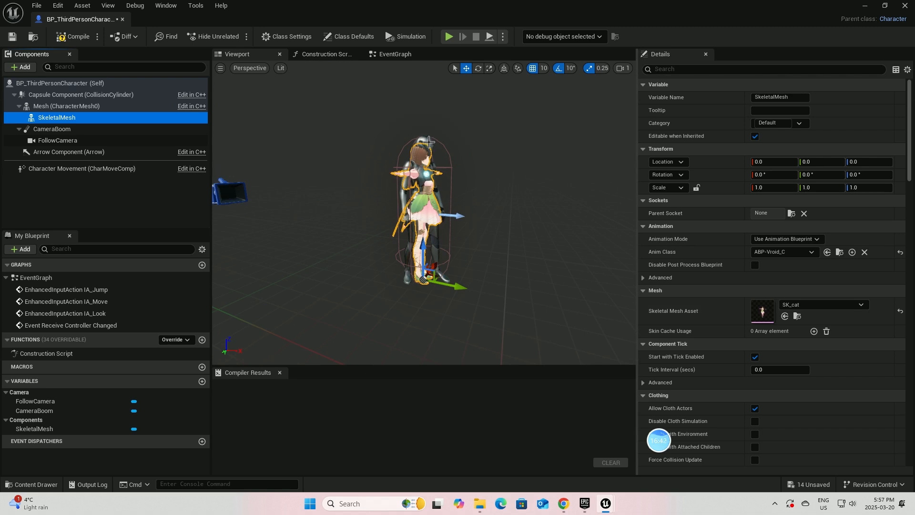
mouse_move(514, 286)
left_mouse_down()
mouse_move(395, 293)
mouse_move(500, 295)
left_mouse_up()
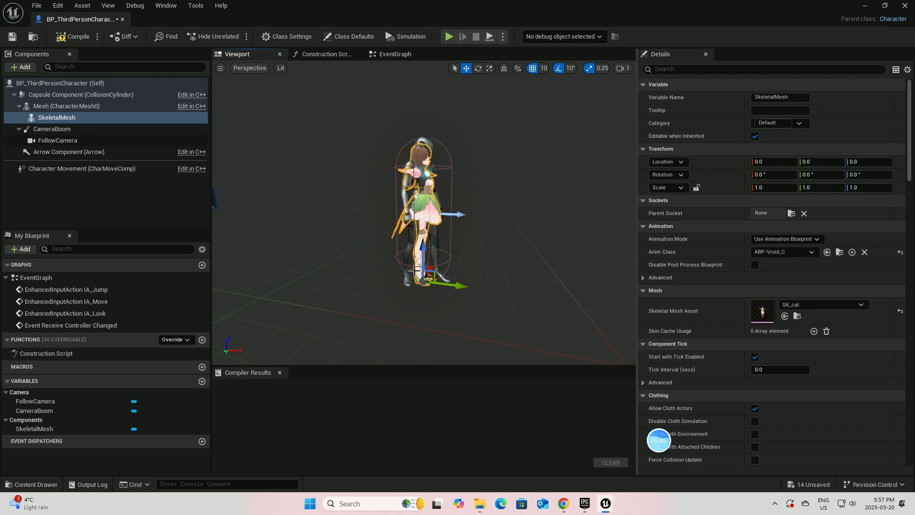
scroll(422, 278, "up", 2)
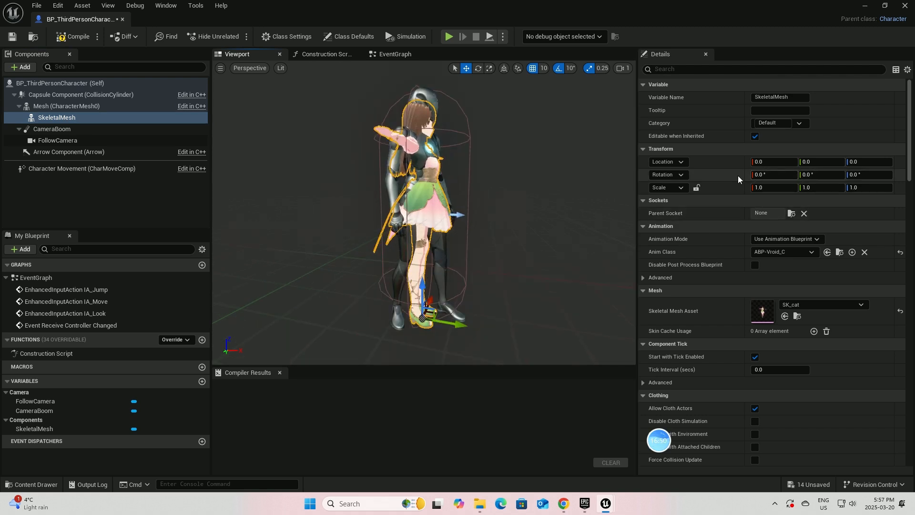
left_click(427, 96)
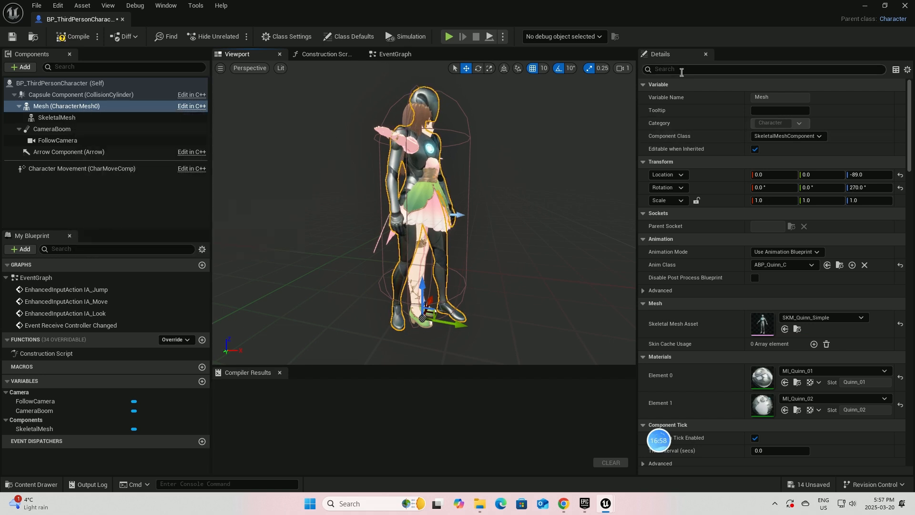
type("vi")
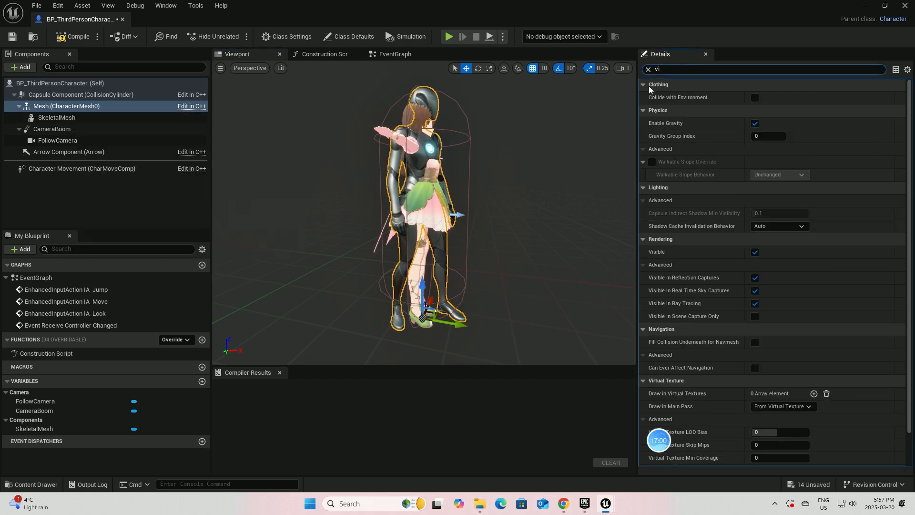
type("sible")
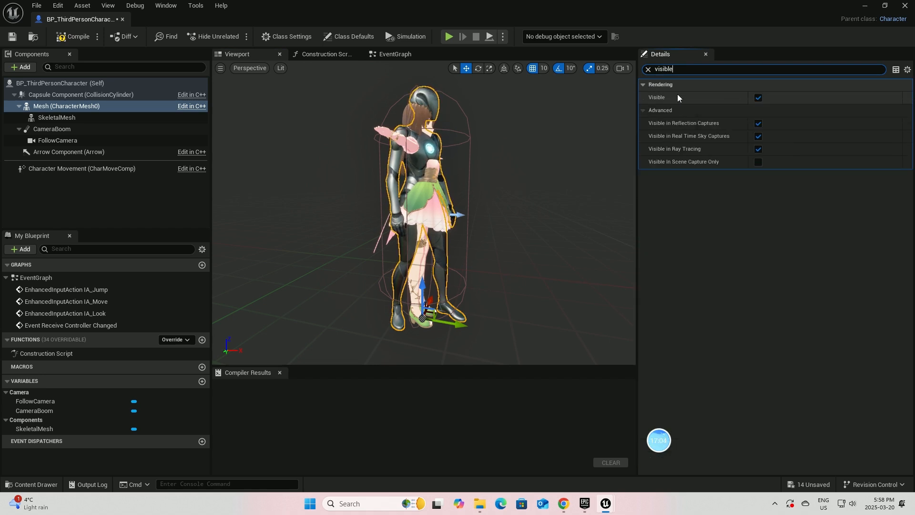
left_click(758, 98)
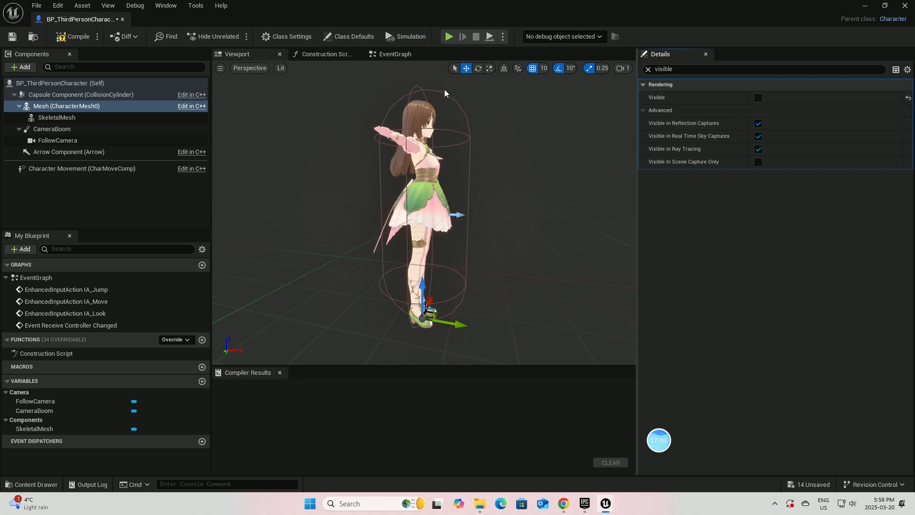
Compile and save BP_ThirdPersonCharacter, and return to the M_LowPoly2_Showcase level
left_click(72, 37)
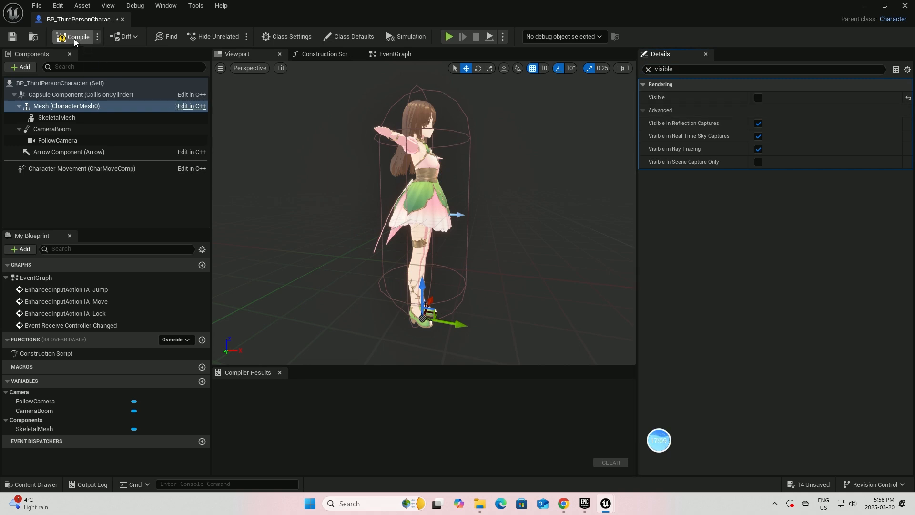
left_click(16, 38)
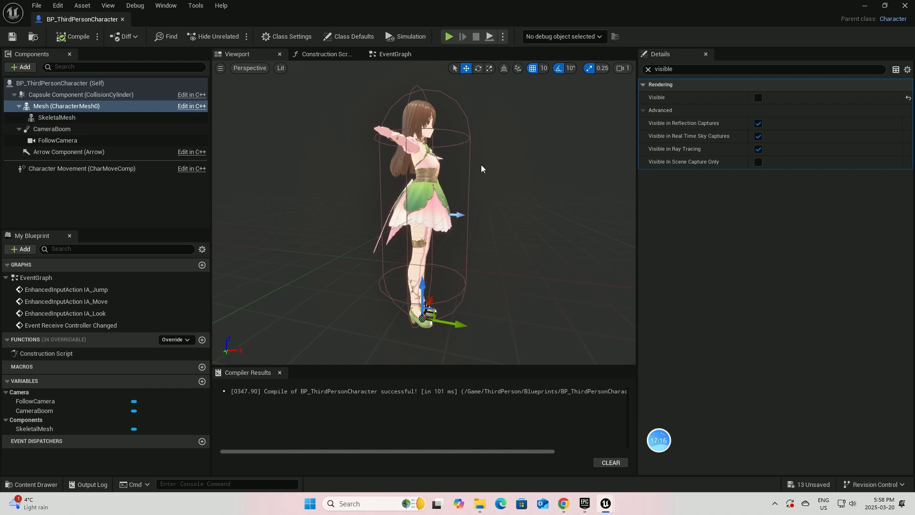
left_click(863, 7)
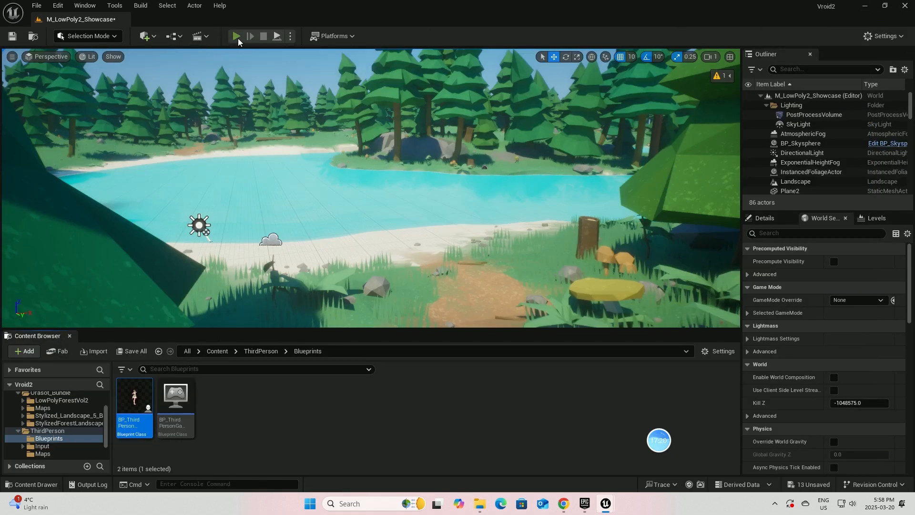
Play-test the level by running the character forward along the lakeshore to check its movement animation, and end the play session
left_click(236, 37)
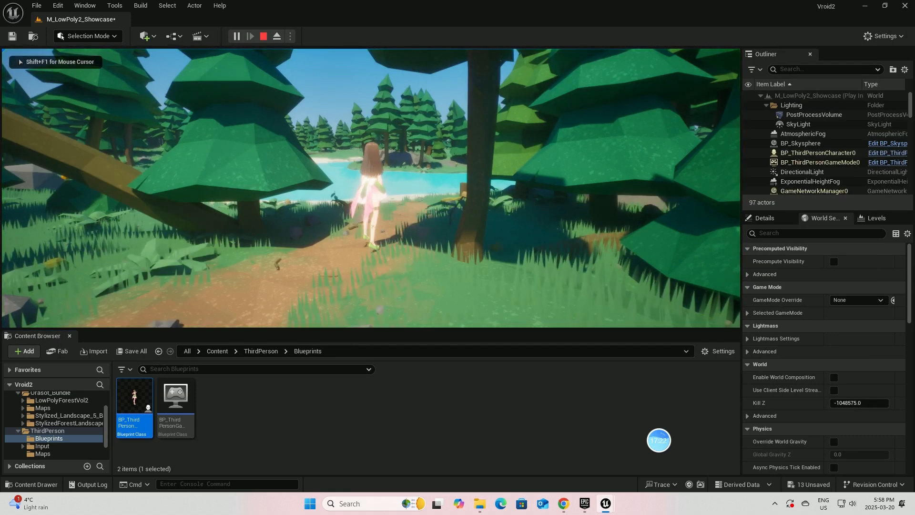
left_click(372, 196)
key("w")
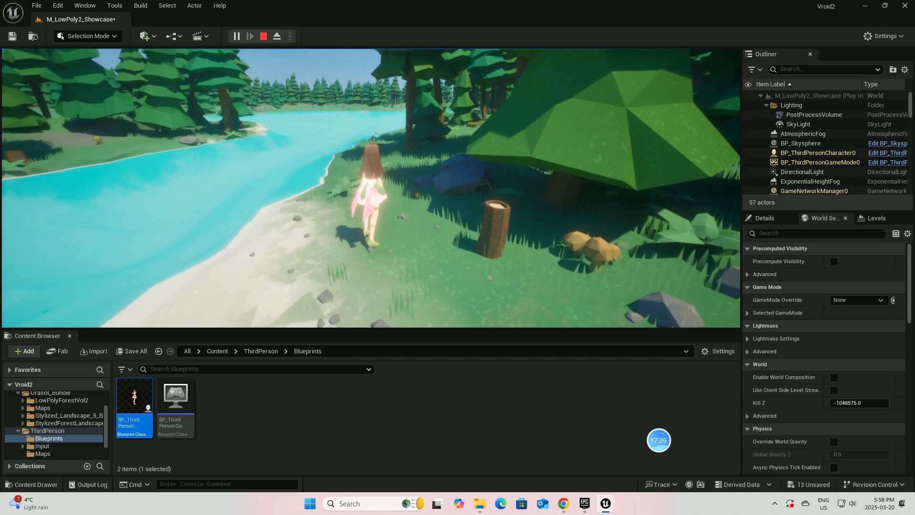
key("Escape")
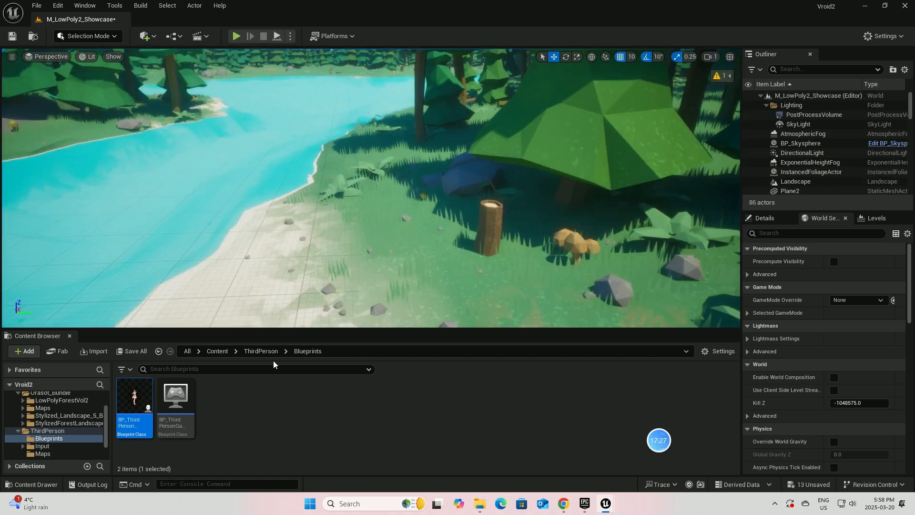
In BP_ThirdPersonCharacter, set the Mesh (CharacterMesh0) component's Visibility Based Anim Tick Option to Always Tick Pose and Refresh Bones
double_click(141, 404)
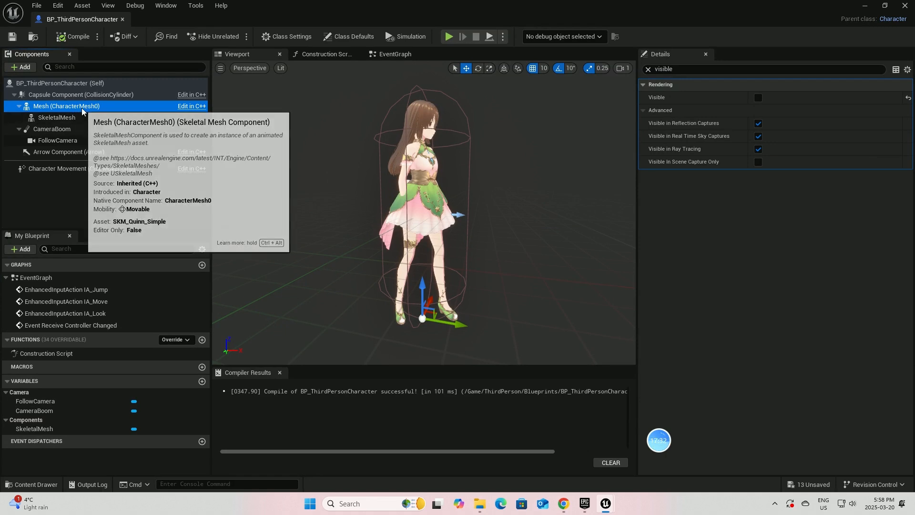
left_click(649, 70)
left_click(54, 105)
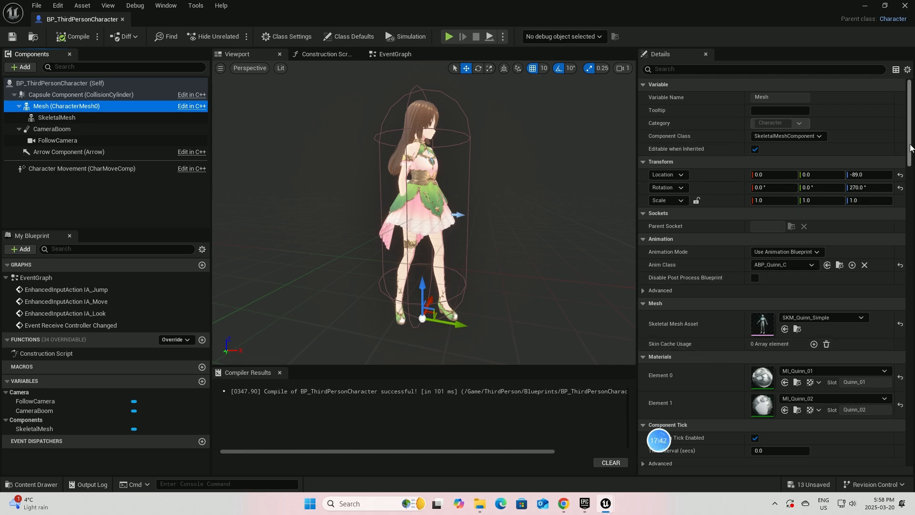
left_click_drag(910, 132, 868, 445)
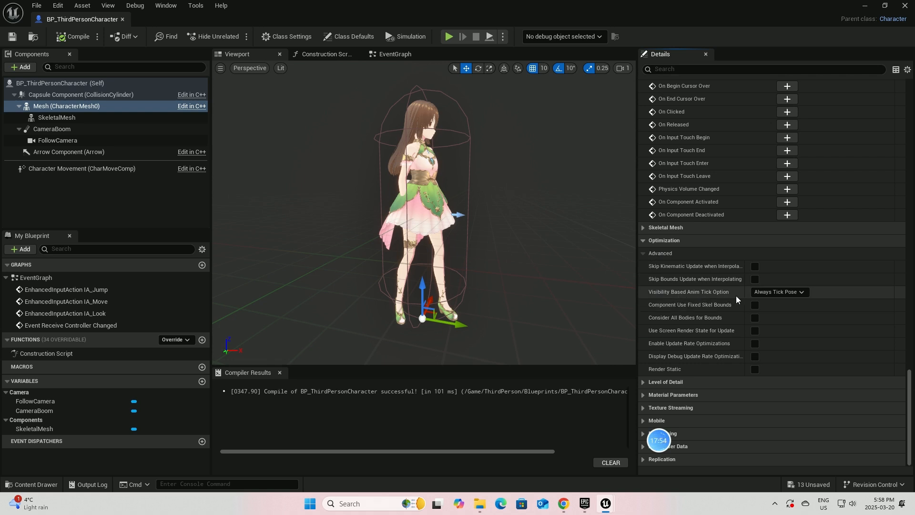
left_click(801, 292)
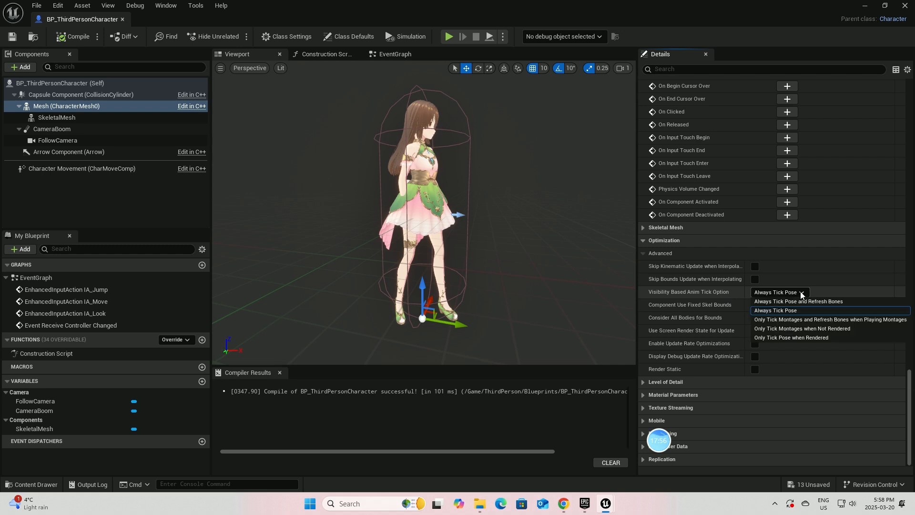
left_click(777, 301)
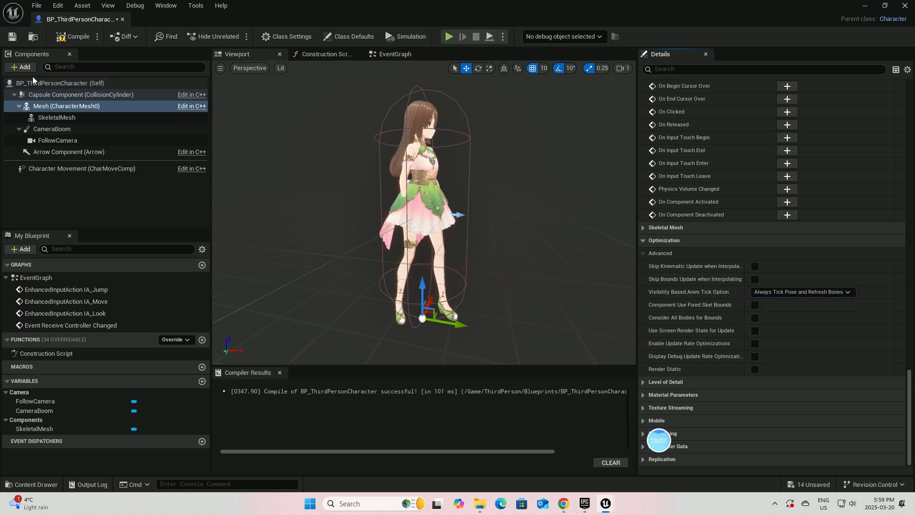
Compile and save BP_ThirdPersonCharacter, and close its blueprint editor
left_click(75, 36)
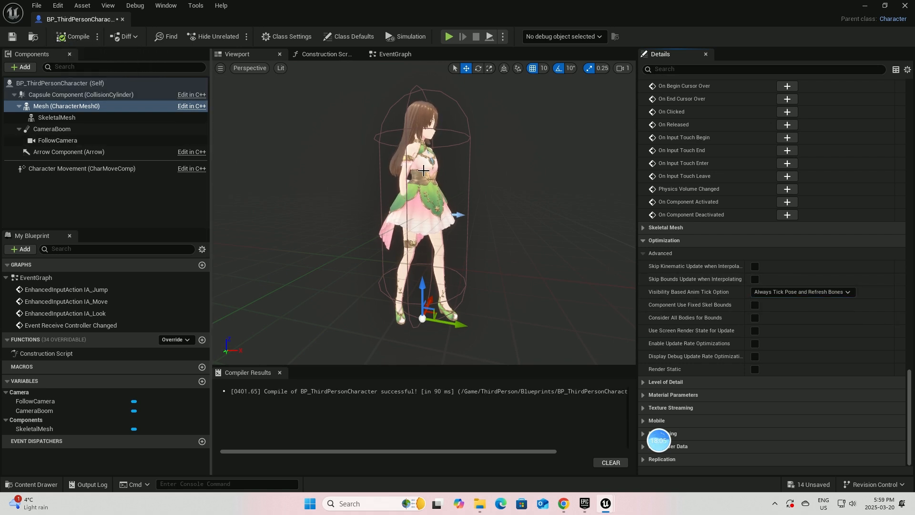
left_click(12, 36)
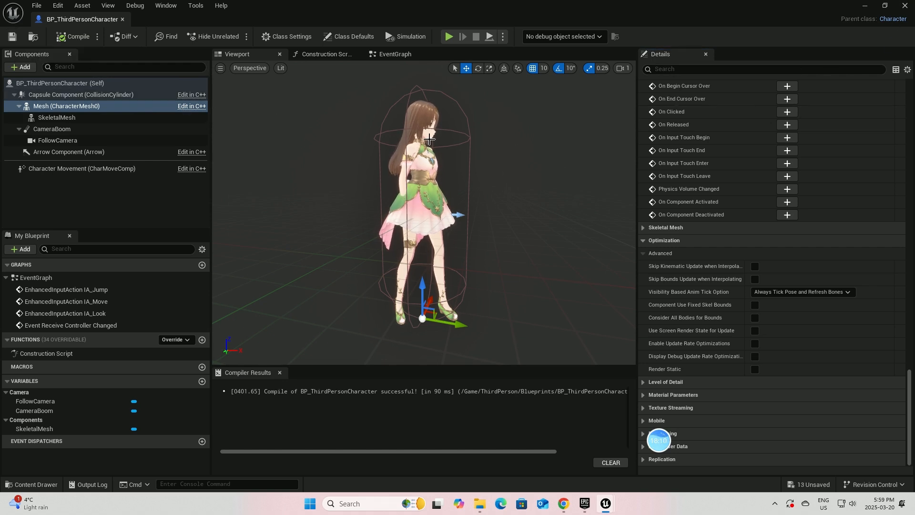
left_click(907, 5)
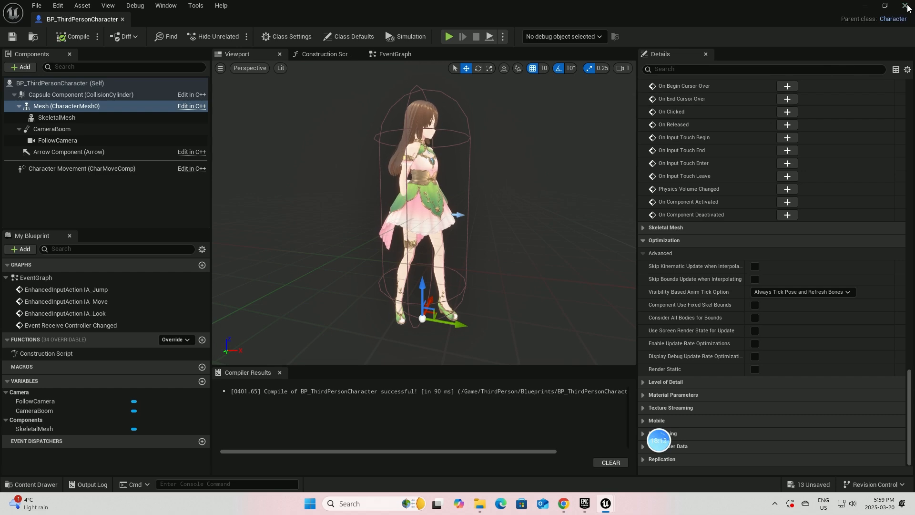
left_click(903, 5)
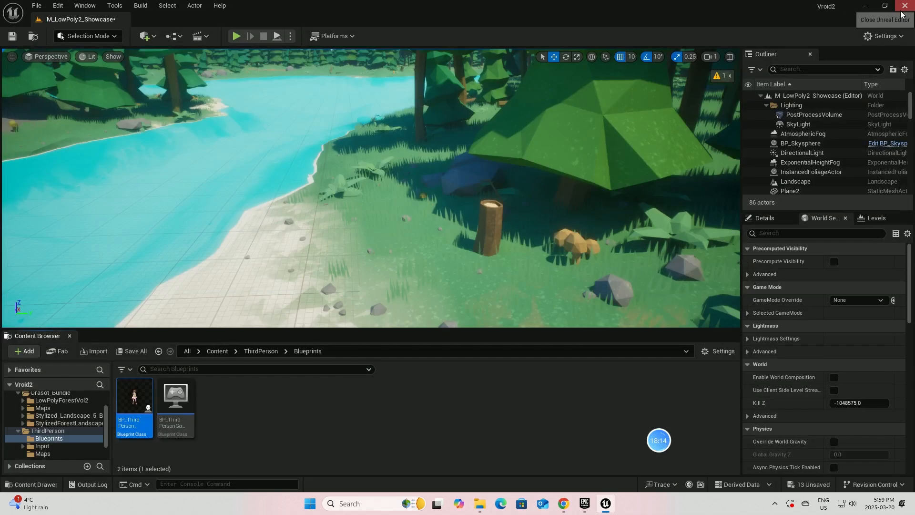
Play the level again, running the character from the beach through the forest to check its animation, and end the session
left_click(236, 37)
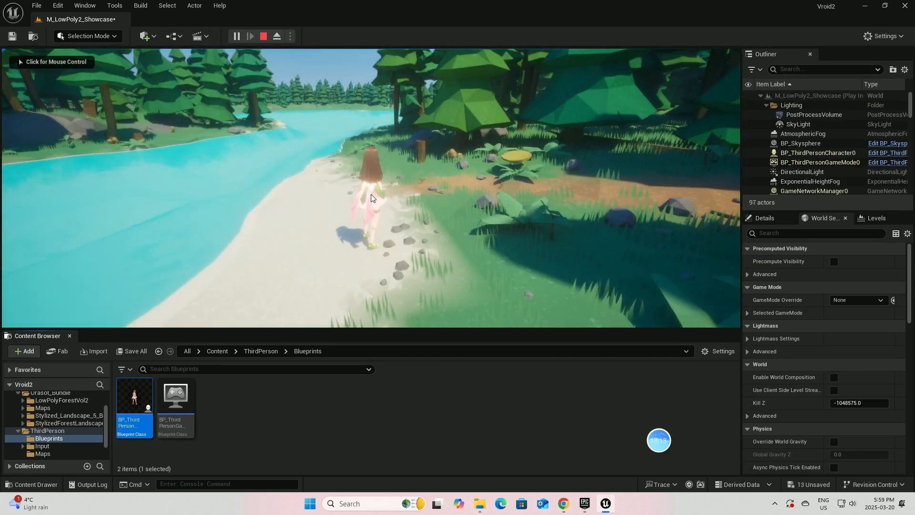
left_click(370, 193)
key("w")
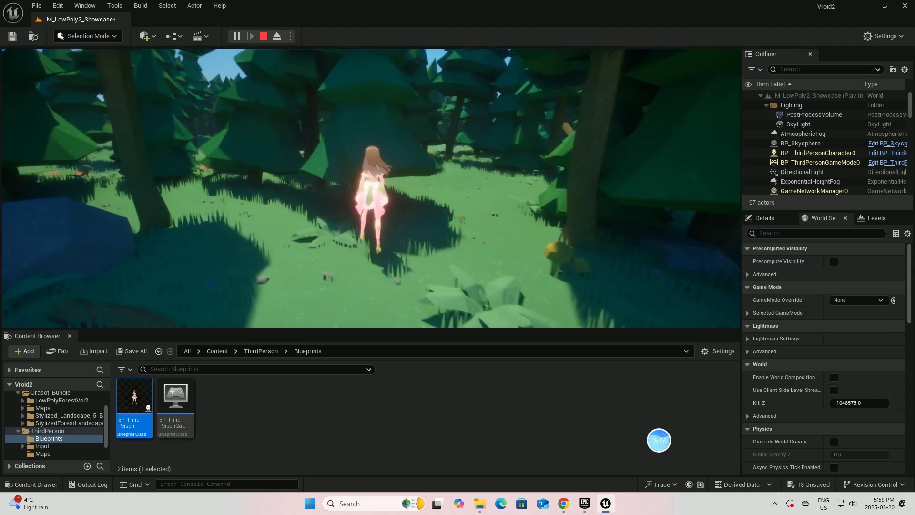
key("w")
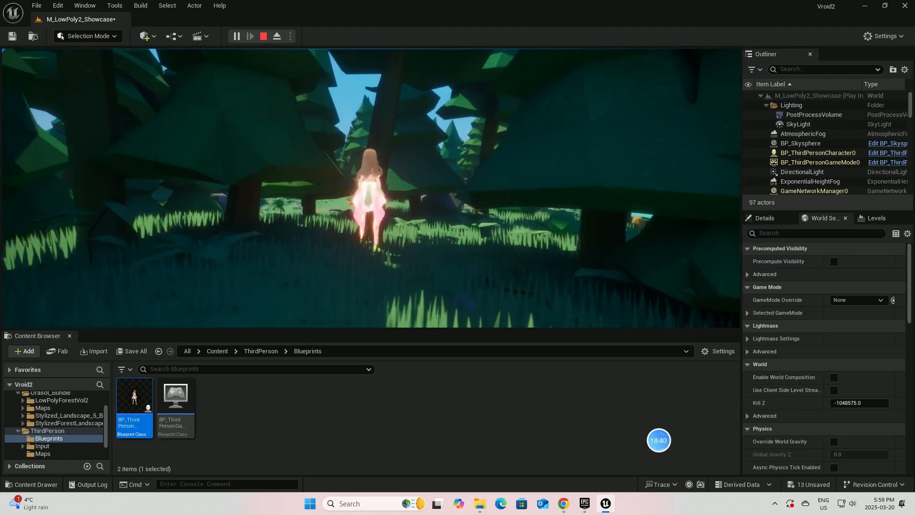
key("Escape")
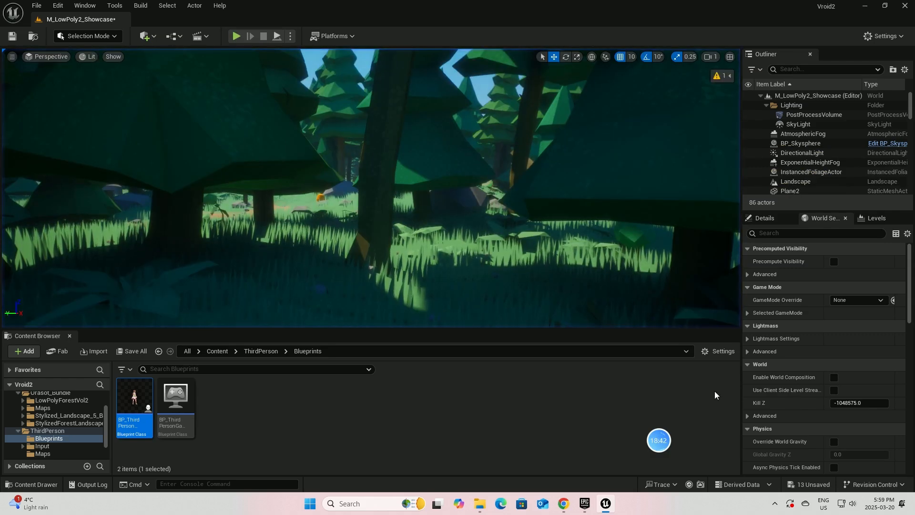
mouse_move(652, 444)
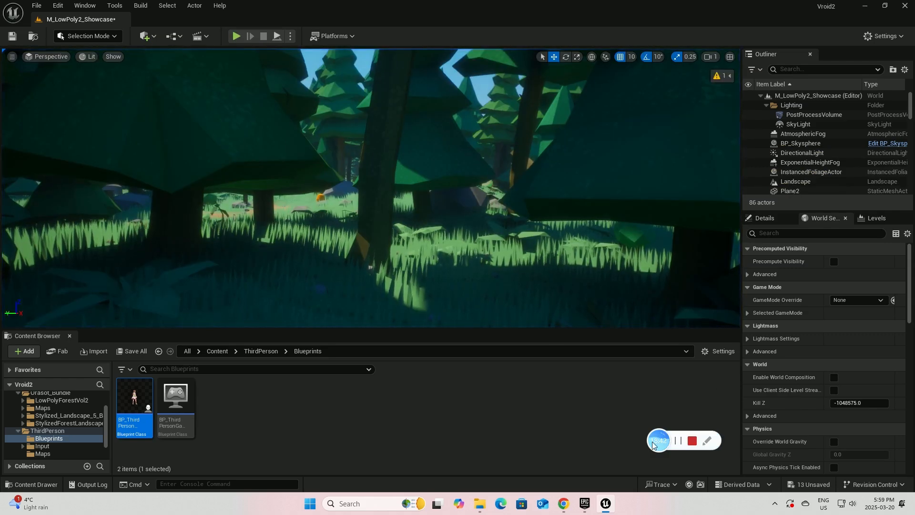
left_click(692, 441)
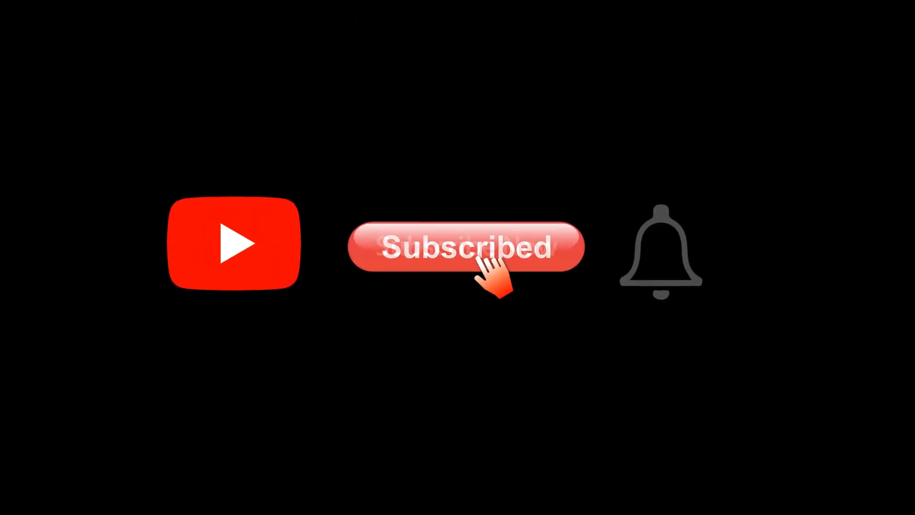